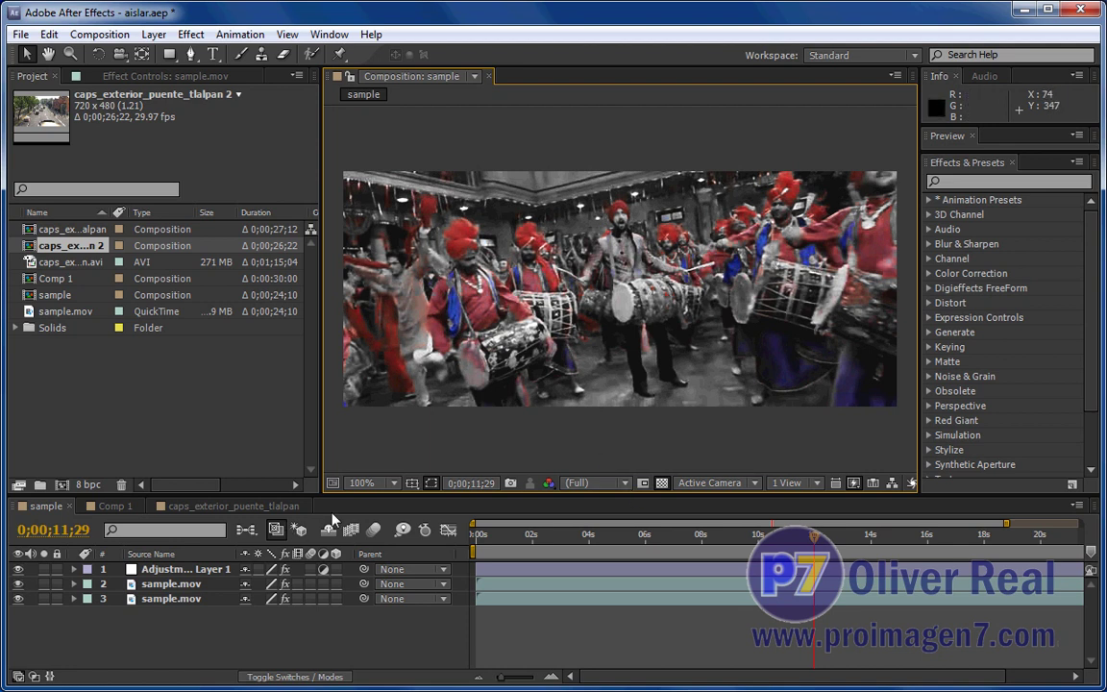
- Solo sample.mov layer 2 and switch off the effects on layers 2 and 3
{"action": "left_click", "coordinate": [43, 584]}
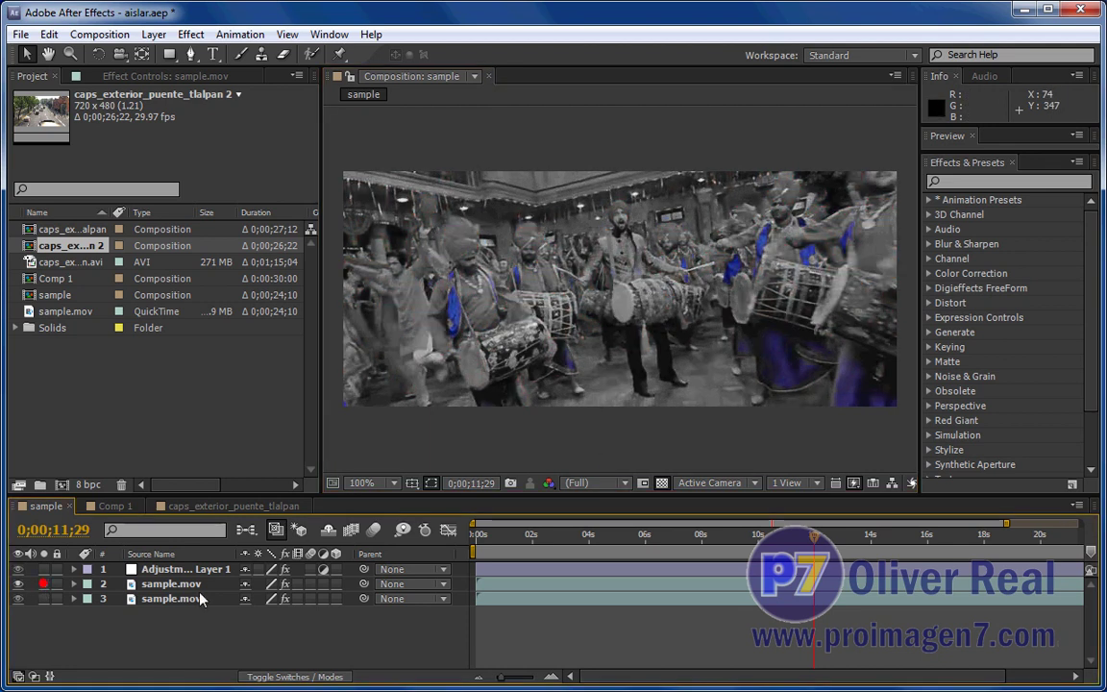
{"action": "left_click", "coordinate": [285, 583]}
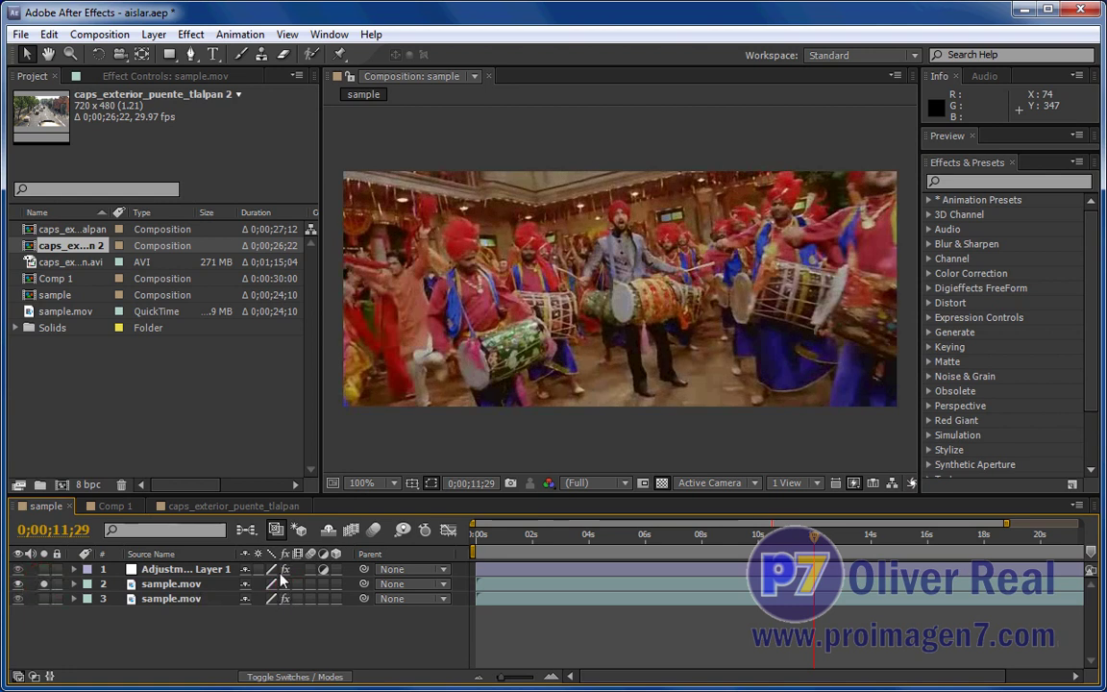
{"action": "left_click", "coordinate": [285, 598]}
- Scrub and play the timeline around 5 and 10 seconds to review the full-colour drummers
{"action": "mouse_move", "coordinate": [815, 537]}
{"action": "left_mouse_down"}
{"action": "mouse_move", "coordinate": [631, 536]}
{"action": "mouse_move", "coordinate": [536, 558]}
{"action": "mouse_move", "coordinate": [750, 569]}
{"action": "left_mouse_up"}
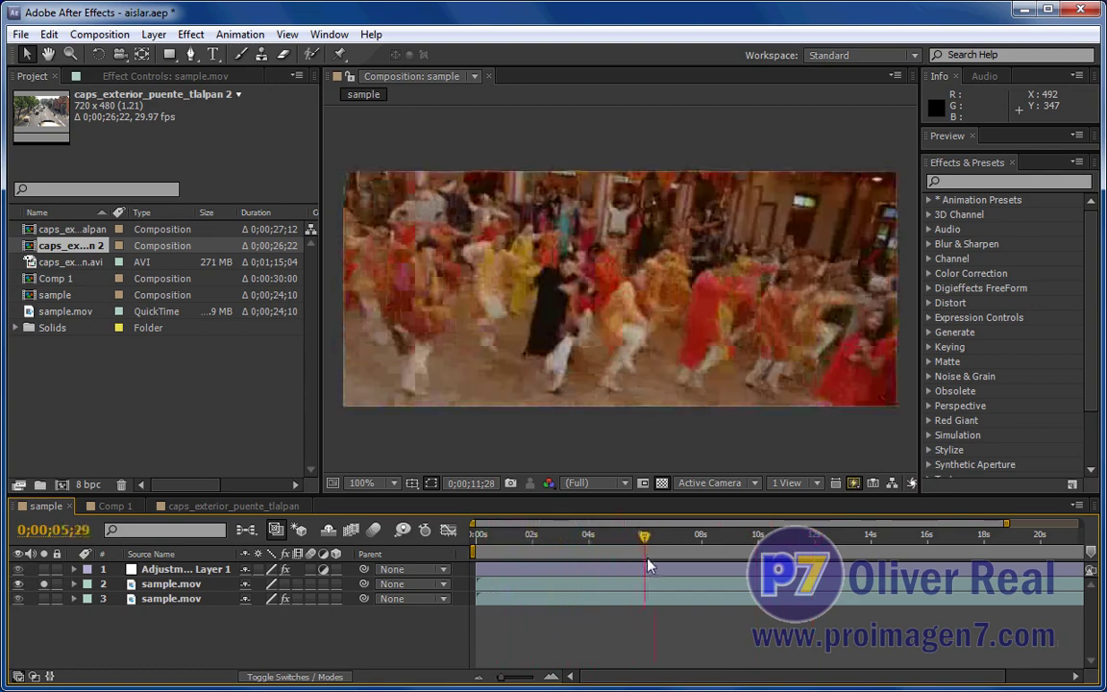
{"action": "key", "text": "space"}
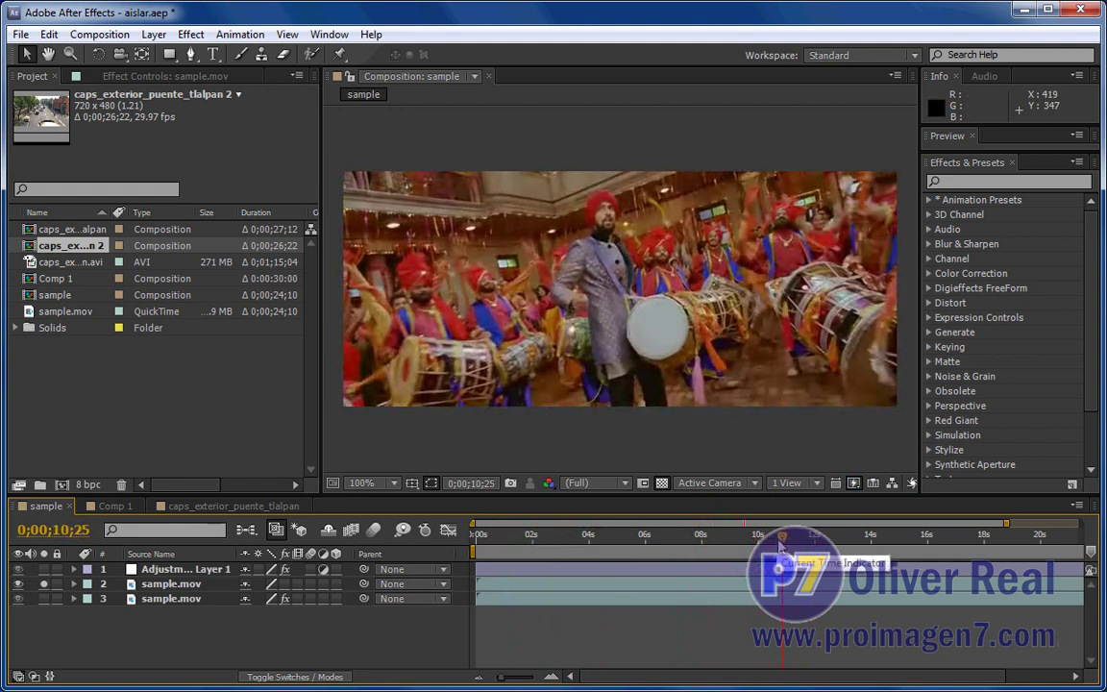
{"action": "key", "text": "Page_Down"}
{"action": "left_click_drag", "start_coordinate": [782, 548], "coordinate": [768, 555]}
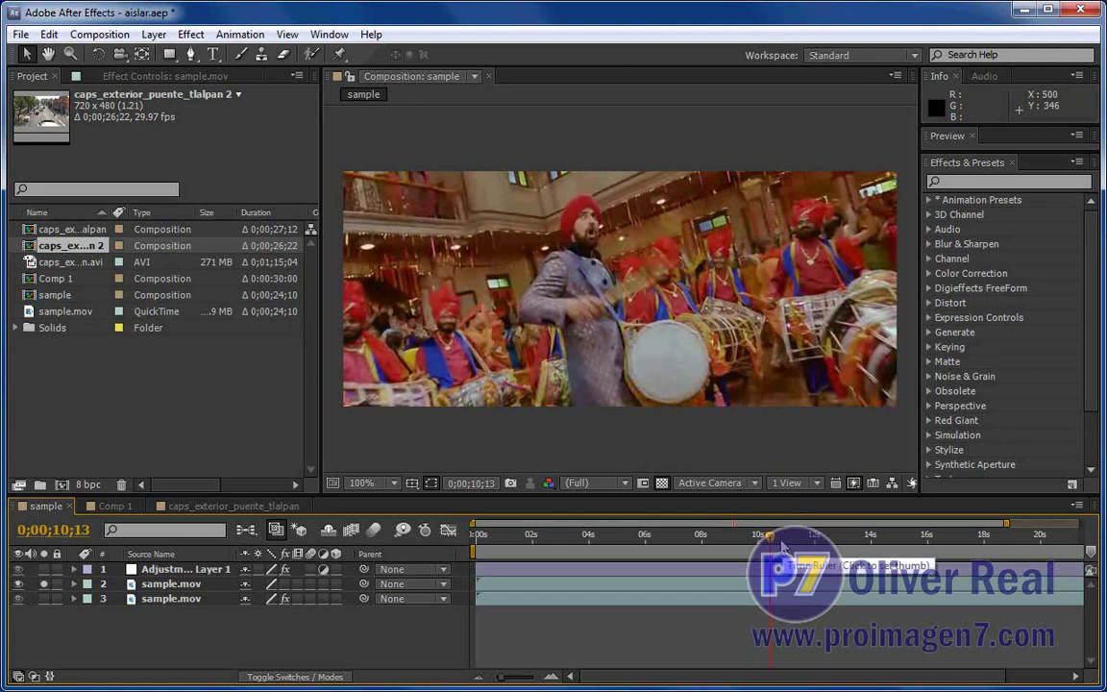
{"action": "left_click", "coordinate": [692, 538]}
{"action": "mouse_move", "coordinate": [692, 544]}
{"action": "left_mouse_down"}
{"action": "mouse_move", "coordinate": [810, 554]}
{"action": "mouse_move", "coordinate": [801, 553]}
{"action": "left_mouse_up"}
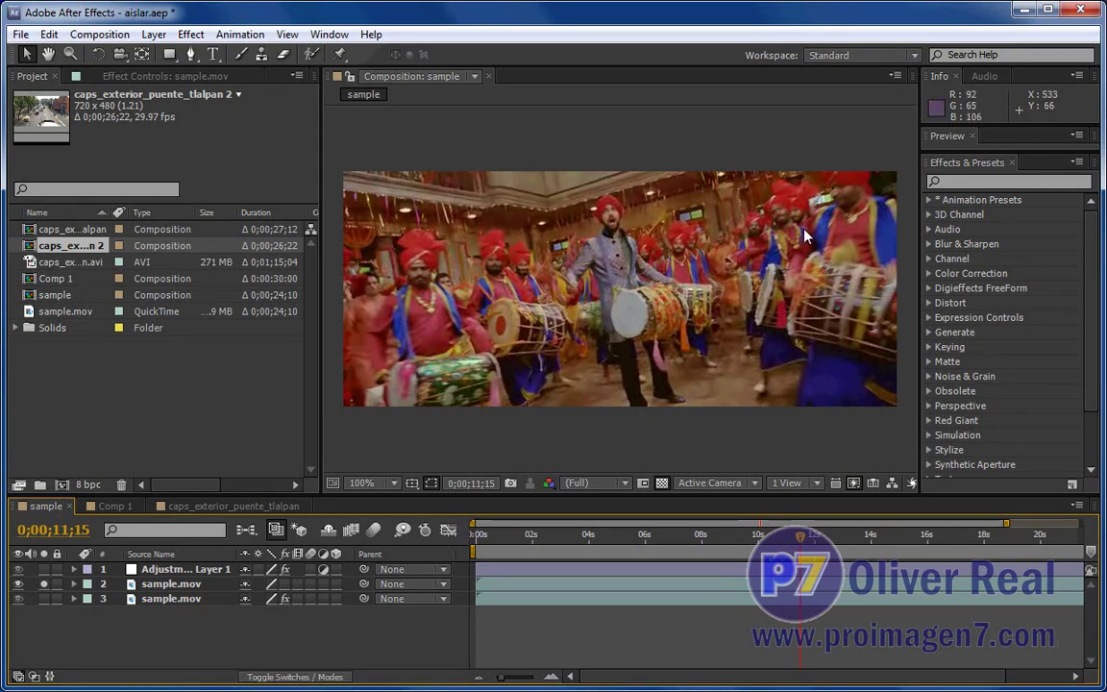
- Unsolo layer 2, restore its effects, and hide then show the adjustment layer to compare
{"action": "left_click", "coordinate": [43, 583]}
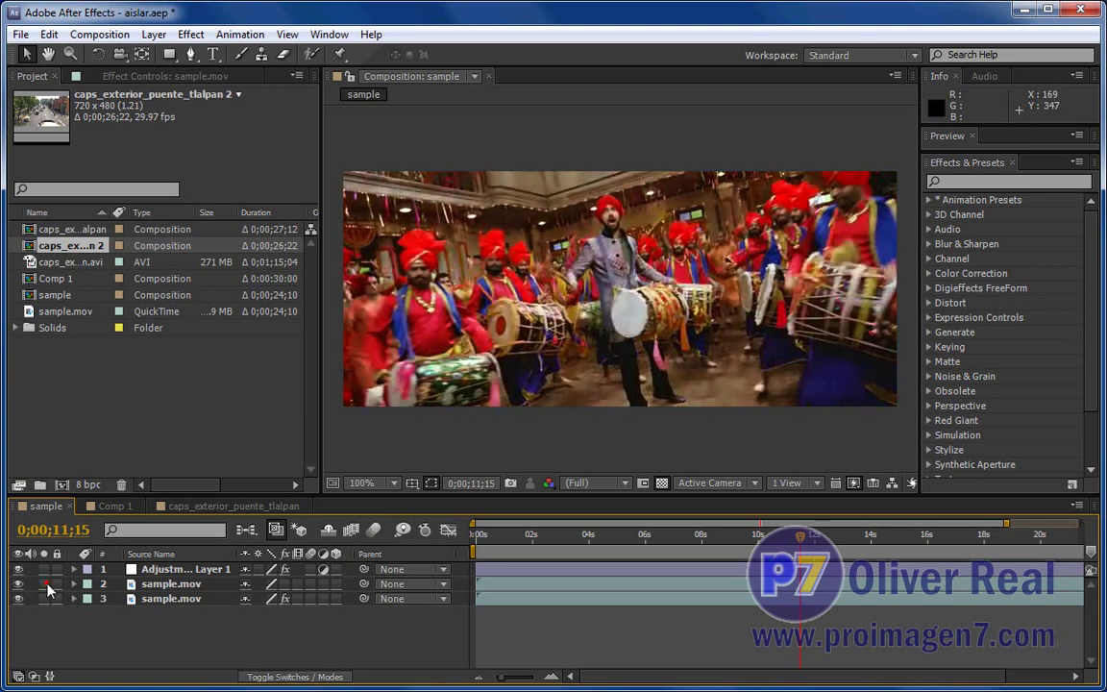
{"action": "left_click", "coordinate": [282, 583]}
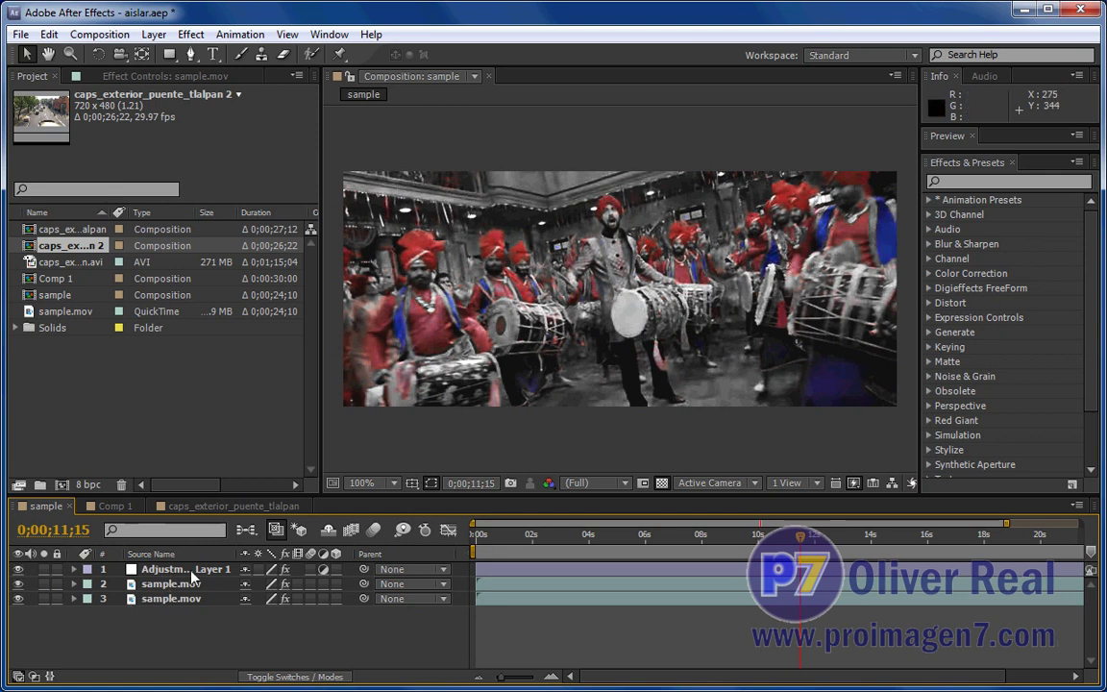
{"action": "left_click", "coordinate": [16, 570]}
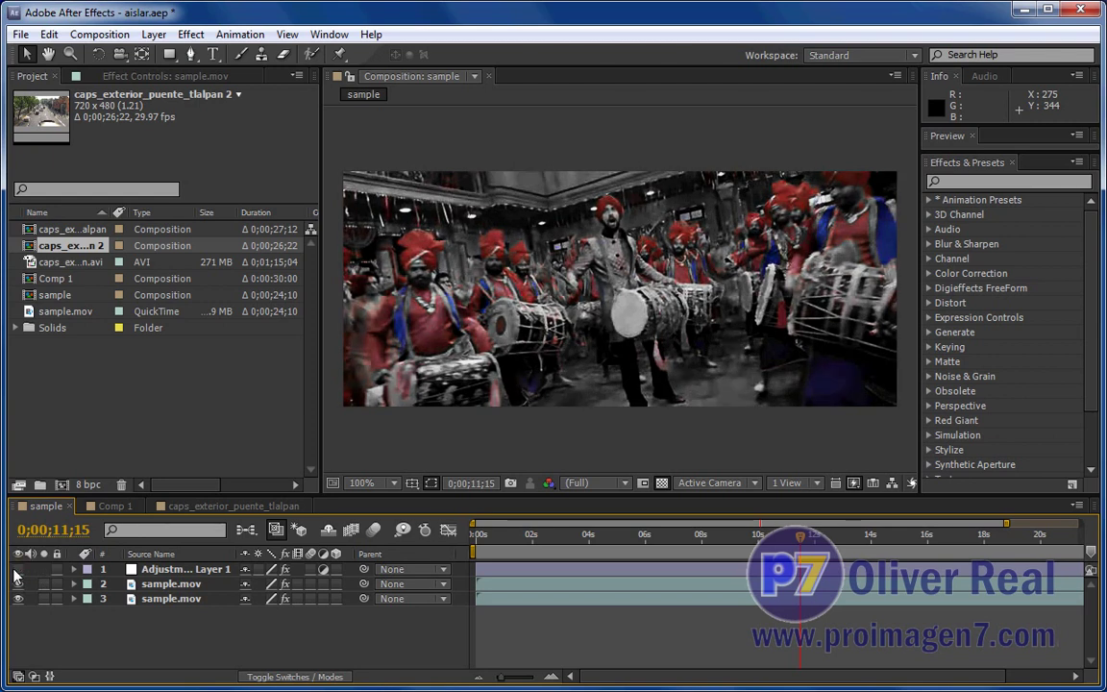
{"action": "left_click", "coordinate": [16, 570]}
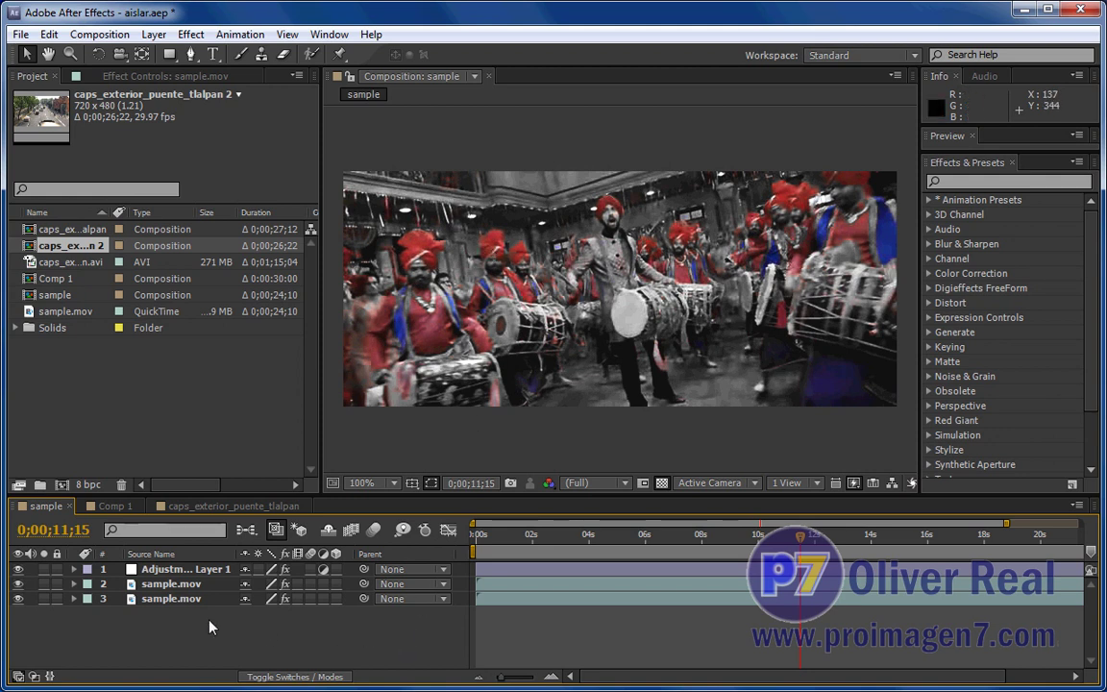
- Solo sample.mov layers 3 and 2 in turn, then turn solo off for the composite
{"action": "left_click", "coordinate": [43, 599]}
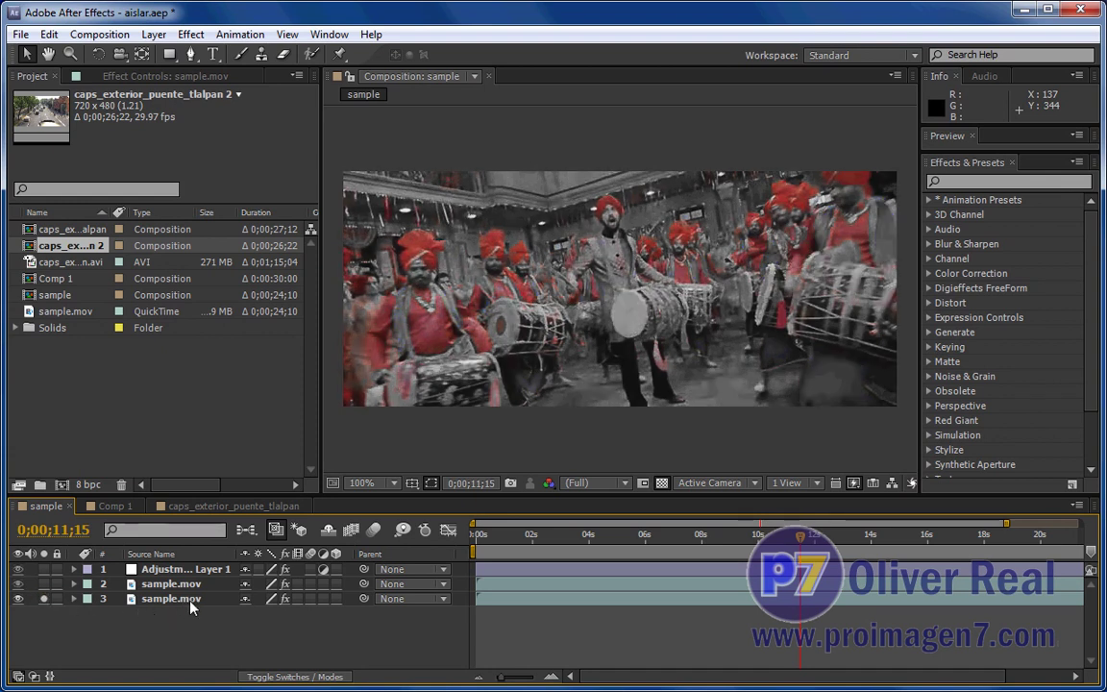
{"action": "left_click", "coordinate": [43, 583]}
{"action": "left_click", "coordinate": [43, 599]}
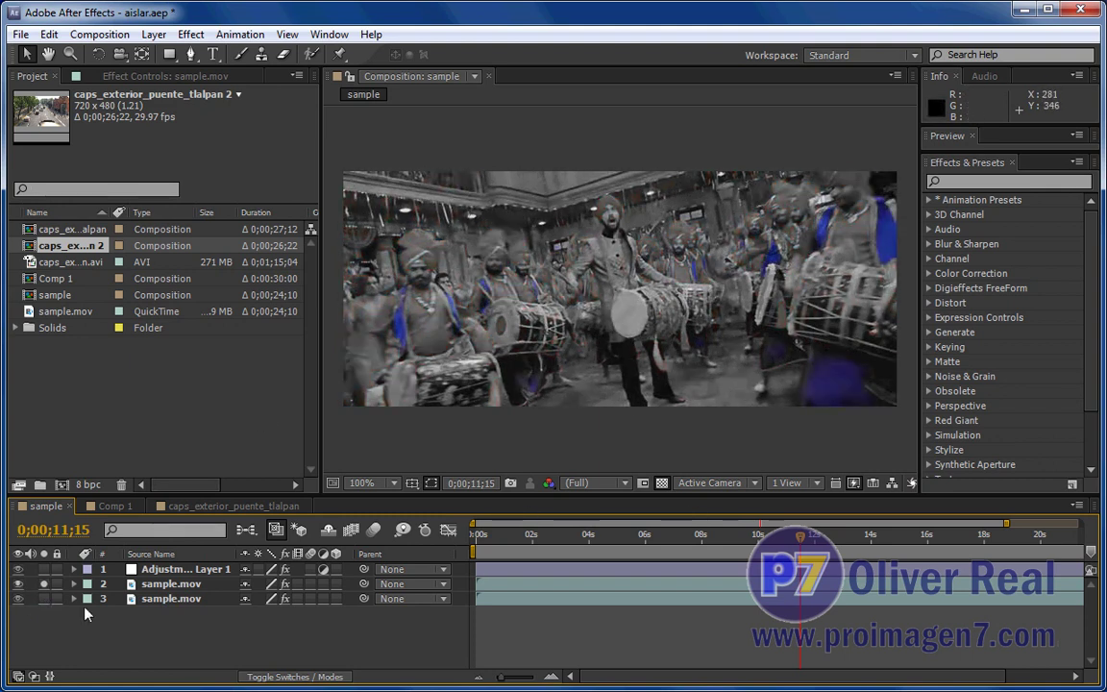
{"action": "left_click", "coordinate": [43, 584]}
{"action": "left_click", "coordinate": [43, 583]}
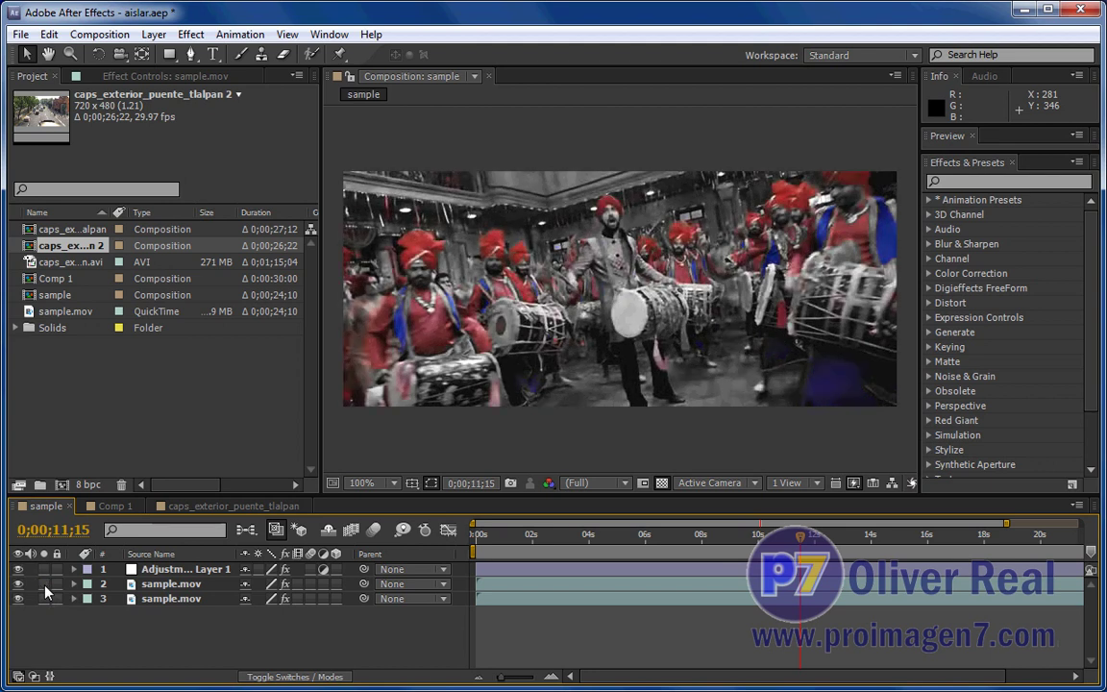
- Show the Modes column, revealing layer 2 in Overlay, then compare soloed layers 1–3 and unsolo all
{"action": "left_click", "coordinate": [299, 678]}
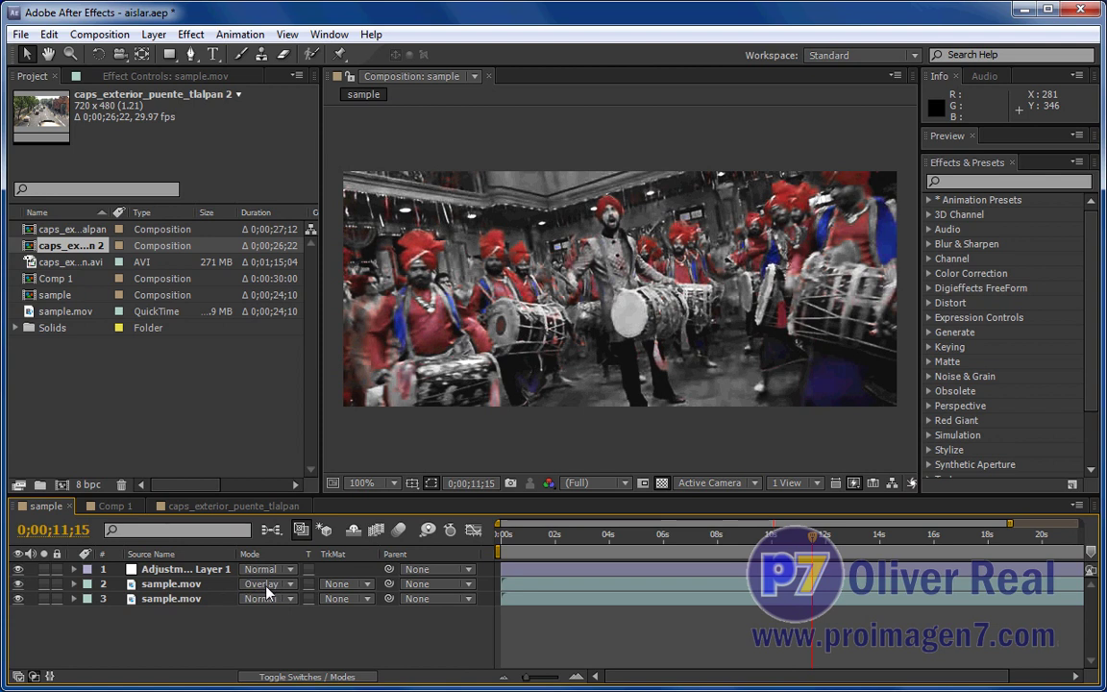
{"action": "left_click_drag", "start_coordinate": [43, 598], "coordinate": [43, 583]}
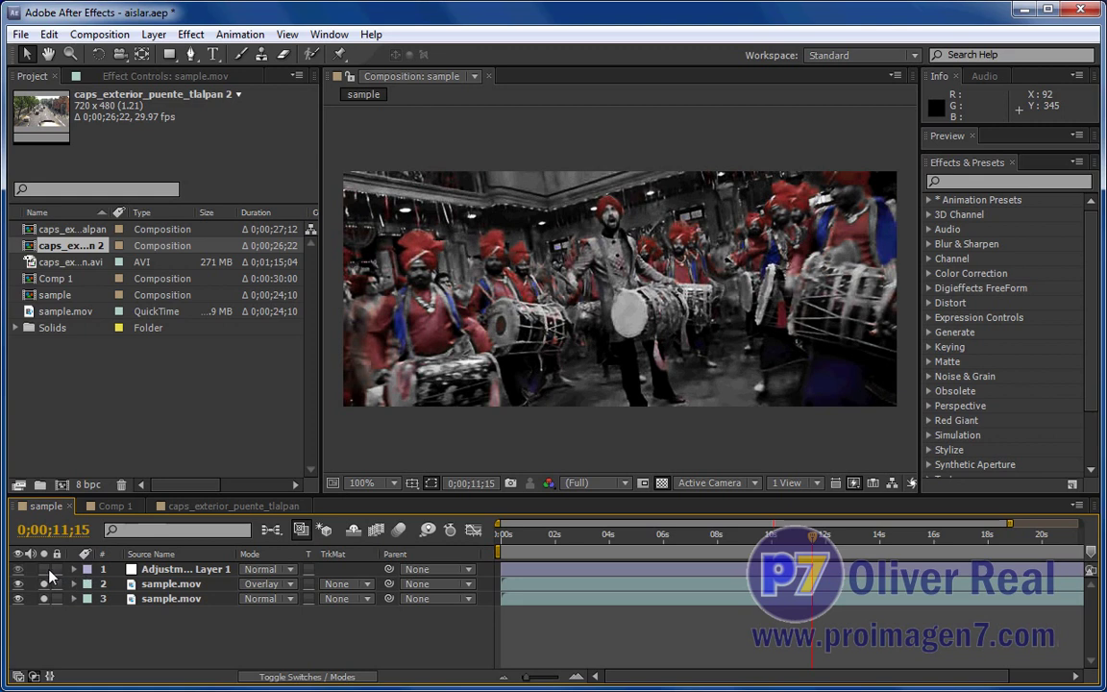
{"action": "left_click", "coordinate": [45, 569]}
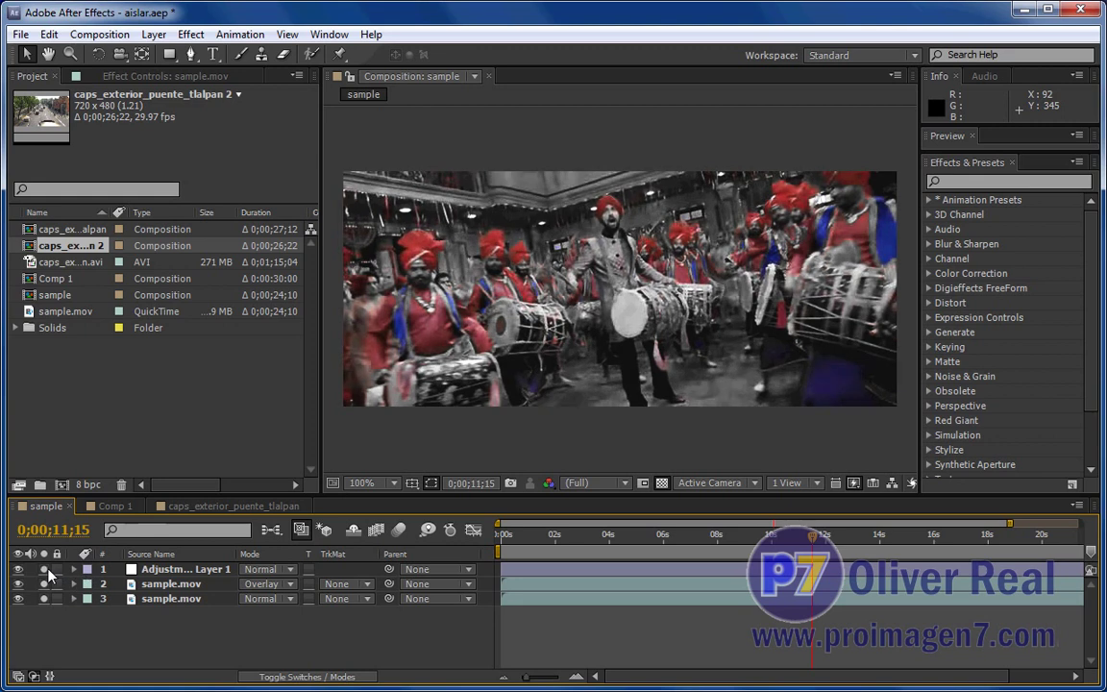
{"action": "left_click", "coordinate": [44, 570]}
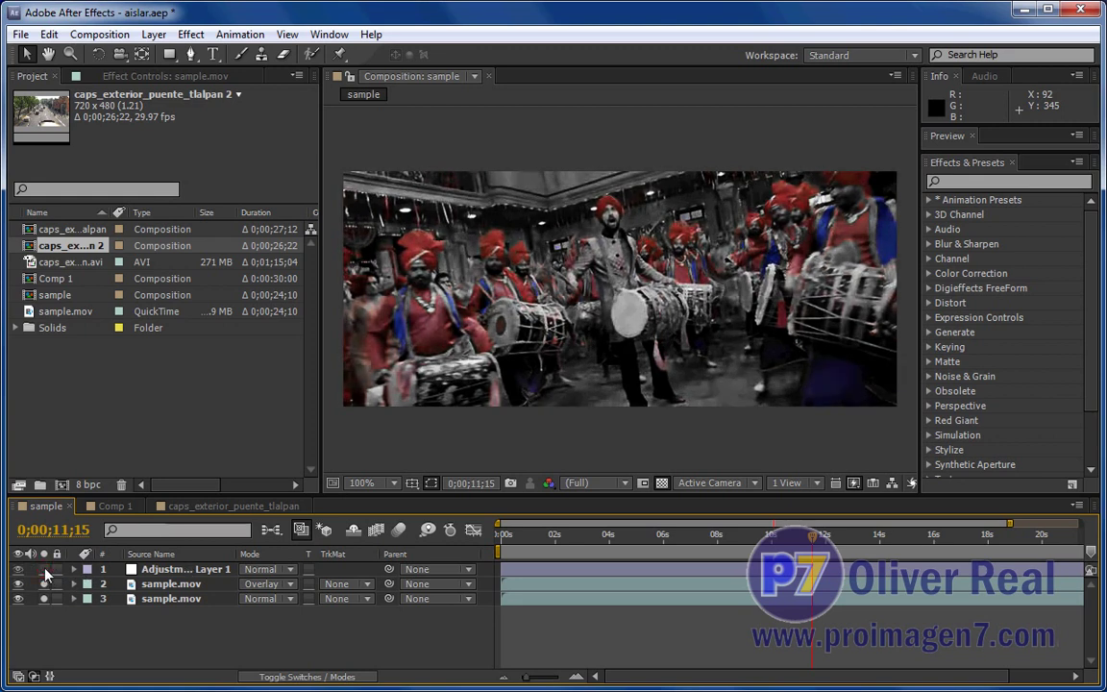
{"action": "left_click", "coordinate": [44, 571]}
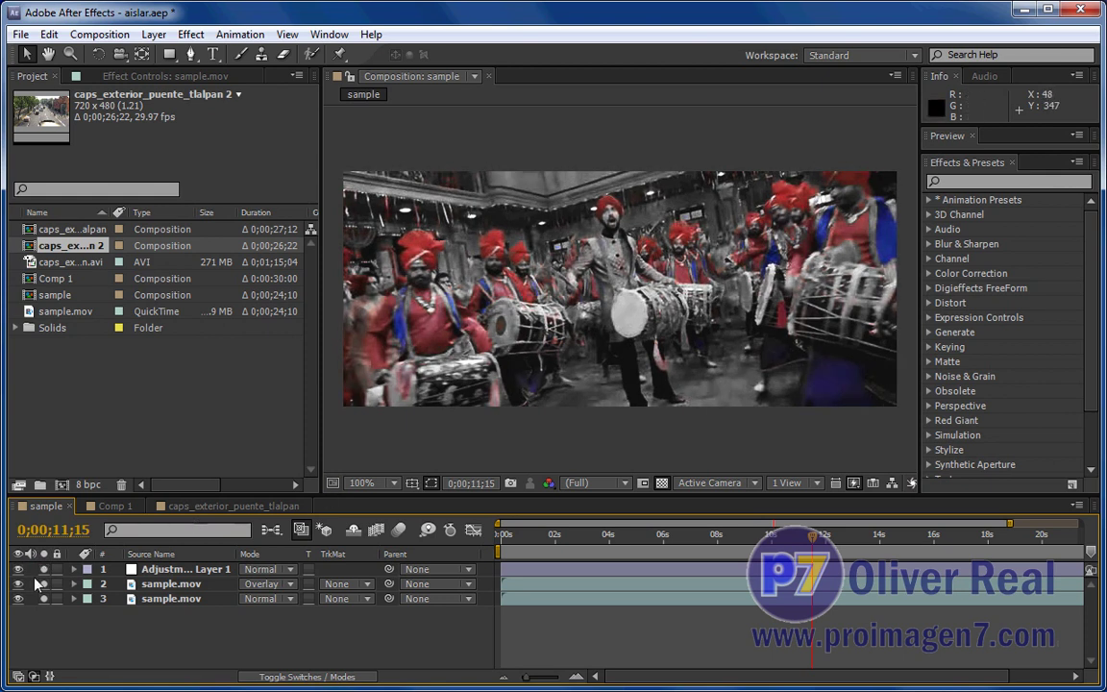
{"action": "left_click_drag", "start_coordinate": [44, 570], "coordinate": [44, 599]}
- In Comp 1, solo Red Solid 1, then make the second Black Solid 1's gradient visible
{"action": "left_click", "coordinate": [114, 505]}
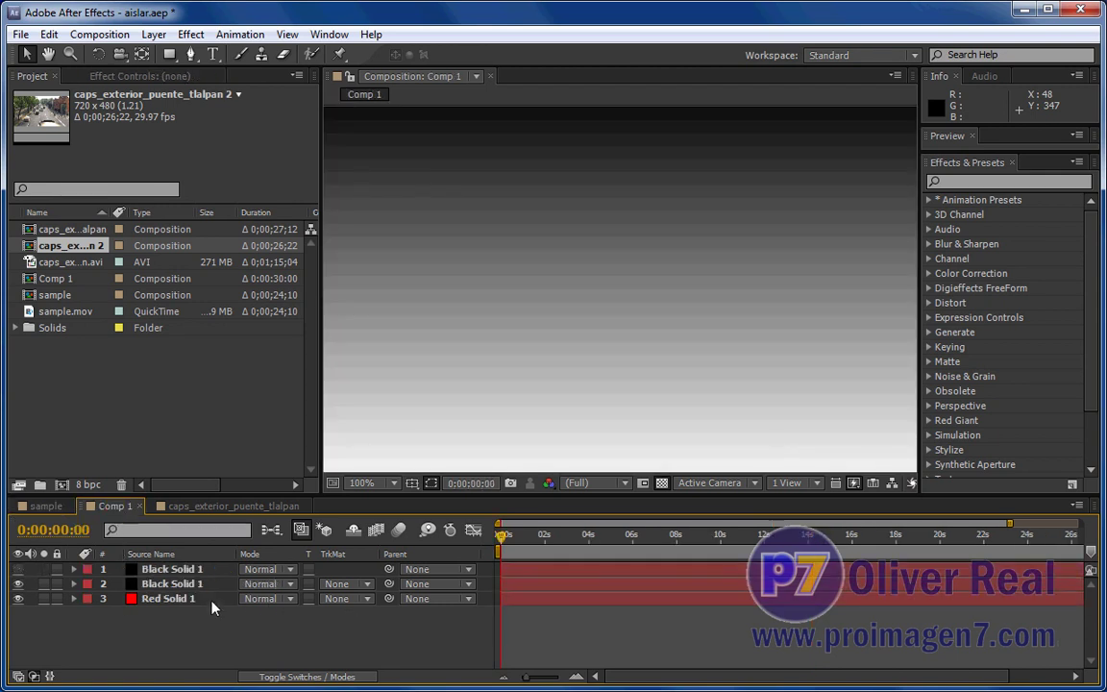
{"action": "left_click", "coordinate": [43, 596]}
{"action": "left_click", "coordinate": [161, 598]}
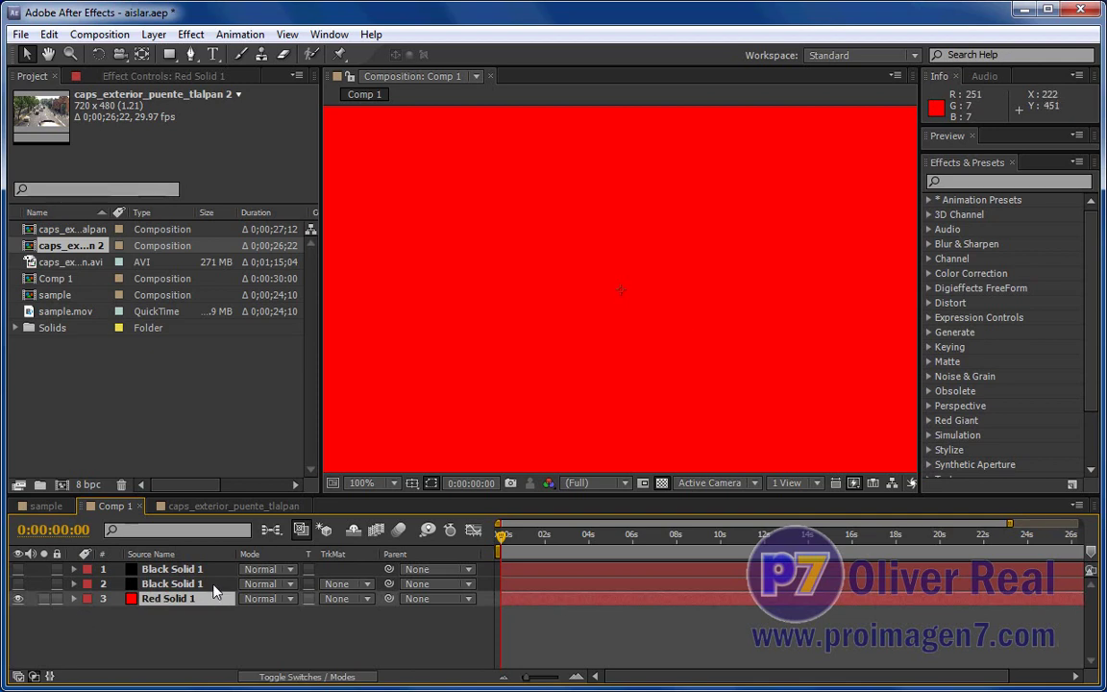
{"action": "left_click", "coordinate": [183, 584]}
{"action": "left_click", "coordinate": [18, 584]}
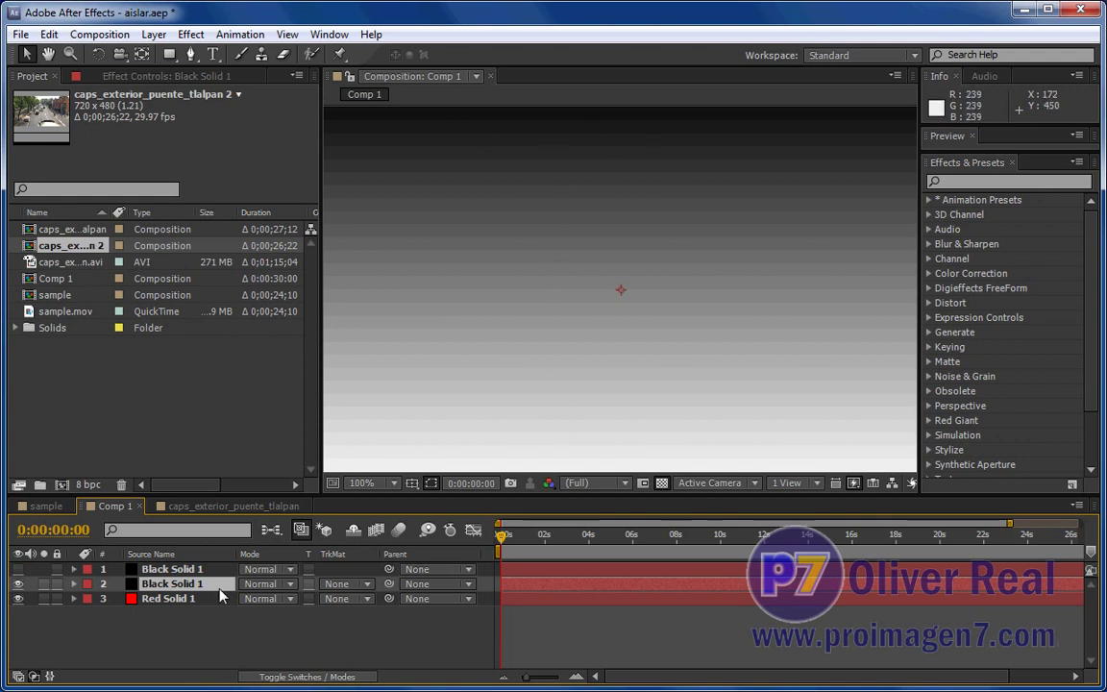
- Set layer 2 Black Solid 1 to Overlay, compare with Normal, and show the top Black Solid 1
{"action": "left_click", "coordinate": [289, 583]}
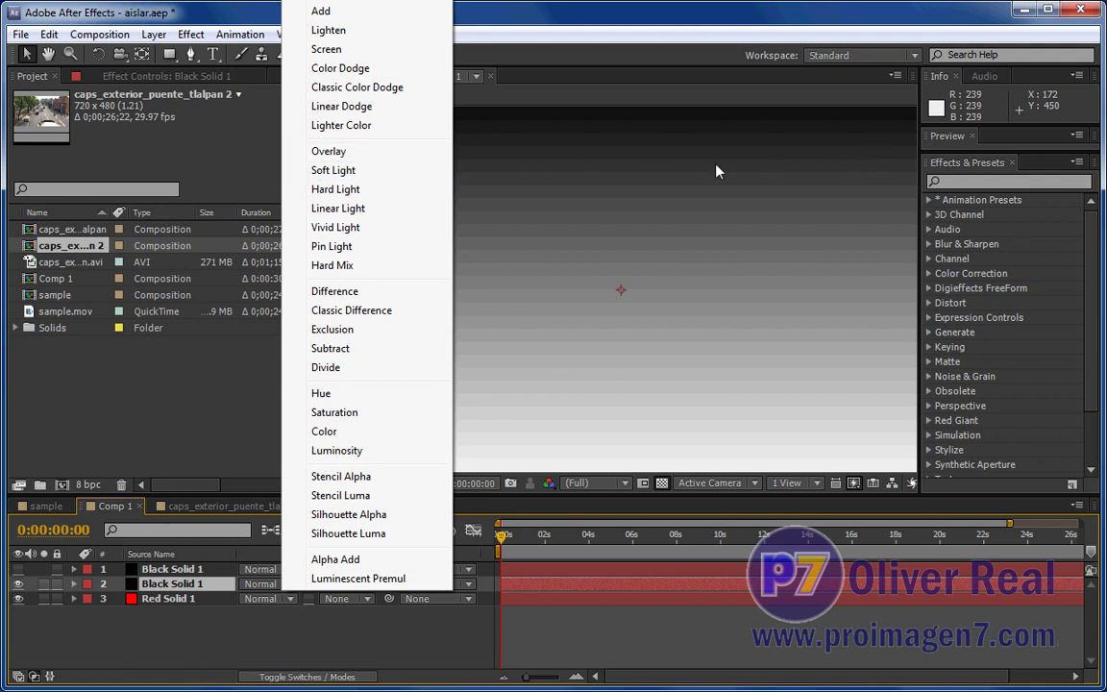
{"action": "left_click", "coordinate": [348, 154]}
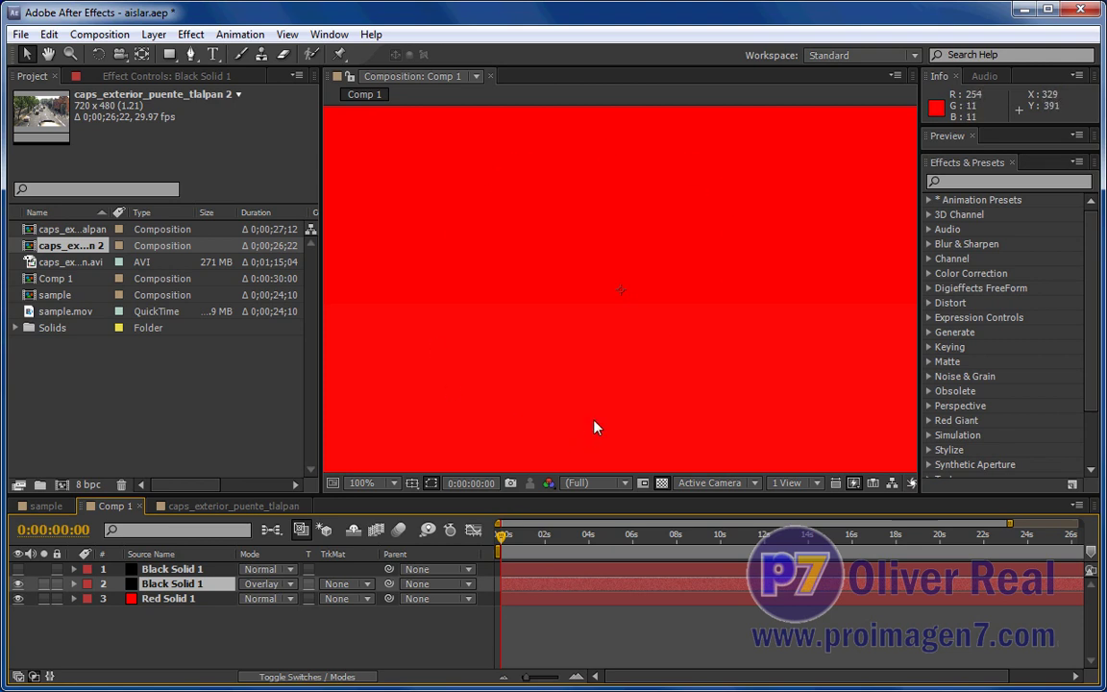
{"action": "left_click", "coordinate": [177, 600]}
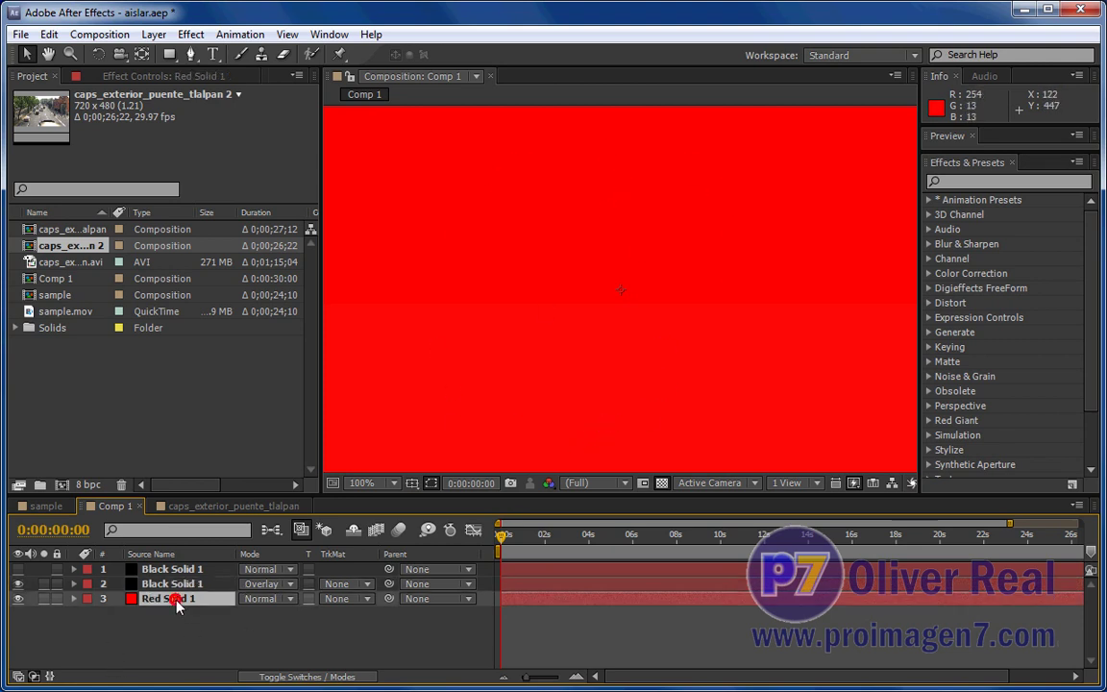
{"action": "left_click", "coordinate": [290, 584]}
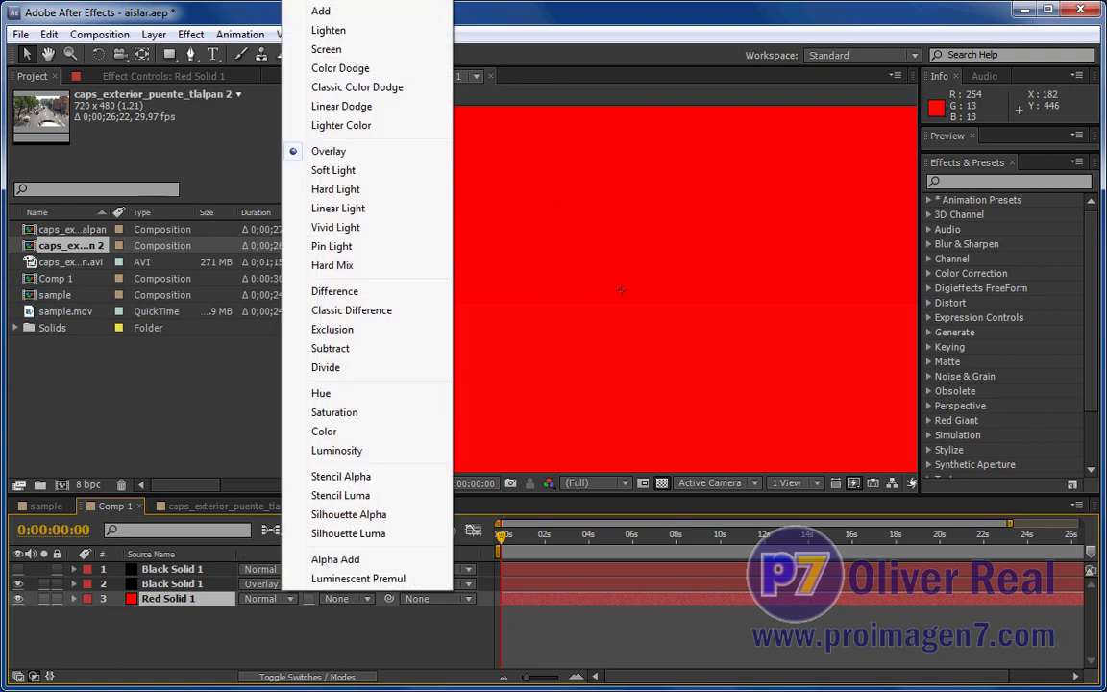
{"action": "left_click", "coordinate": [327, 7]}
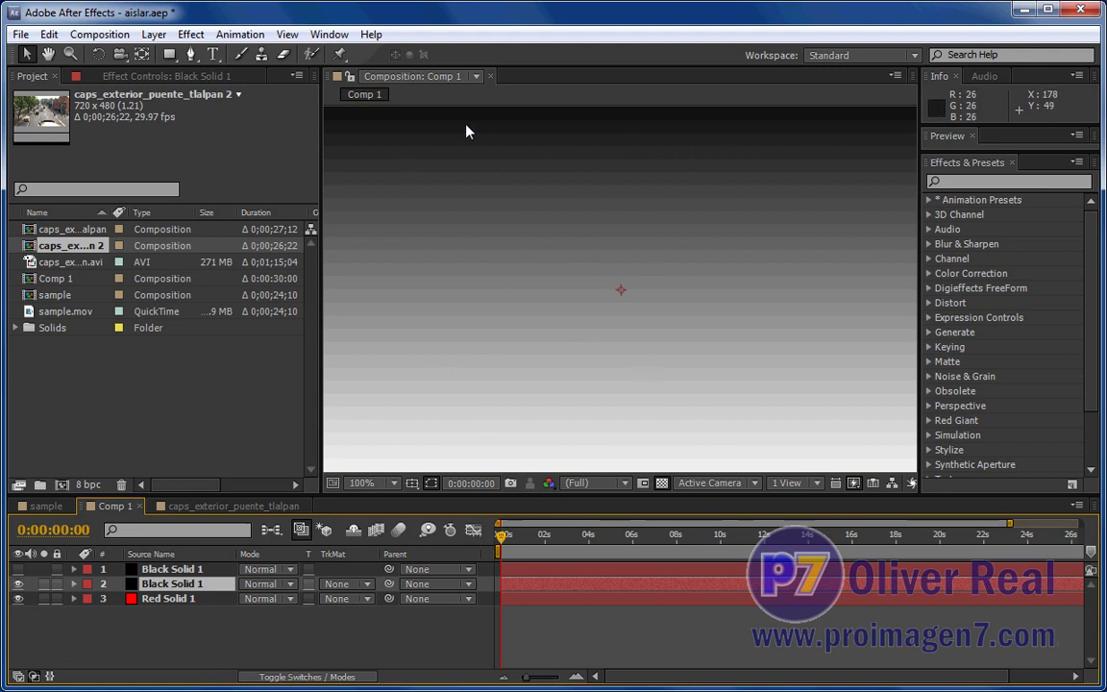
{"action": "left_click", "coordinate": [288, 584]}
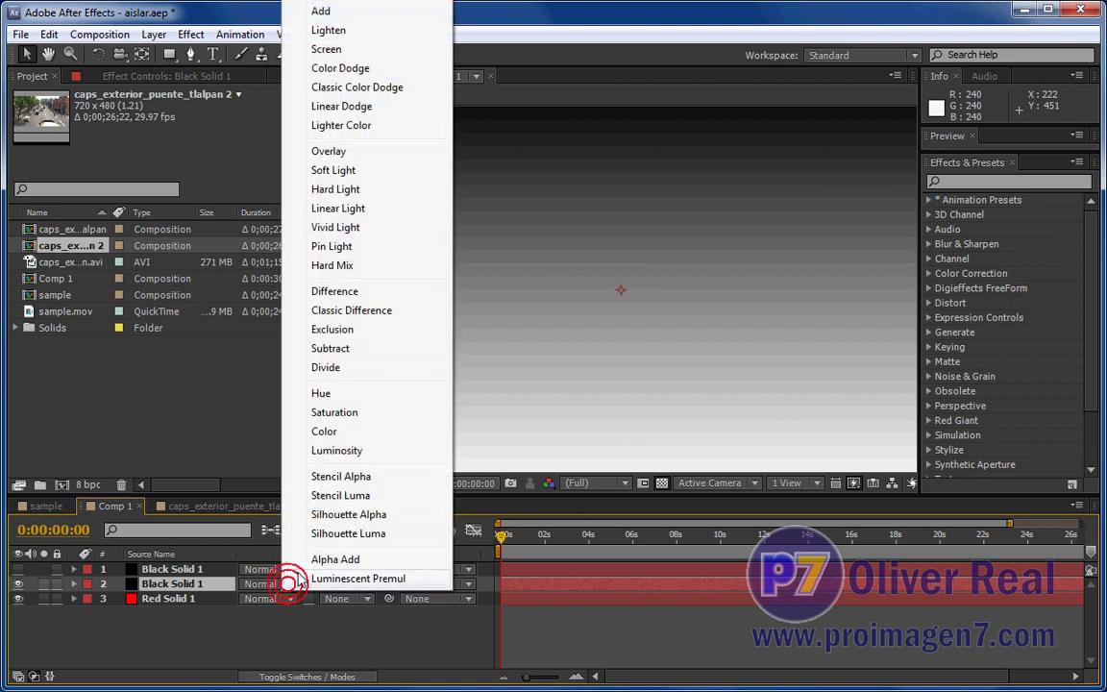
{"action": "left_click", "coordinate": [319, 151]}
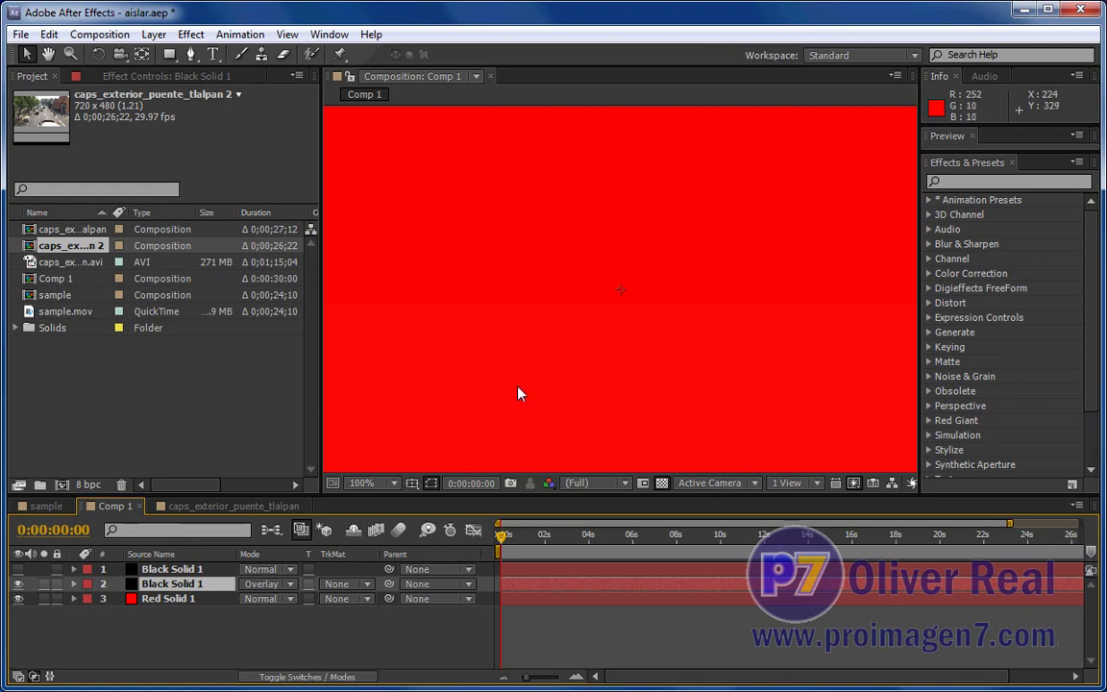
{"action": "left_click", "coordinate": [17, 569]}
{"action": "left_click", "coordinate": [172, 569]}
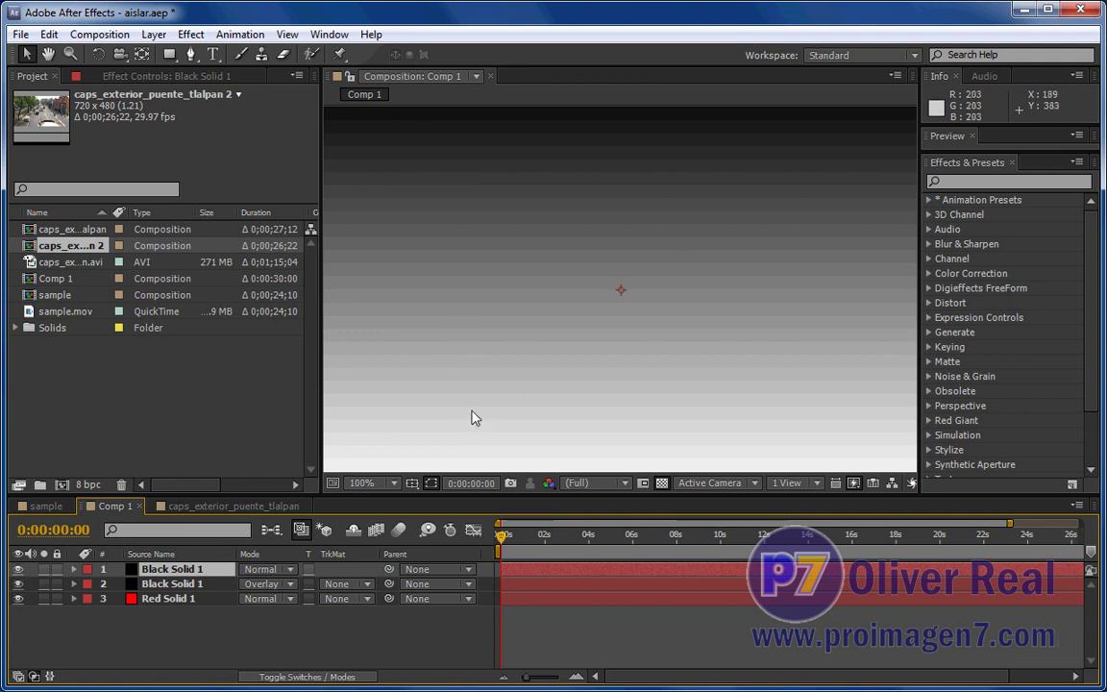
- Set the top Black Solid 1's mode to Overlay and toggle its visibility to compare
{"action": "left_click", "coordinate": [292, 573]}
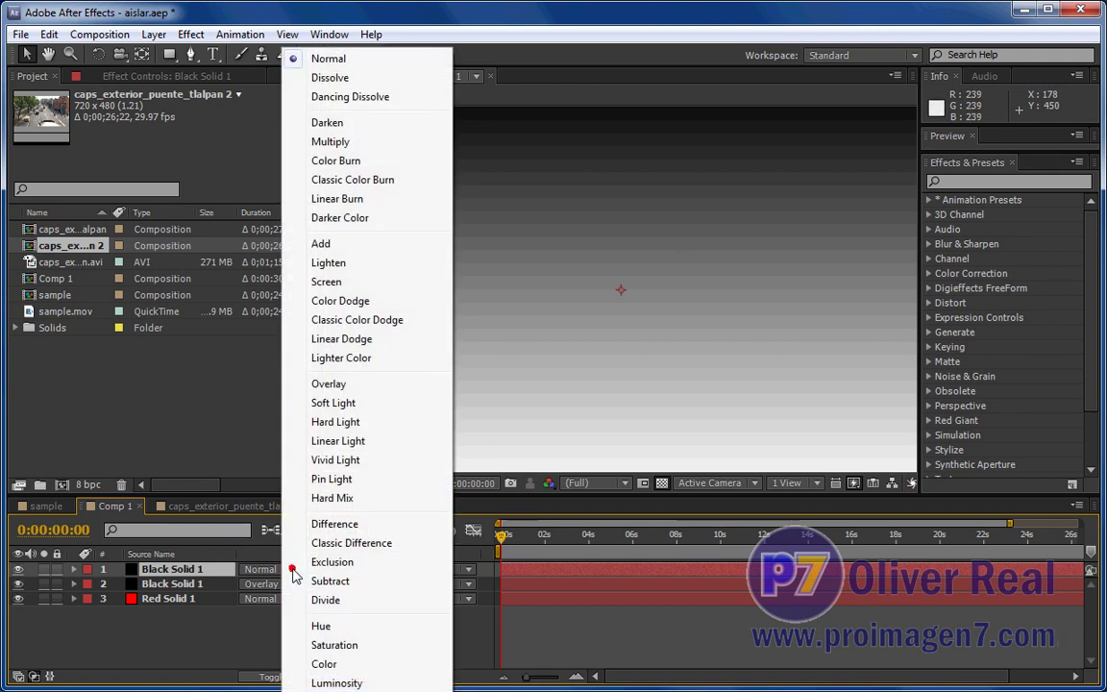
{"action": "left_click", "coordinate": [337, 389]}
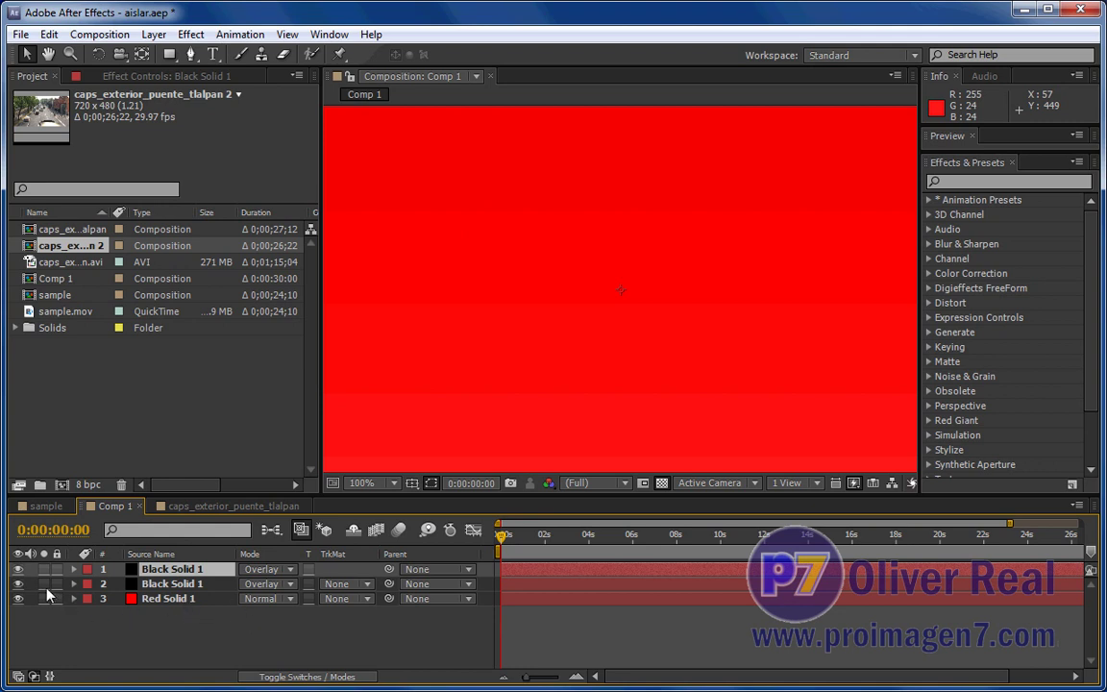
{"action": "left_click", "coordinate": [17, 570]}
{"action": "left_click", "coordinate": [17, 570]}
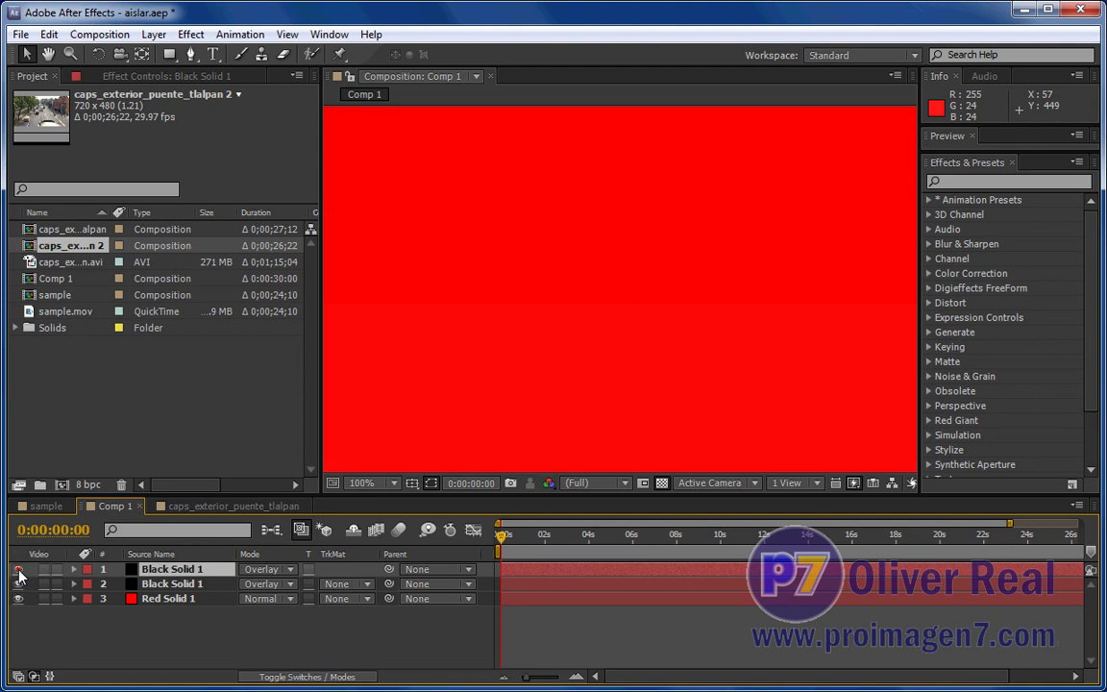
{"action": "left_click", "coordinate": [17, 570]}
{"action": "left_click", "coordinate": [18, 570]}
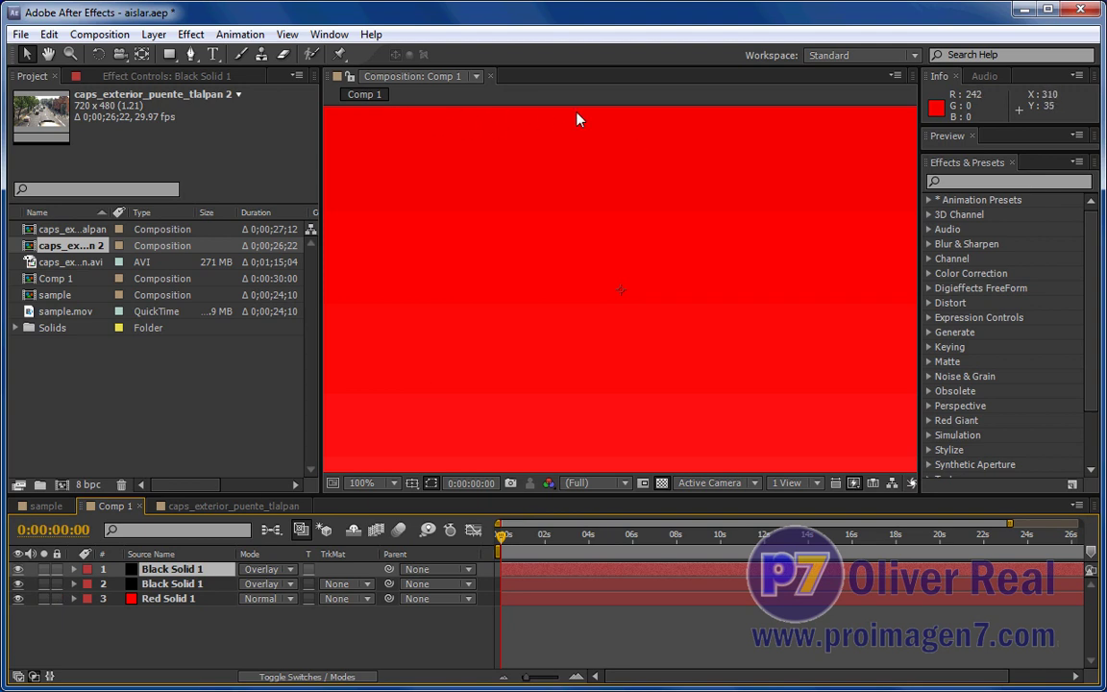
- Compare Comp 1 with the two Overlay black solids hidden and shown in turn
{"action": "left_click", "coordinate": [18, 570]}
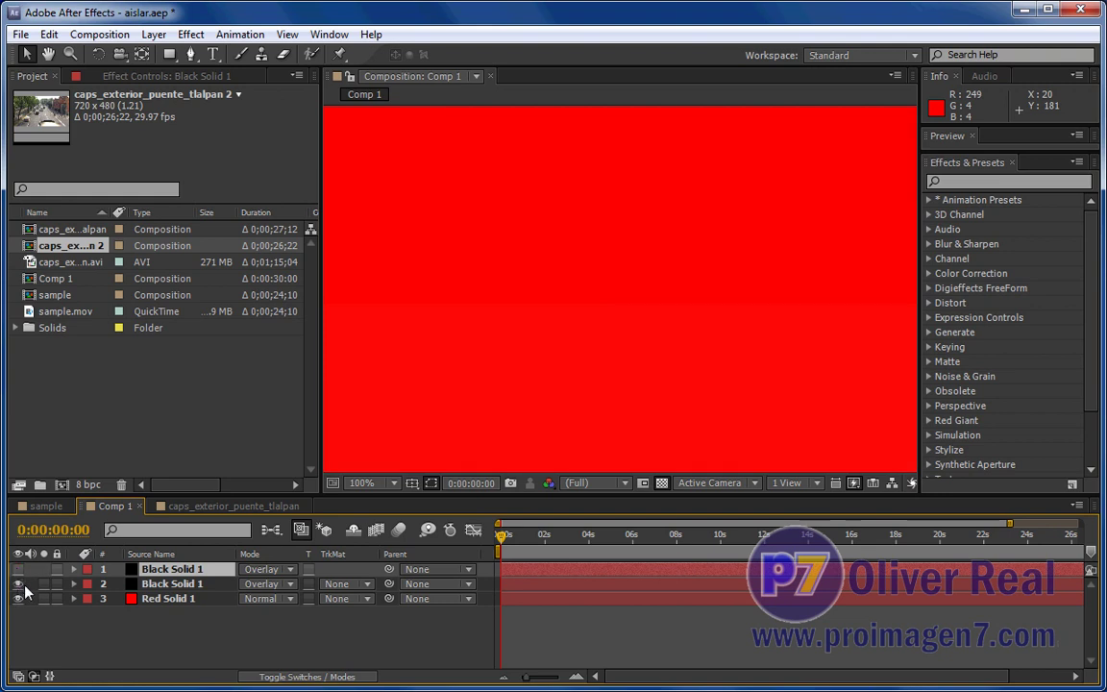
{"action": "left_click", "coordinate": [19, 584]}
{"action": "left_click", "coordinate": [18, 584]}
{"action": "left_click", "coordinate": [17, 571]}
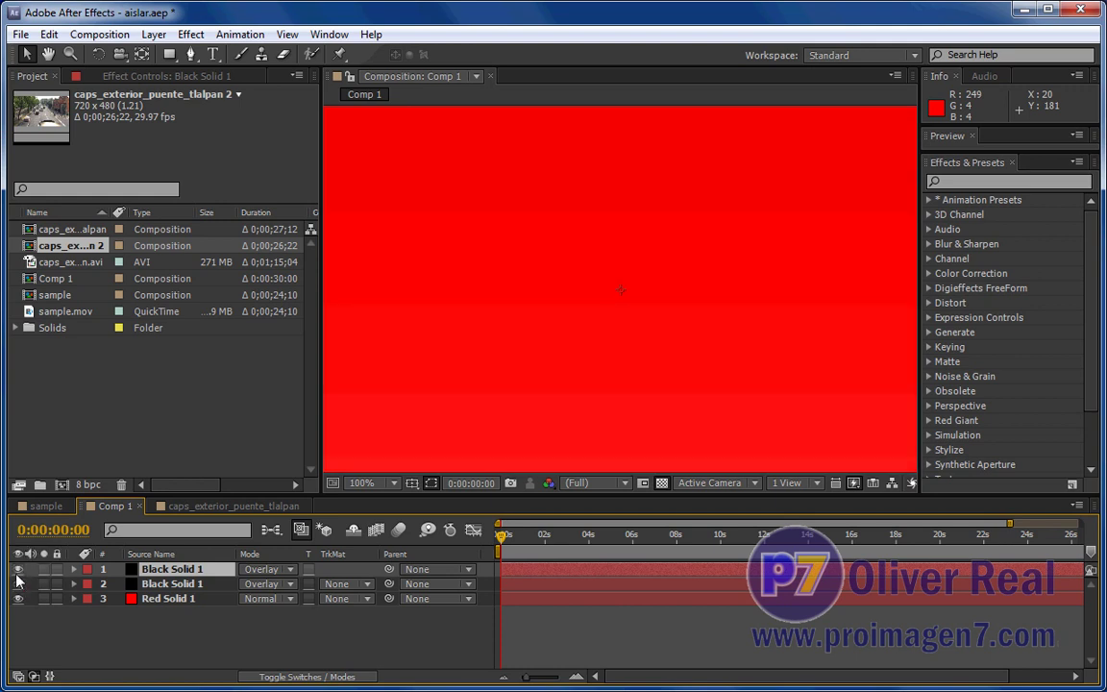
{"action": "left_click", "coordinate": [18, 569]}
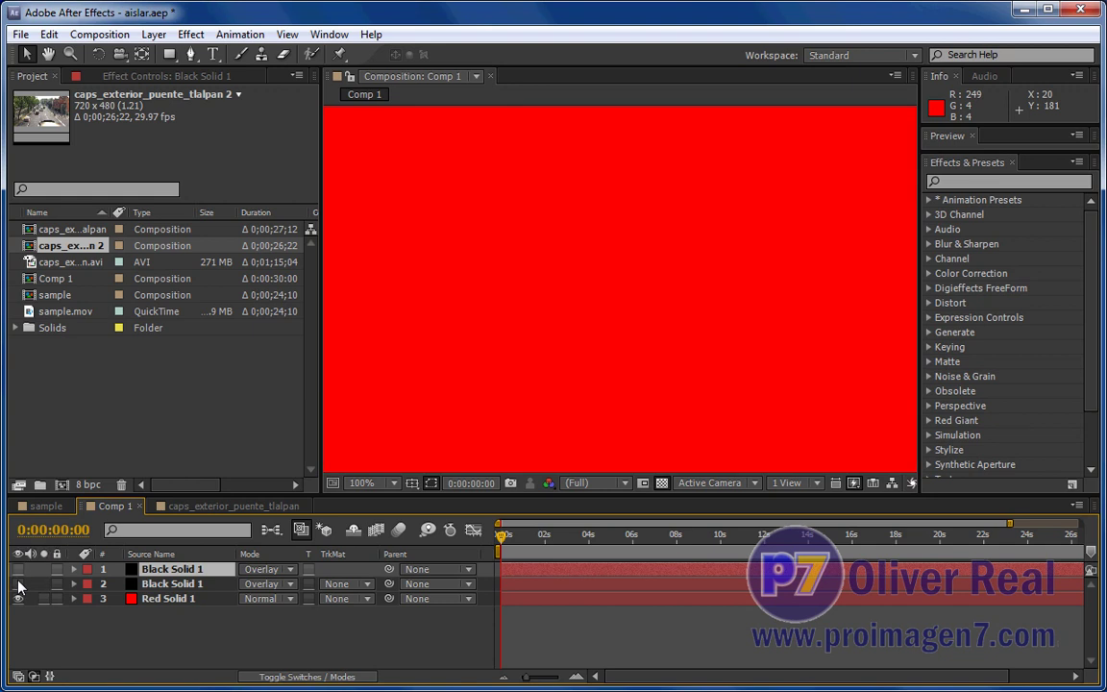
{"action": "left_click", "coordinate": [18, 569]}
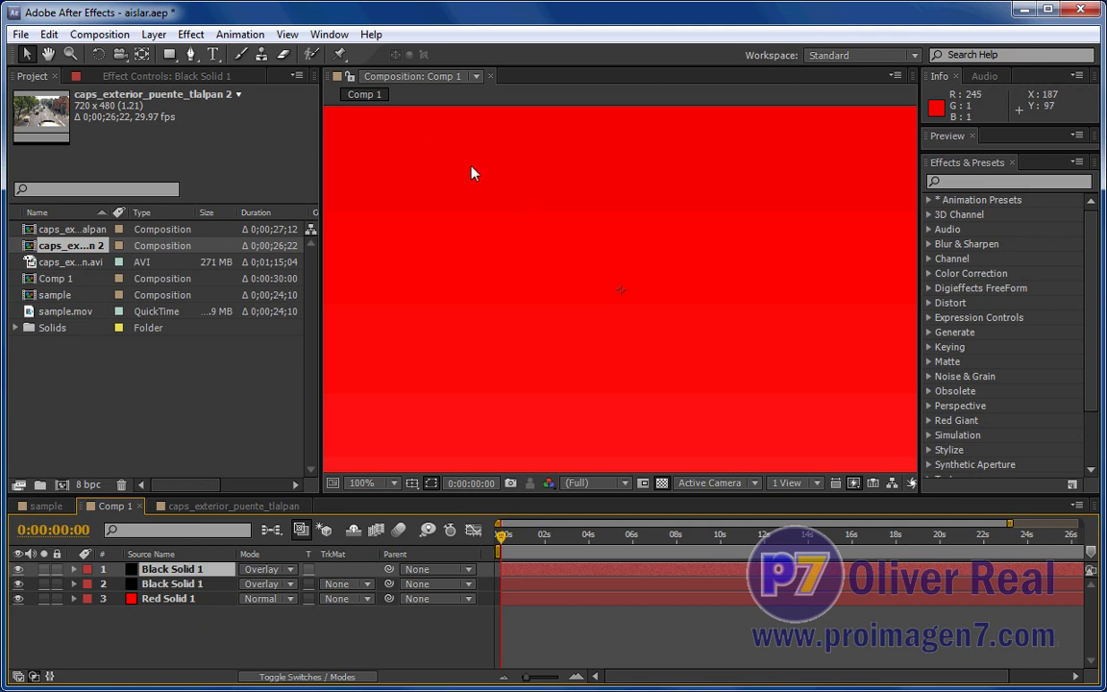
- In the sample comp, toggle the adjustment layer and solo the Overlay sample.mov layer
{"action": "left_click", "coordinate": [45, 505]}
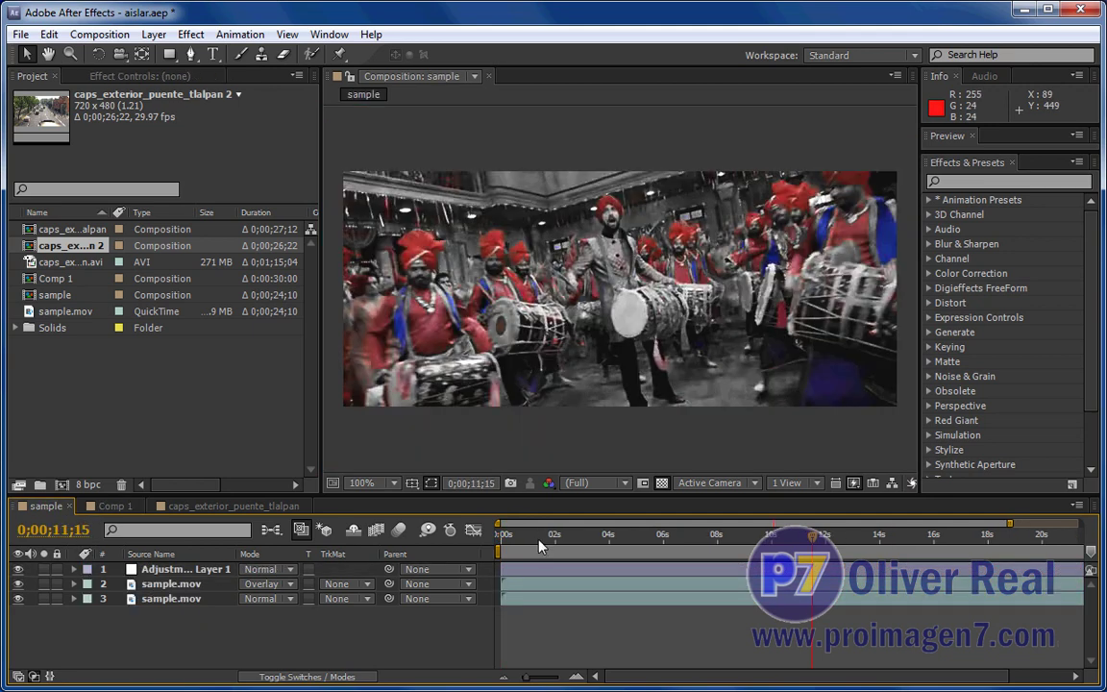
{"action": "left_click", "coordinate": [19, 569]}
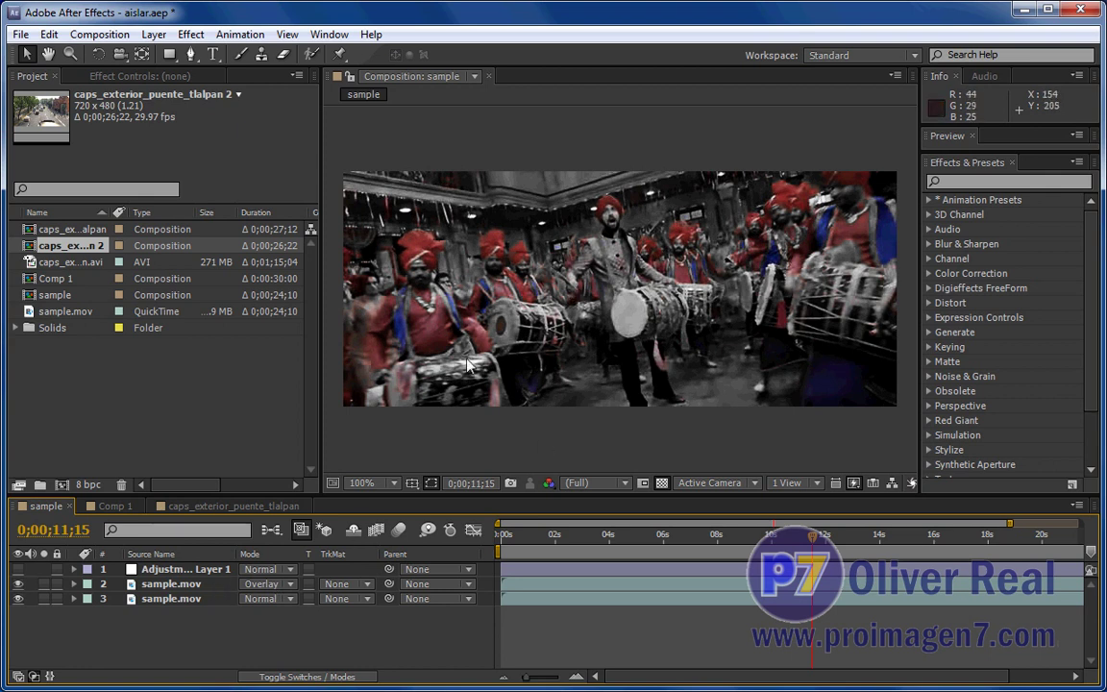
{"action": "left_click", "coordinate": [43, 583]}
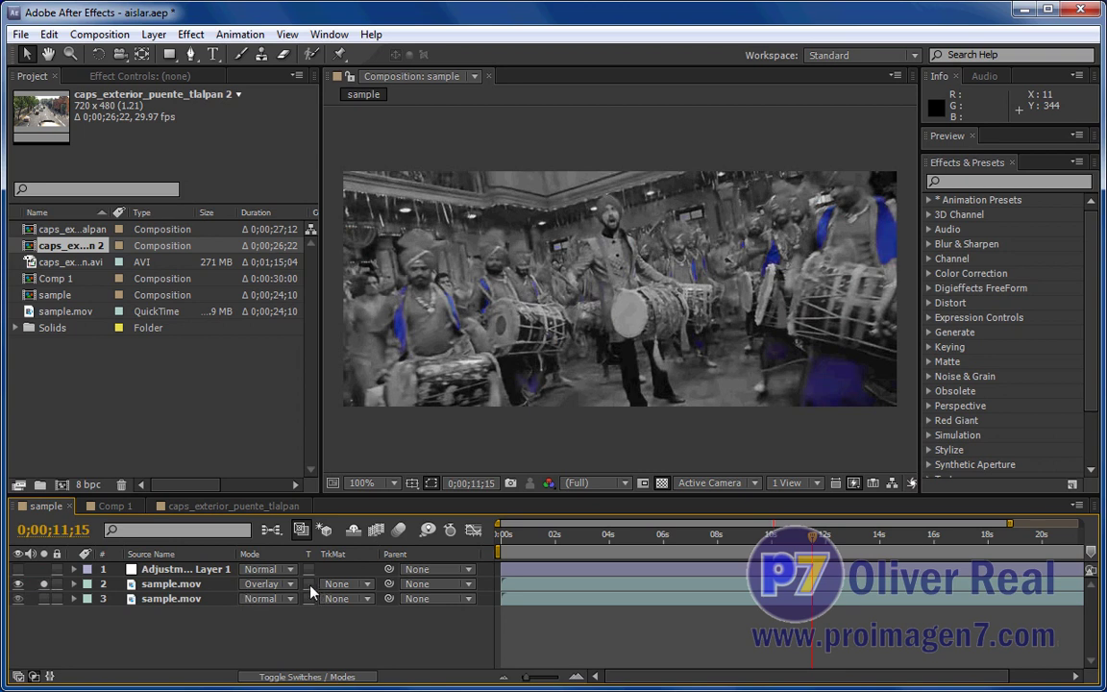
{"action": "left_click", "coordinate": [299, 675]}
- Compare the drummers with effects off and on, re-enable the adjustment layer, then open caps_exterior_puente_tlalpan
{"action": "left_click", "coordinate": [284, 569]}
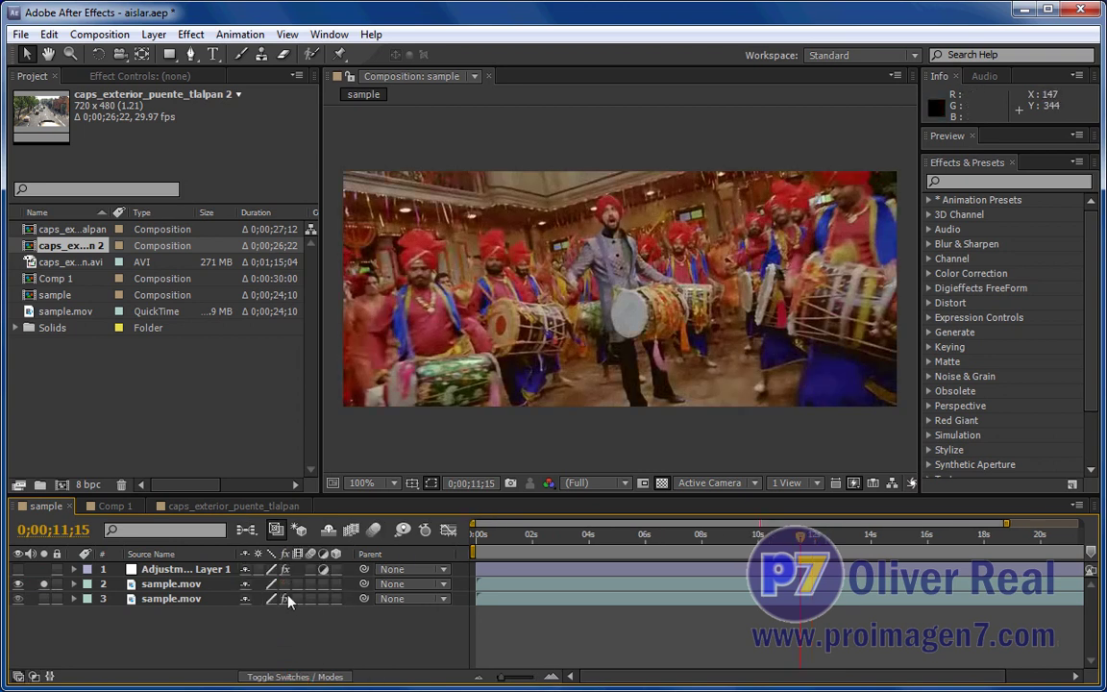
{"action": "left_click", "coordinate": [286, 581]}
{"action": "left_click", "coordinate": [43, 583]}
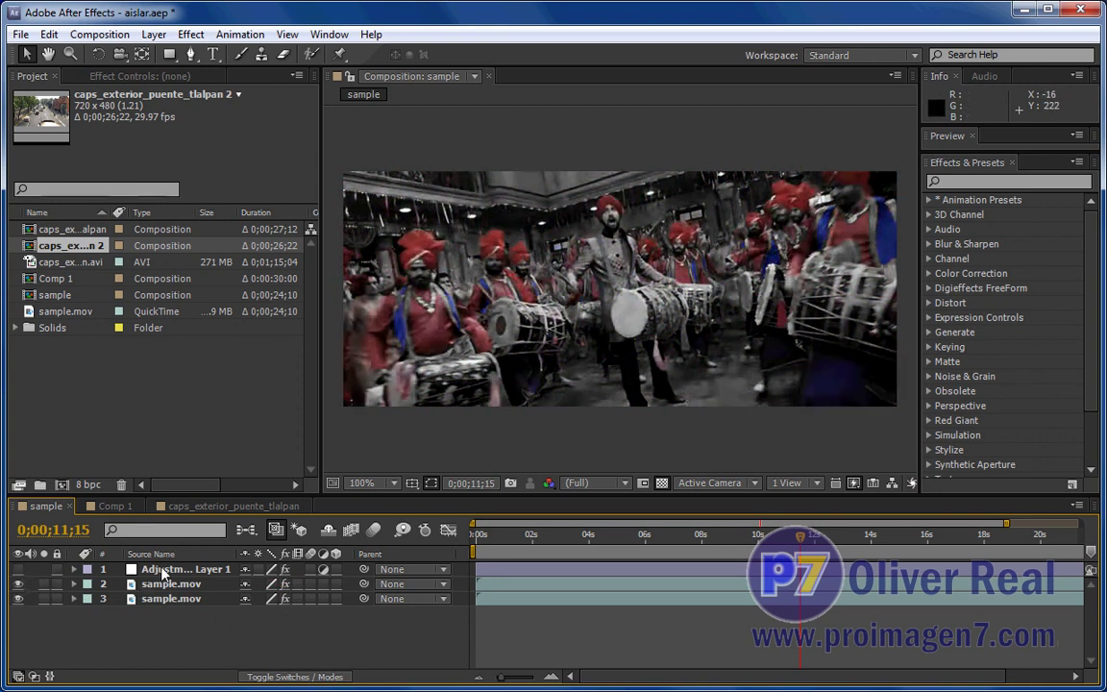
{"action": "left_click", "coordinate": [19, 569]}
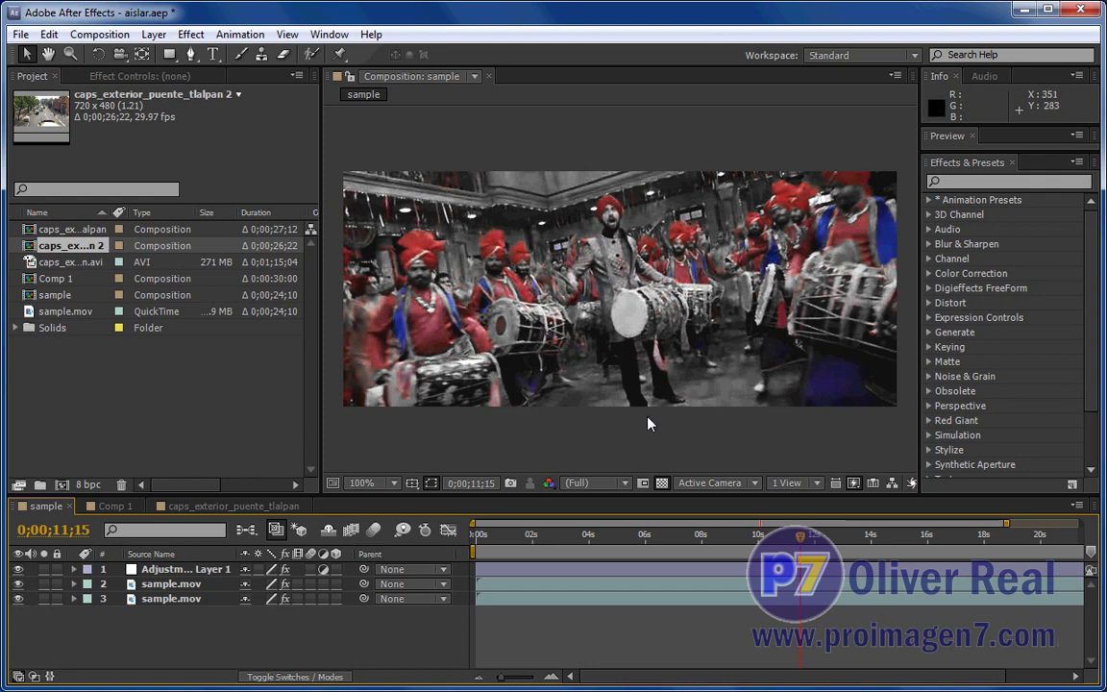
{"action": "left_click", "coordinate": [234, 505]}
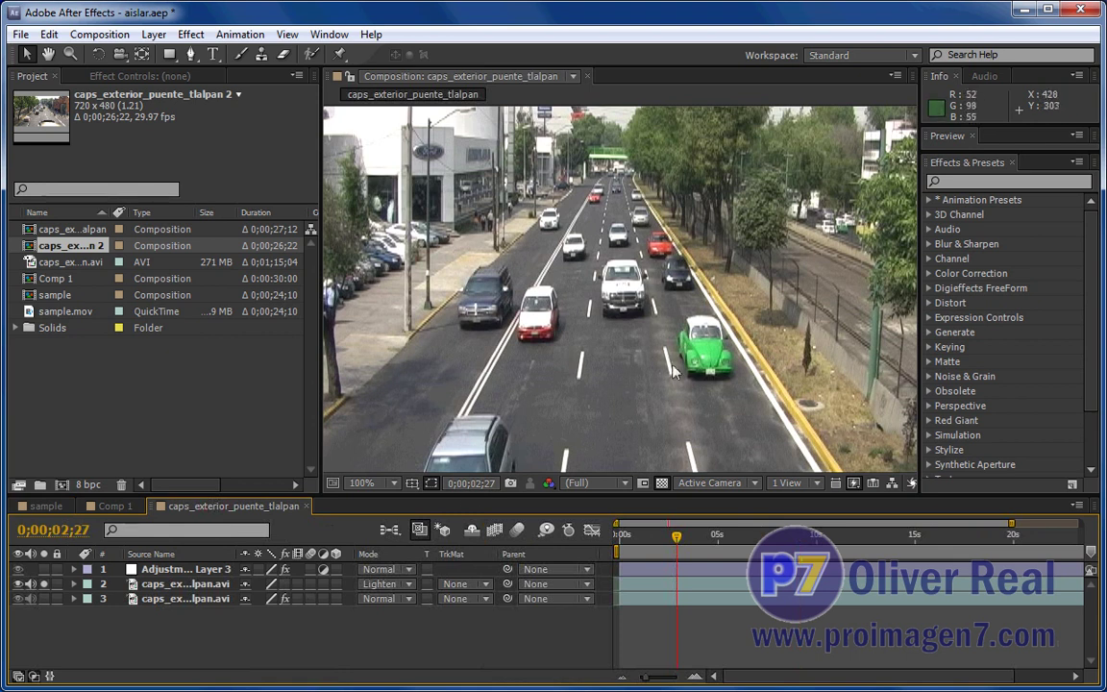
- Unsolo the Lighten layer 2 and scrub to check that only the red and green cars stay coloured
{"action": "mouse_move", "coordinate": [676, 546]}
{"action": "left_mouse_down"}
{"action": "mouse_move", "coordinate": [749, 541]}
{"action": "mouse_move", "coordinate": [687, 541]}
{"action": "left_mouse_up"}
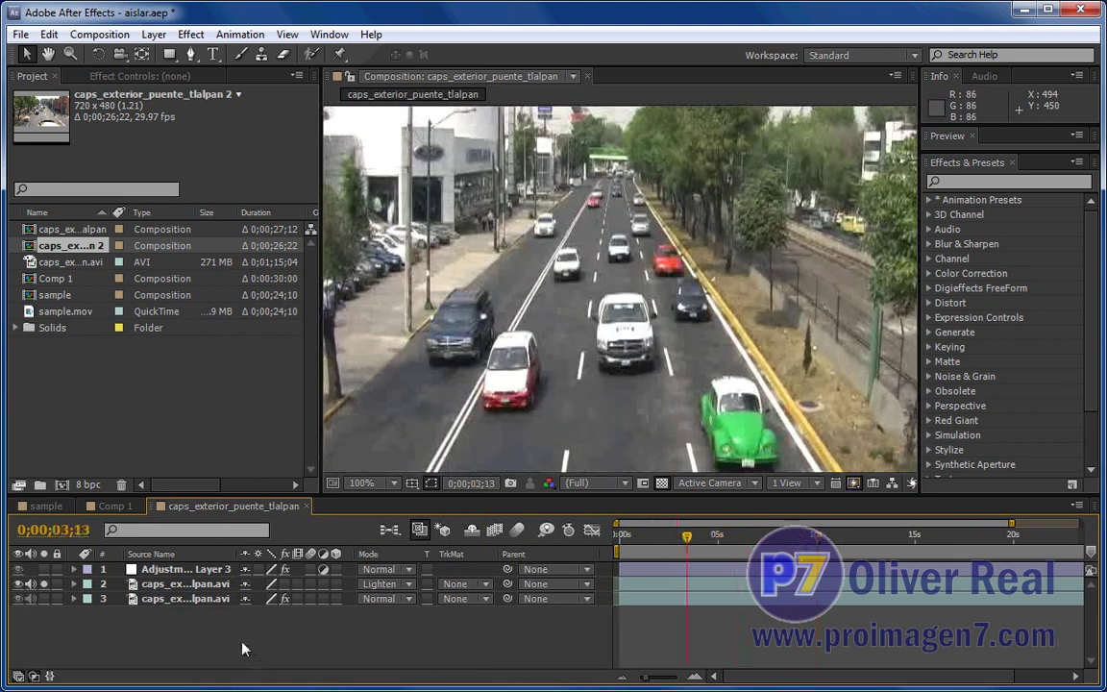
{"action": "left_click", "coordinate": [46, 589]}
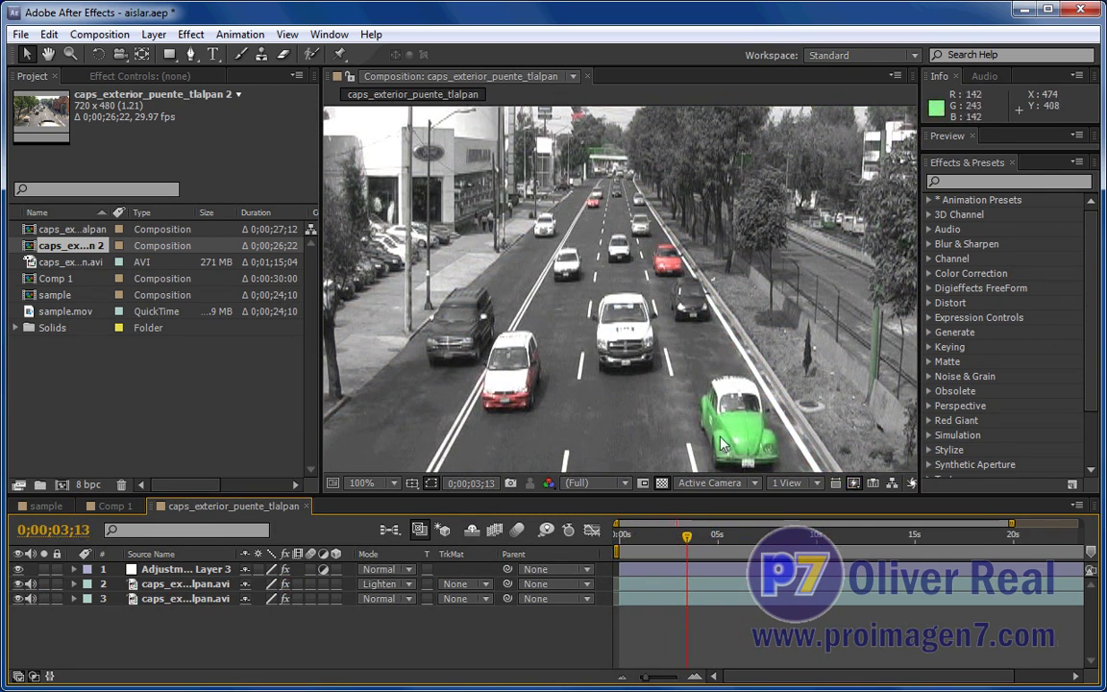
{"action": "mouse_move", "coordinate": [681, 549]}
{"action": "left_mouse_down"}
{"action": "mouse_move", "coordinate": [812, 541]}
{"action": "mouse_move", "coordinate": [684, 538]}
{"action": "left_mouse_up"}
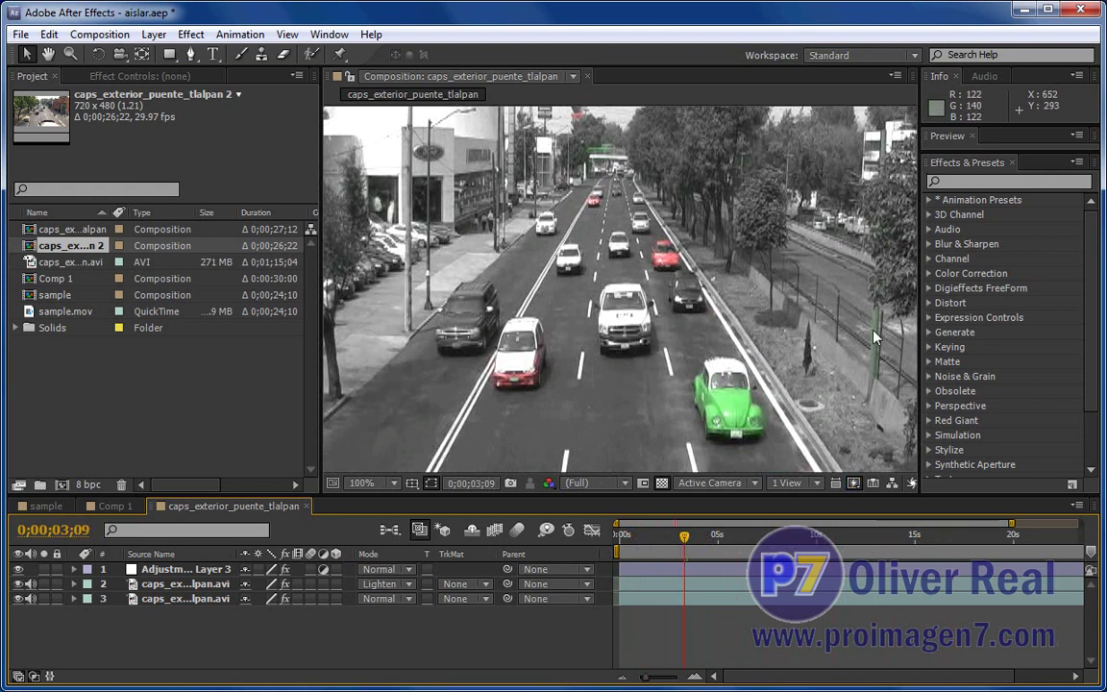
{"action": "mouse_move", "coordinate": [685, 536]}
{"action": "left_mouse_down"}
{"action": "mouse_move", "coordinate": [697, 544]}
{"action": "mouse_move", "coordinate": [649, 537]}
{"action": "left_mouse_up"}
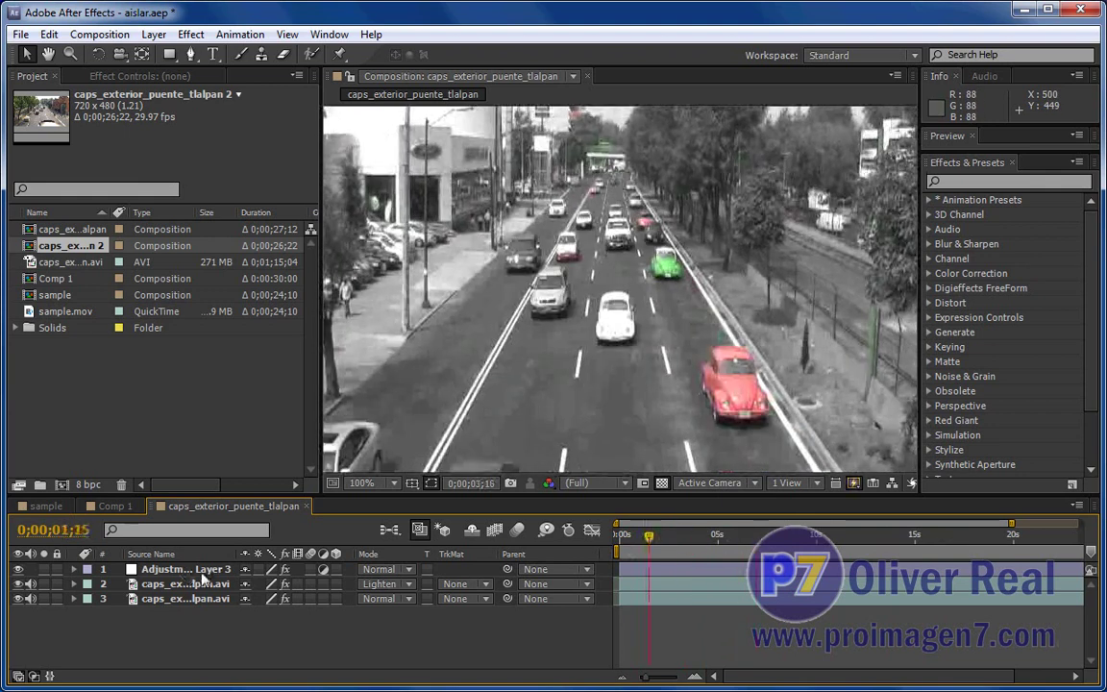
- Create a new comp from the street AVI footage and slide the layer earlier in time
{"action": "left_click", "coordinate": [48, 262]}
{"action": "left_click_drag", "start_coordinate": [28, 264], "coordinate": [72, 461]}
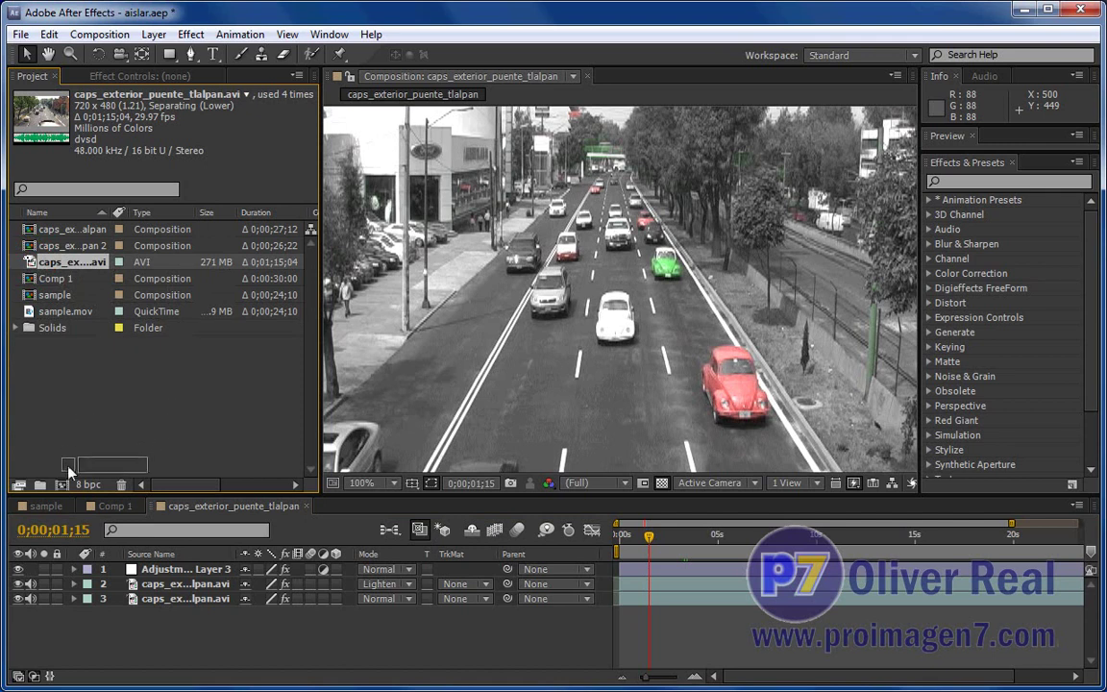
{"action": "left_click_drag", "start_coordinate": [72, 461], "coordinate": [63, 485]}
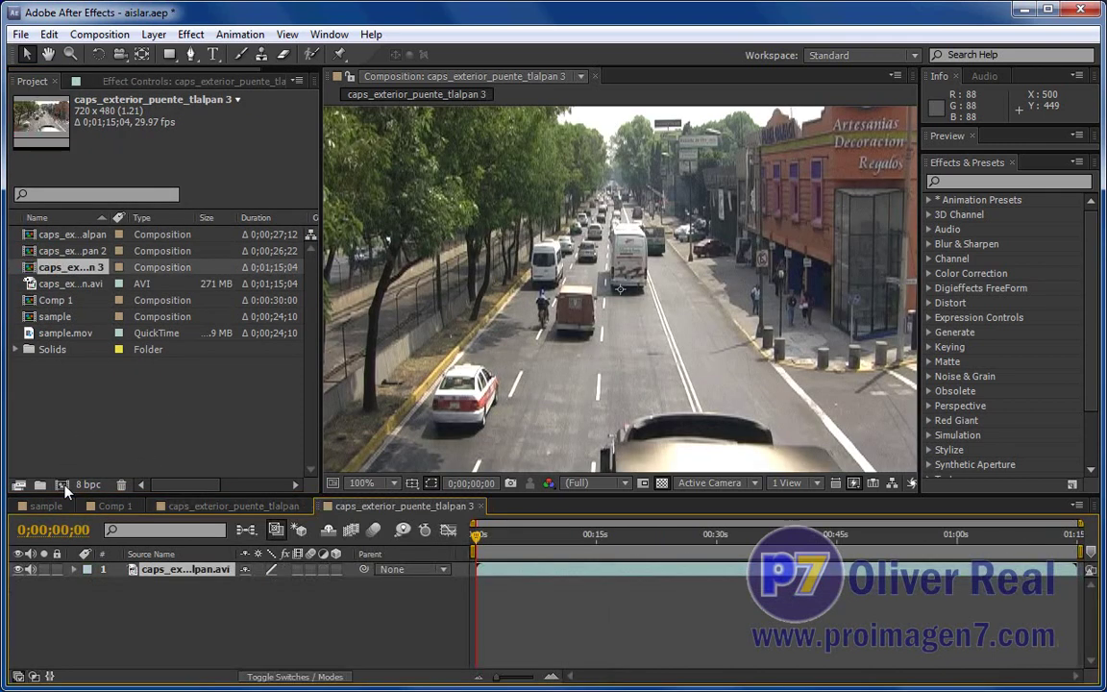
{"action": "left_click_drag", "start_coordinate": [931, 574], "coordinate": [610, 580]}
- Set the work area to end near 27 seconds and trim the comp to it
{"action": "left_click_drag", "start_coordinate": [609, 536], "coordinate": [696, 548]}
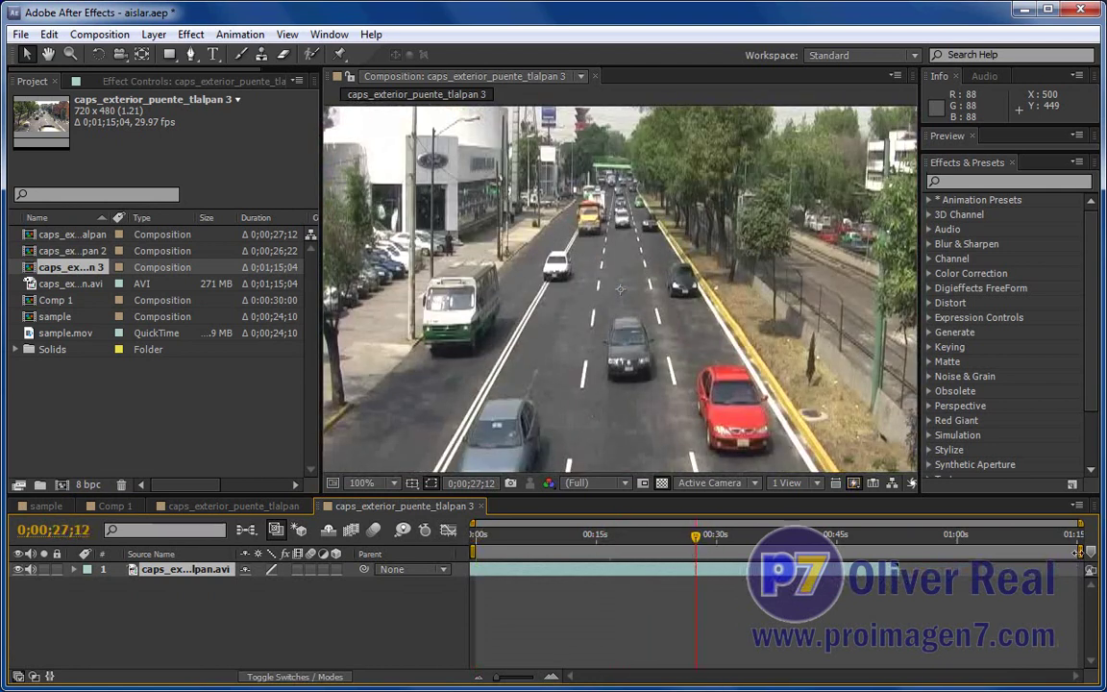
{"action": "left_click_drag", "start_coordinate": [1078, 553], "coordinate": [697, 562]}
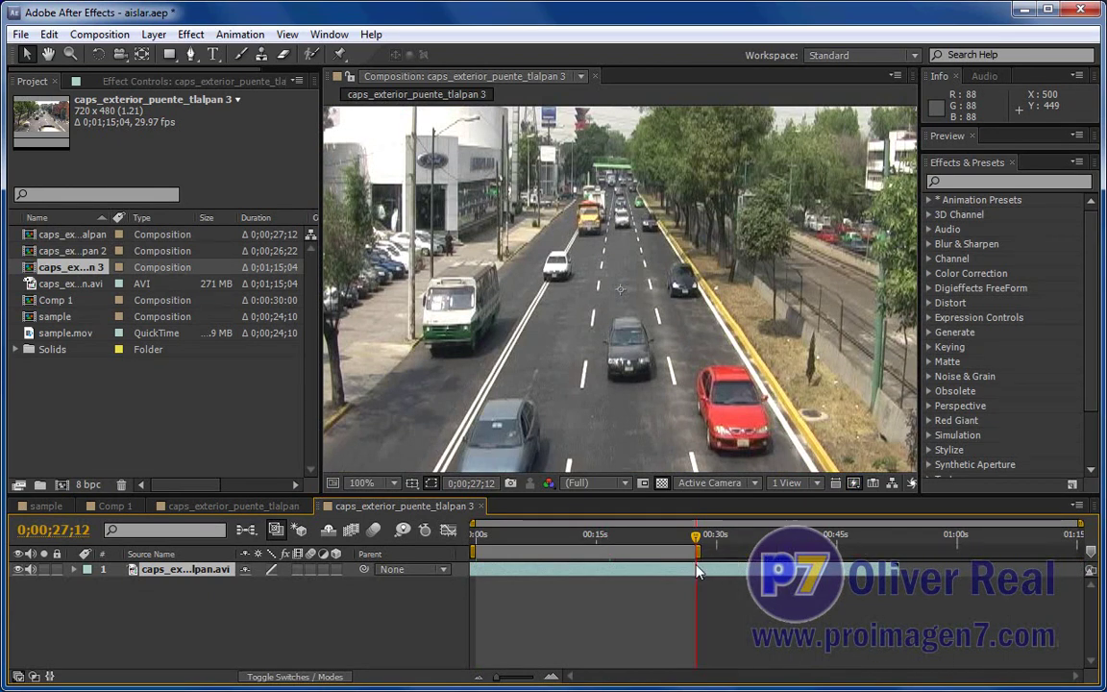
{"action": "right_click", "coordinate": [652, 552]}
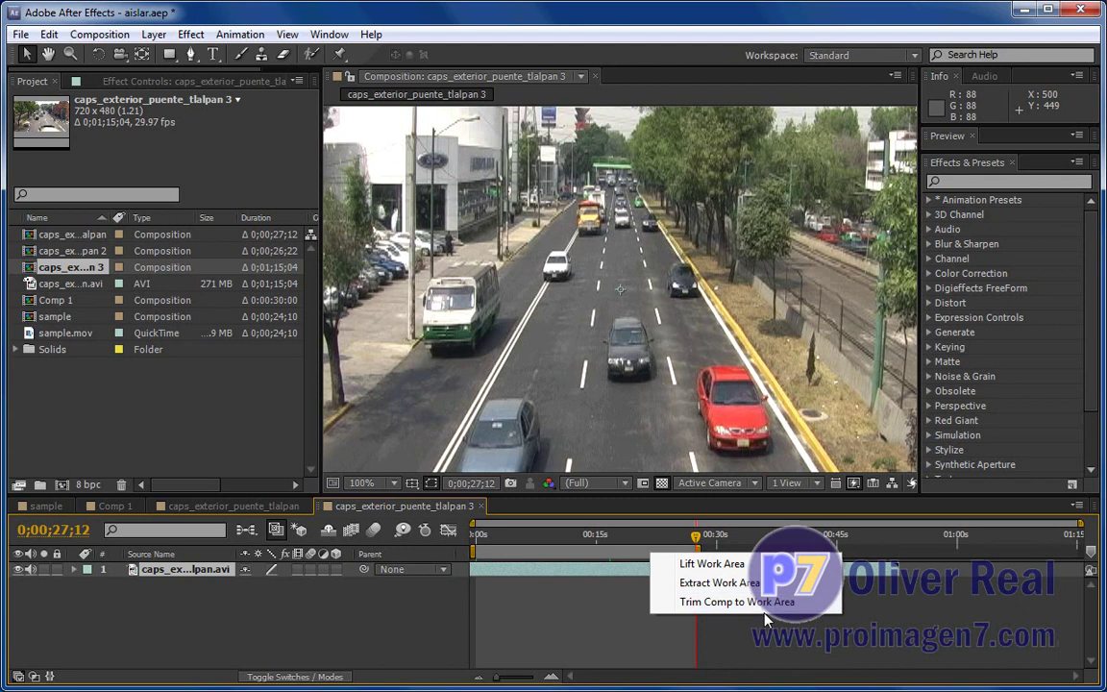
{"action": "left_click", "coordinate": [686, 603]}
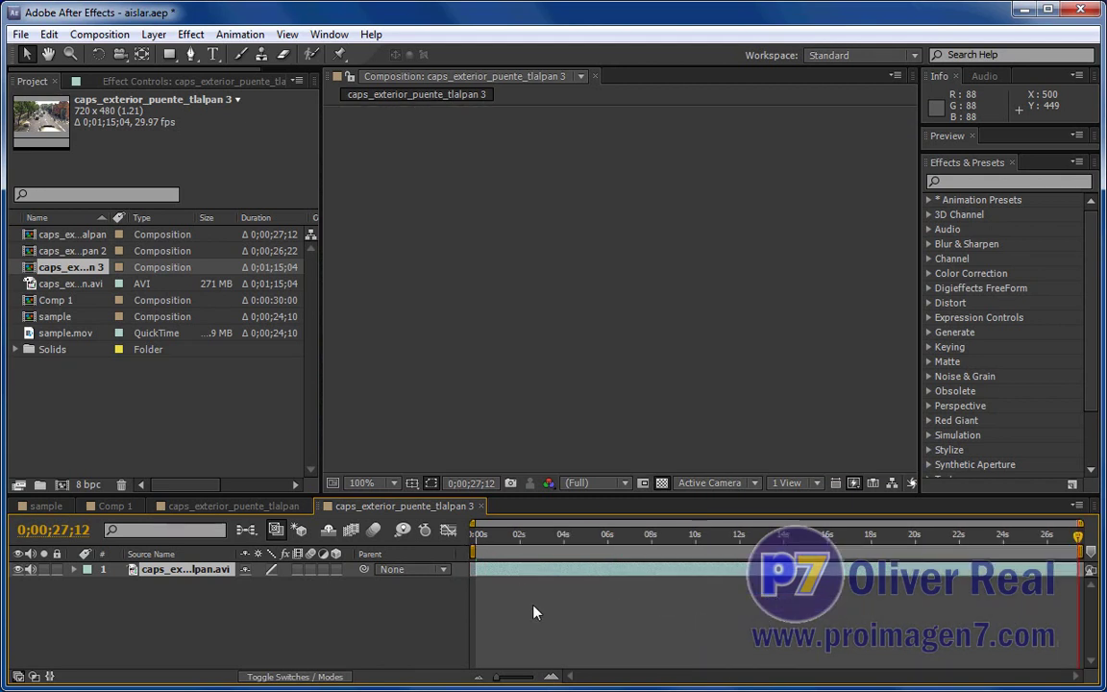
{"action": "mouse_move", "coordinate": [499, 549]}
{"action": "left_mouse_down"}
{"action": "mouse_move", "coordinate": [708, 549]}
{"action": "mouse_move", "coordinate": [531, 536]}
{"action": "mouse_move", "coordinate": [522, 604]}
{"action": "left_mouse_up"}
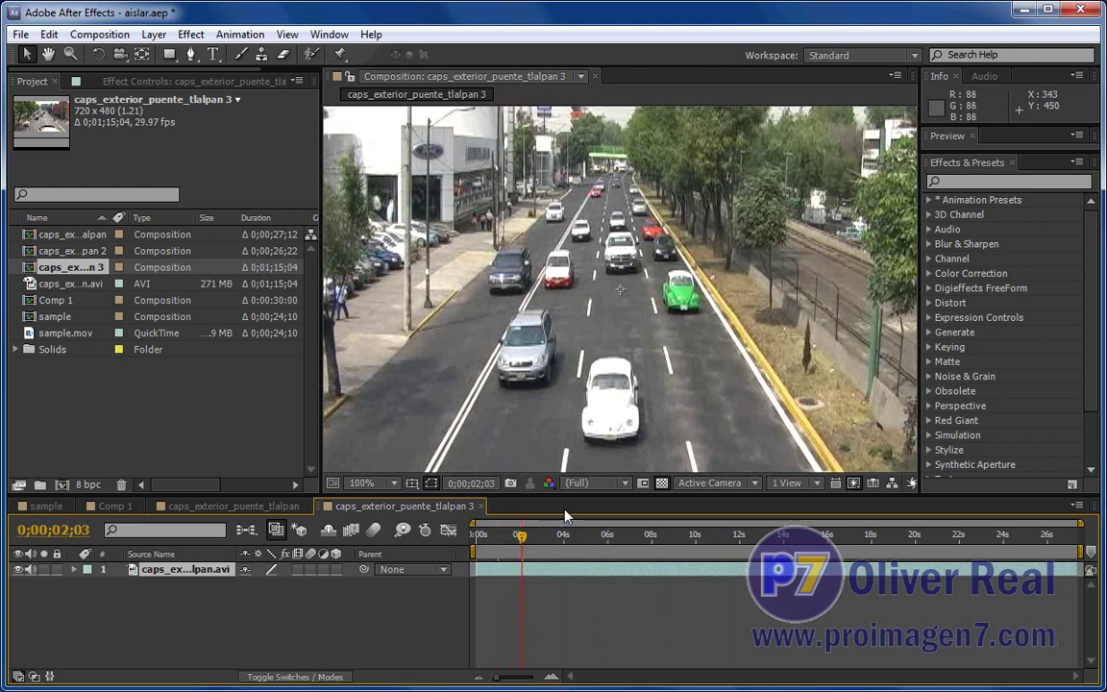
{"action": "left_click_drag", "start_coordinate": [521, 536], "coordinate": [547, 556]}
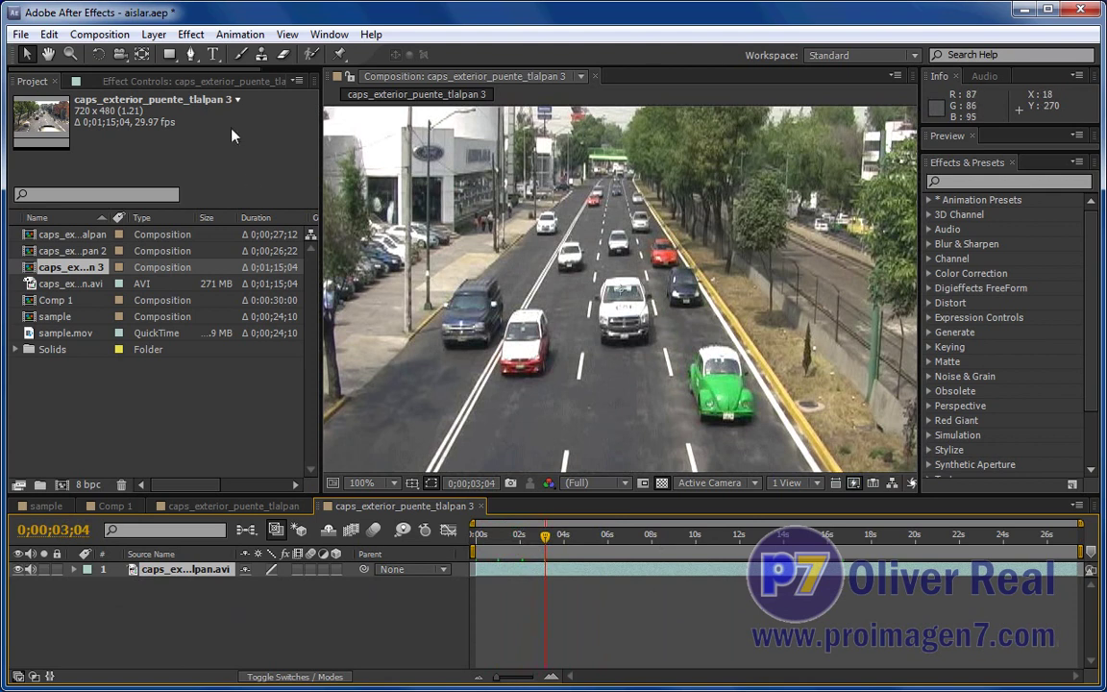
- Apply Effect > Color Correction > Change Color to the street AVI layer
{"action": "left_click", "coordinate": [184, 34]}
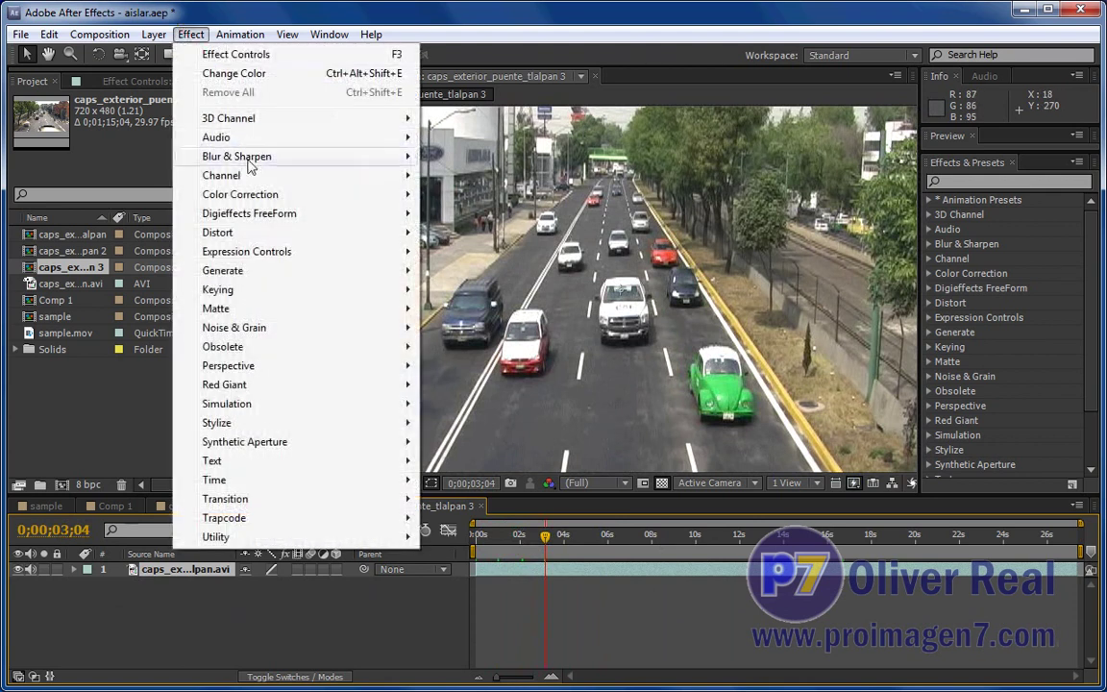
{"action": "mouse_move", "coordinate": [266, 200]}
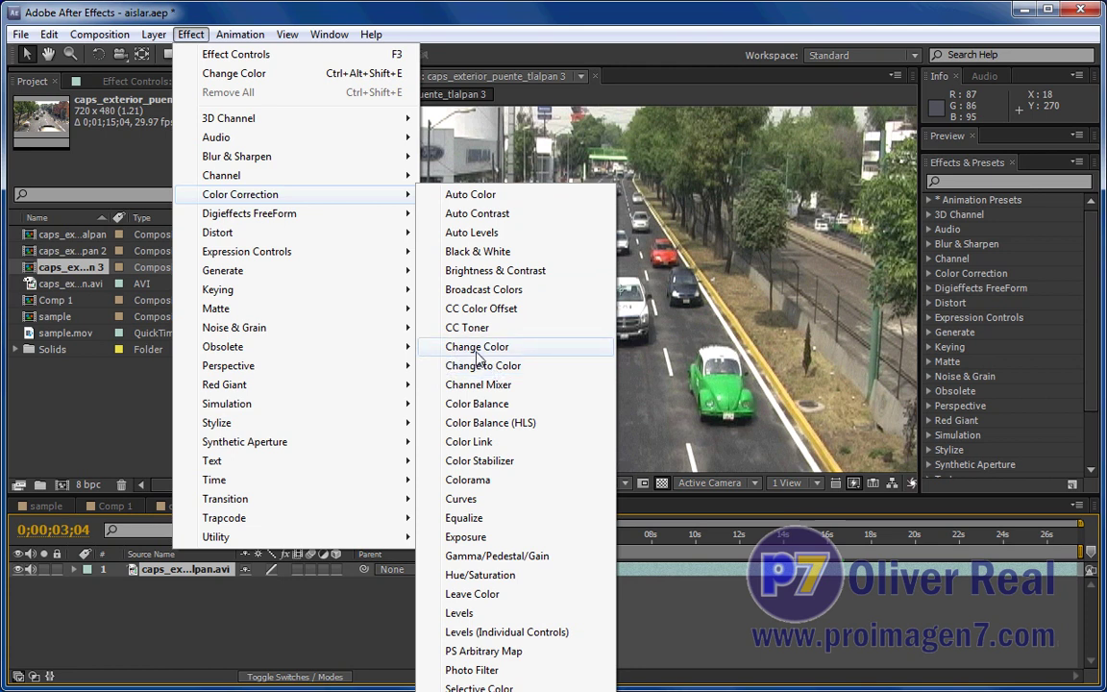
{"action": "left_click", "coordinate": [476, 348]}
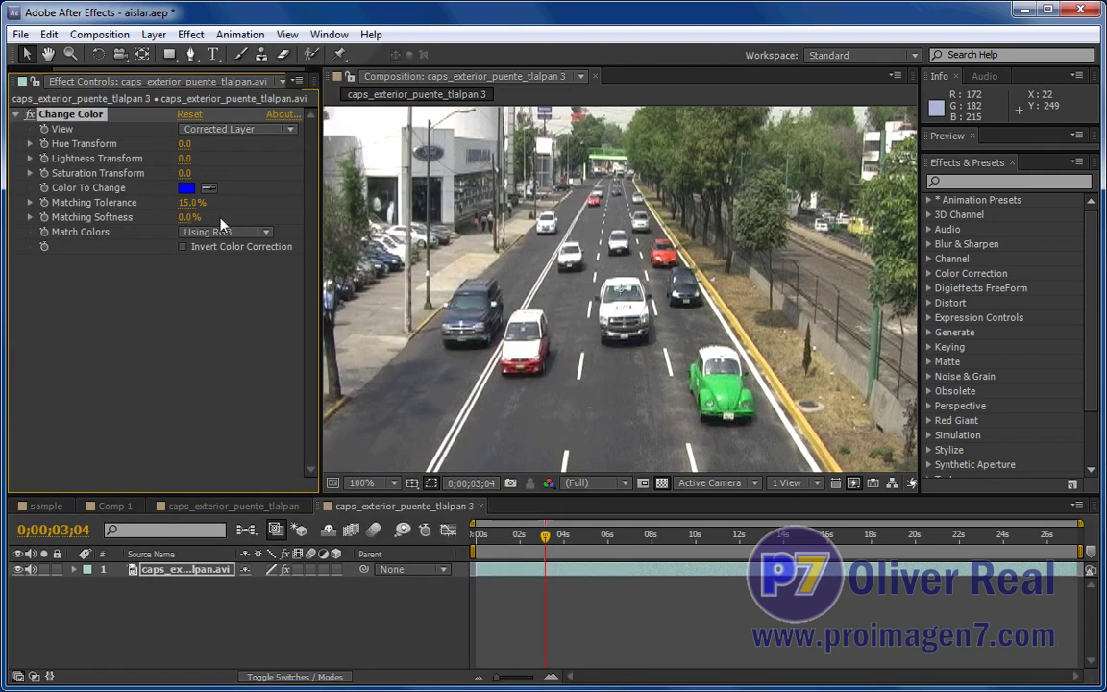
- Eyedropper the green car as Color To Change and set Match Colors to Using Hue
{"action": "left_click", "coordinate": [210, 190]}
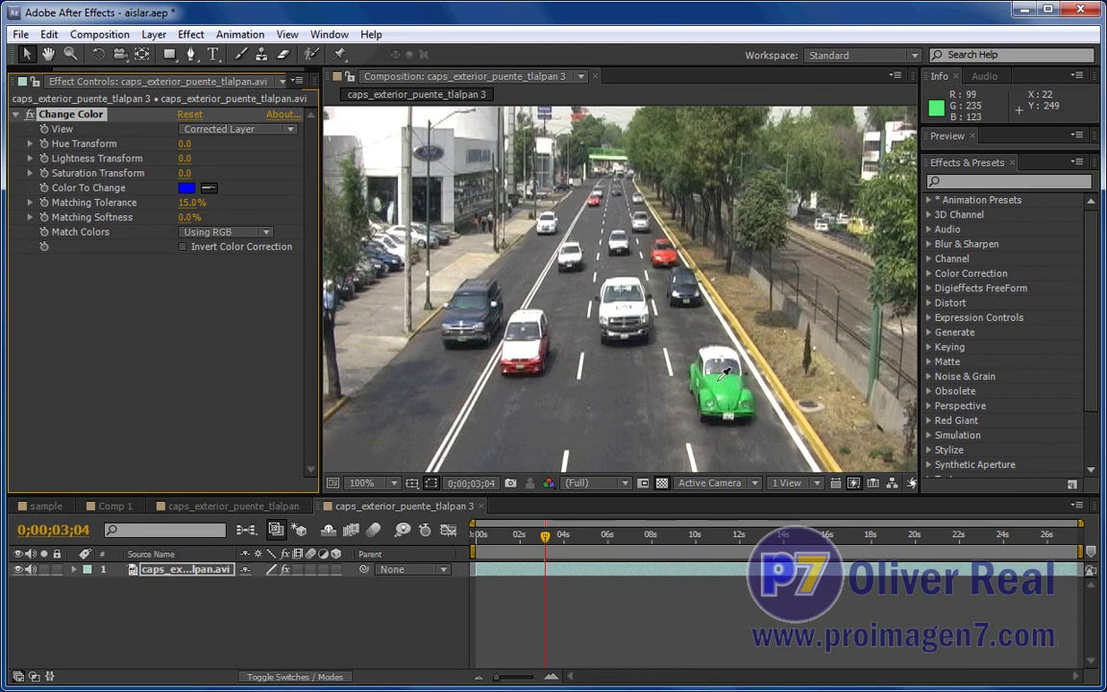
{"action": "left_click", "coordinate": [719, 377]}
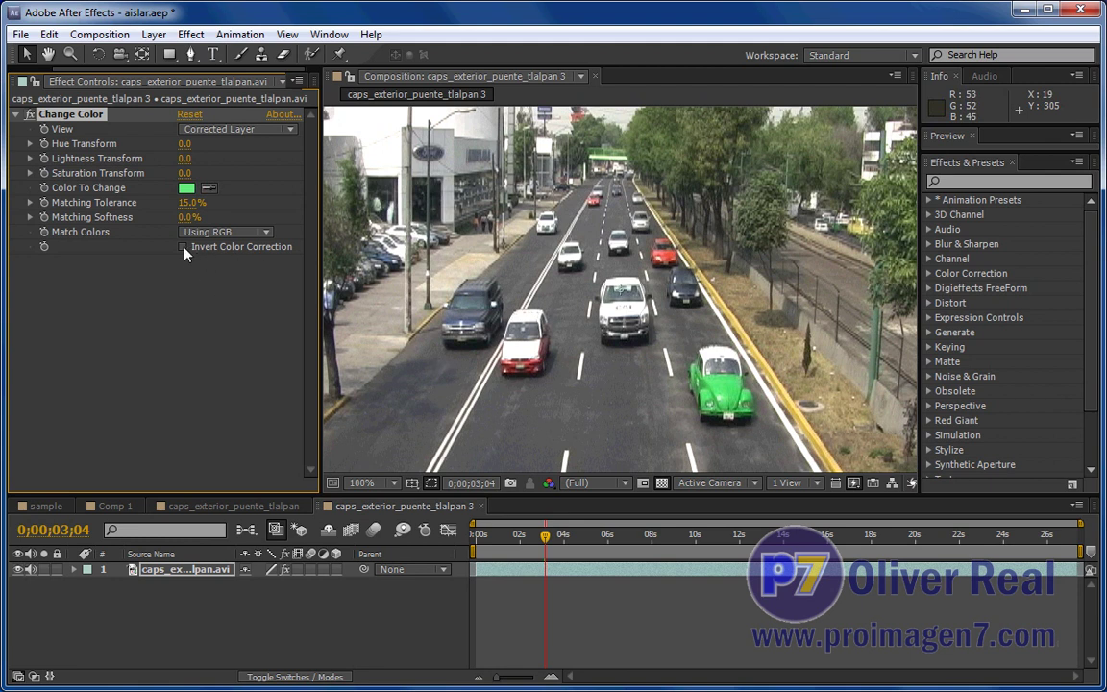
{"action": "left_click", "coordinate": [267, 233]}
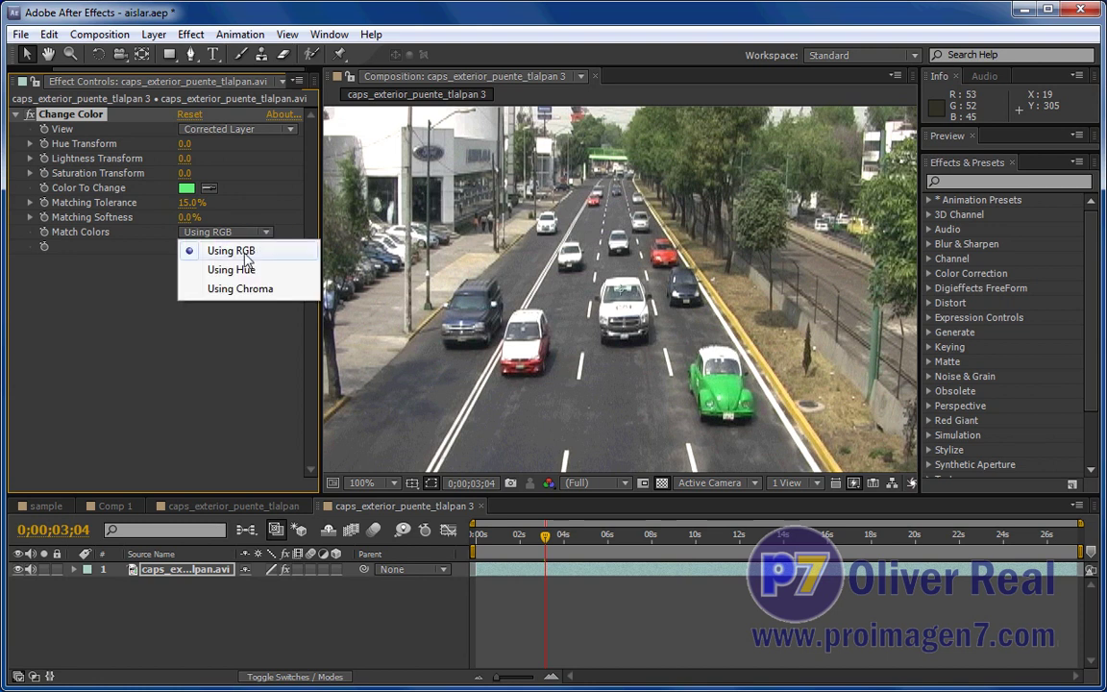
{"action": "left_click", "coordinate": [240, 273]}
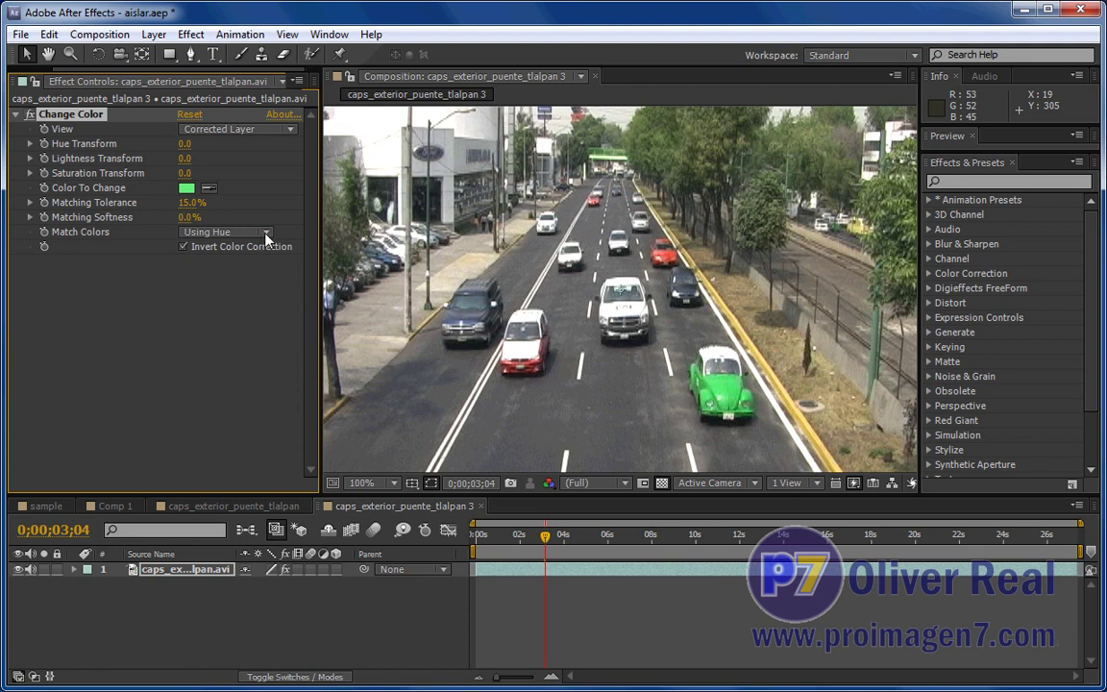
{"action": "left_click", "coordinate": [267, 235]}
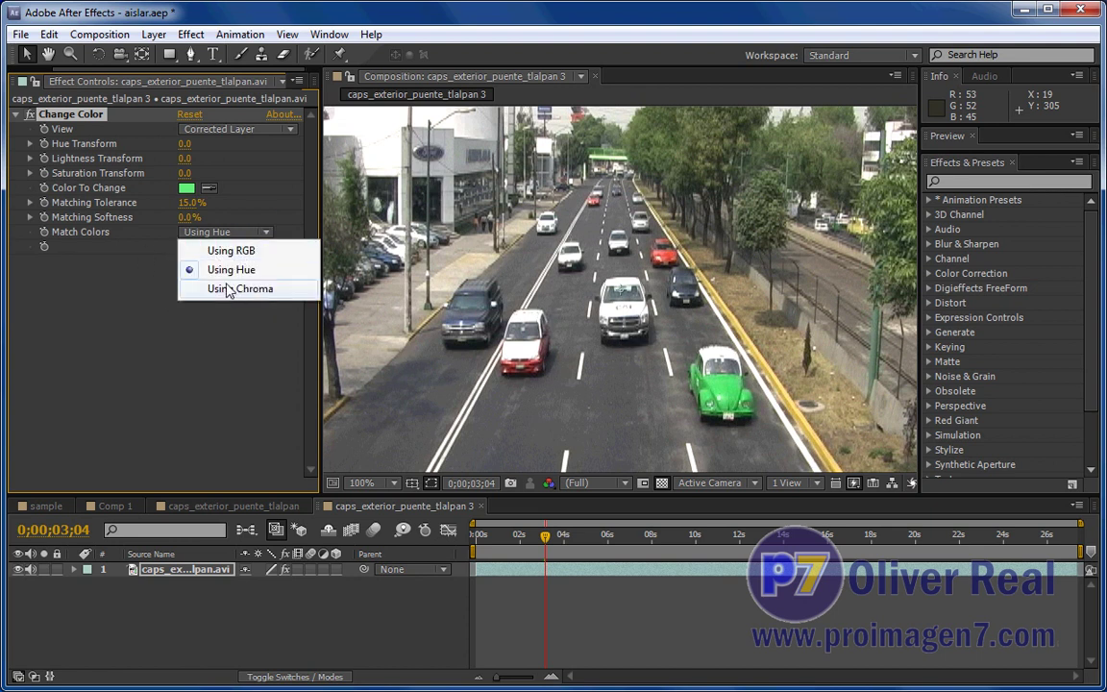
{"action": "left_click", "coordinate": [144, 289]}
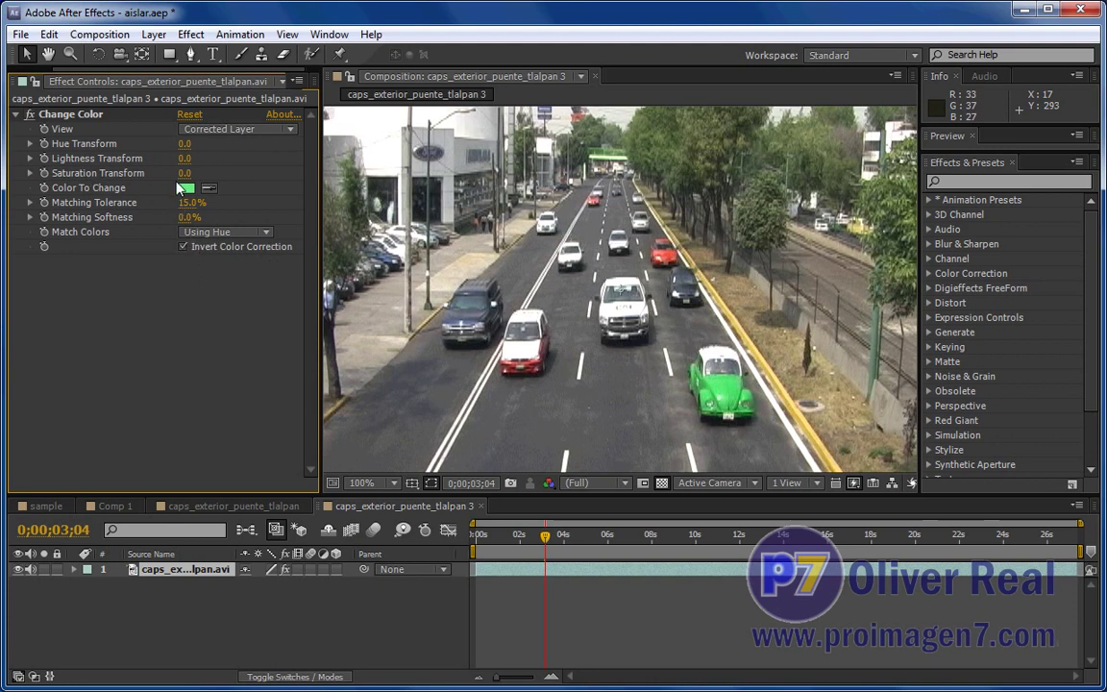
- Set Saturation Transform to -100 and Matching Tolerance to 7%, scrubbing the clip to check
{"action": "left_click_drag", "start_coordinate": [183, 173], "coordinate": [11, 173]}
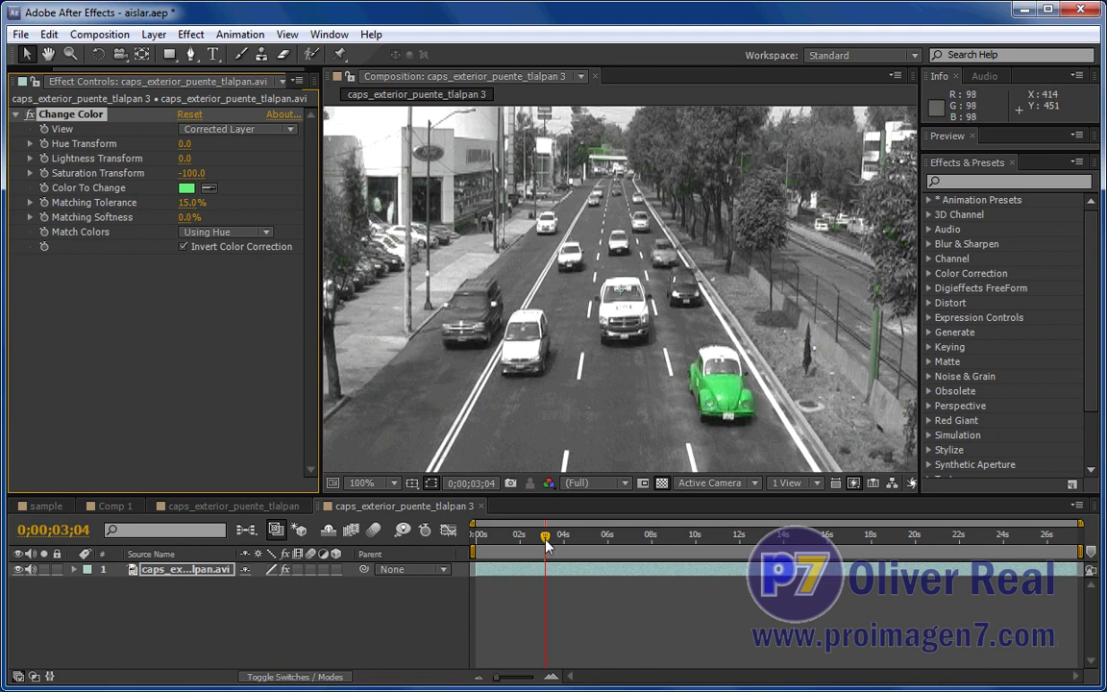
{"action": "mouse_move", "coordinate": [545, 550]}
{"action": "left_mouse_down"}
{"action": "mouse_move", "coordinate": [445, 548]}
{"action": "mouse_move", "coordinate": [638, 547]}
{"action": "left_mouse_up"}
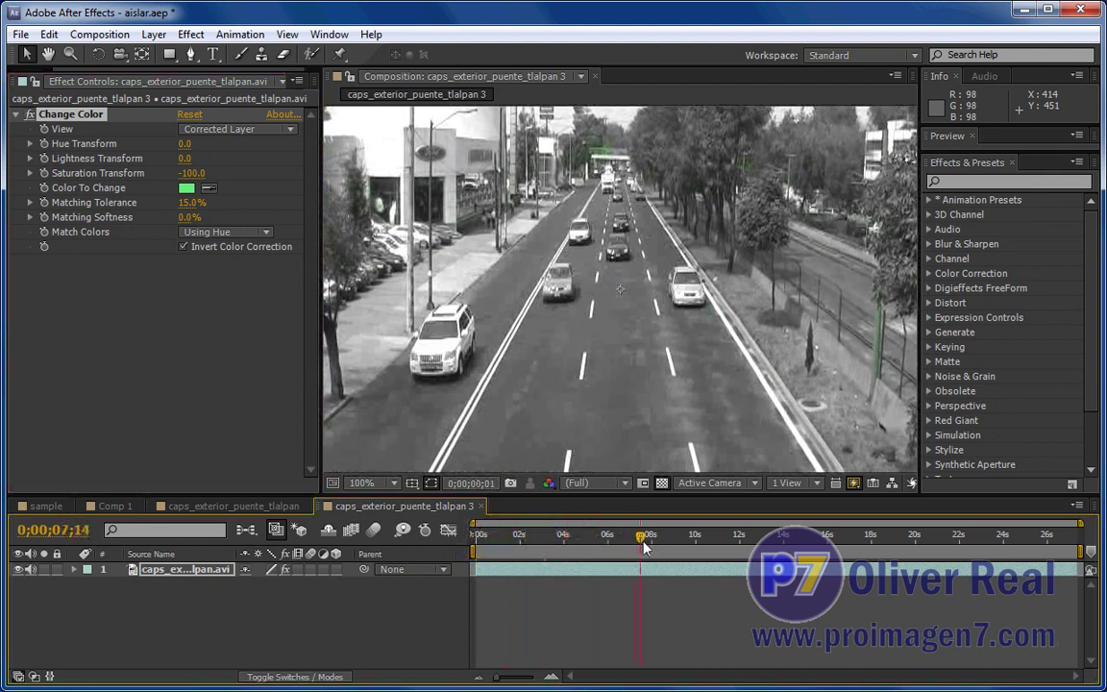
{"action": "left_click_drag", "start_coordinate": [637, 548], "coordinate": [761, 548]}
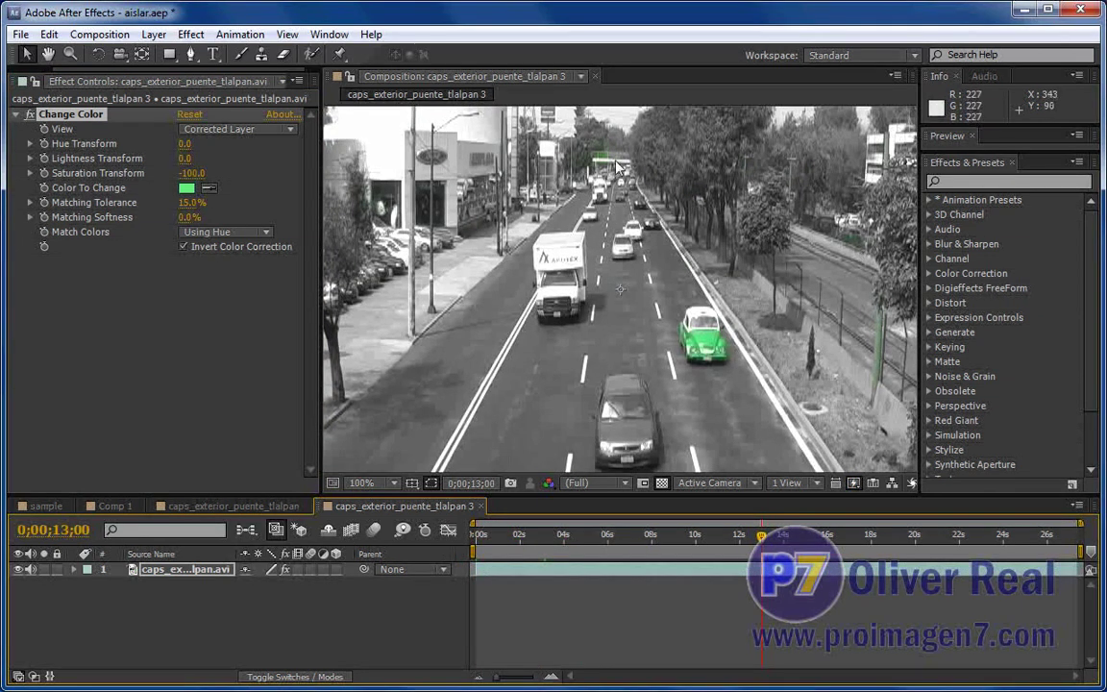
{"action": "left_click_drag", "start_coordinate": [192, 203], "coordinate": [188, 204]}
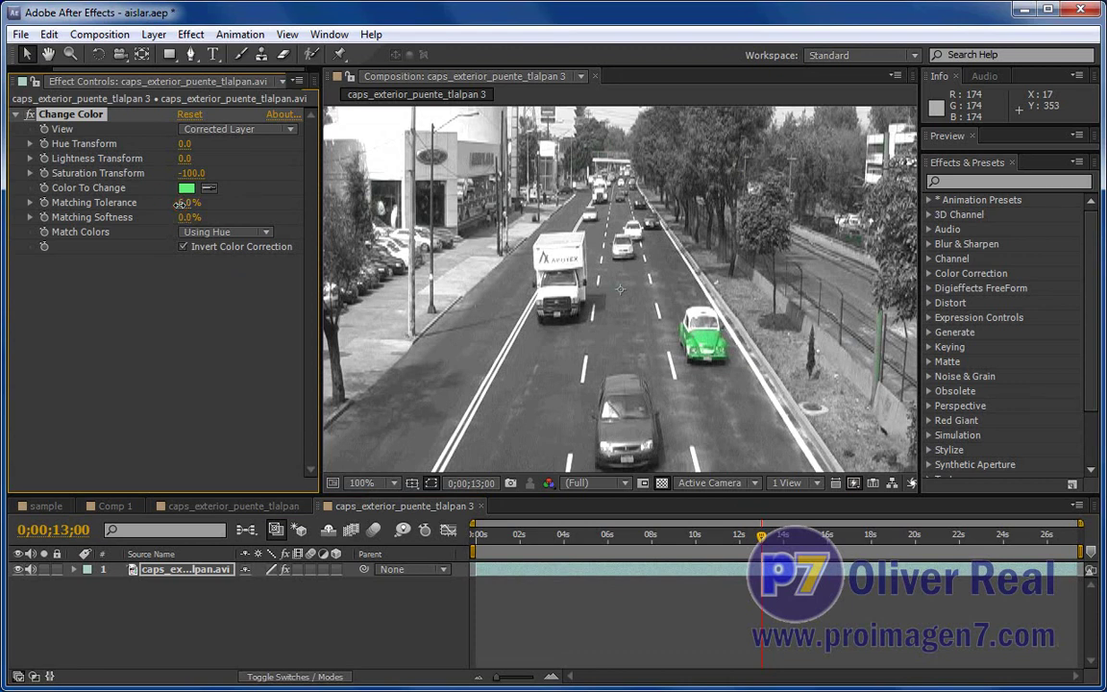
{"action": "mouse_move", "coordinate": [179, 204]}
{"action": "left_mouse_down"}
{"action": "mouse_move", "coordinate": [162, 203]}
{"action": "mouse_move", "coordinate": [192, 203]}
{"action": "left_mouse_up"}
{"action": "left_click", "coordinate": [191, 203]}
{"action": "type", "text": "7"}
{"action": "left_click", "coordinate": [183, 247]}
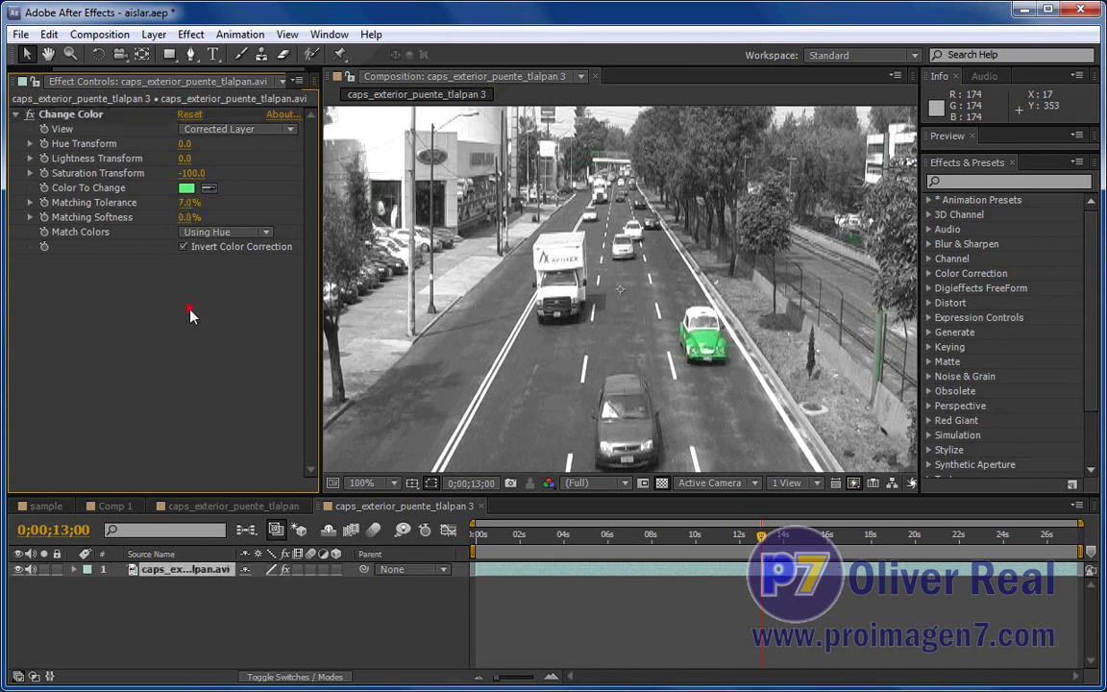
{"action": "left_click_drag", "start_coordinate": [754, 535], "coordinate": [543, 538]}
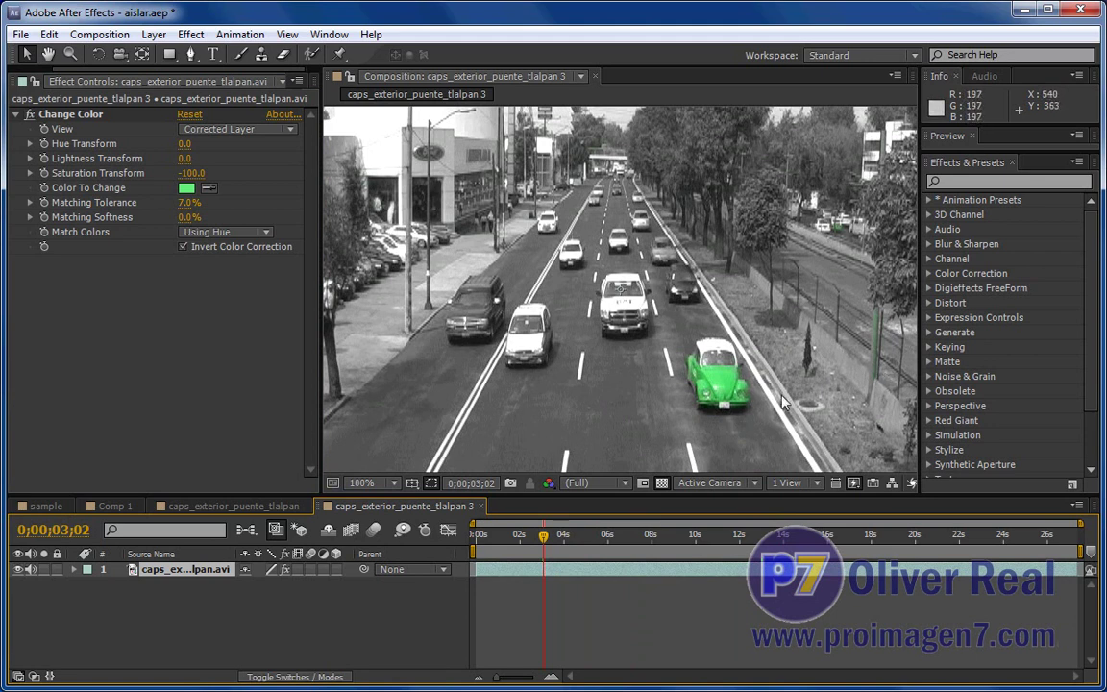
{"action": "mouse_move", "coordinate": [544, 541]}
{"action": "left_mouse_down"}
{"action": "mouse_move", "coordinate": [726, 541]}
{"action": "mouse_move", "coordinate": [640, 541]}
{"action": "left_mouse_up"}
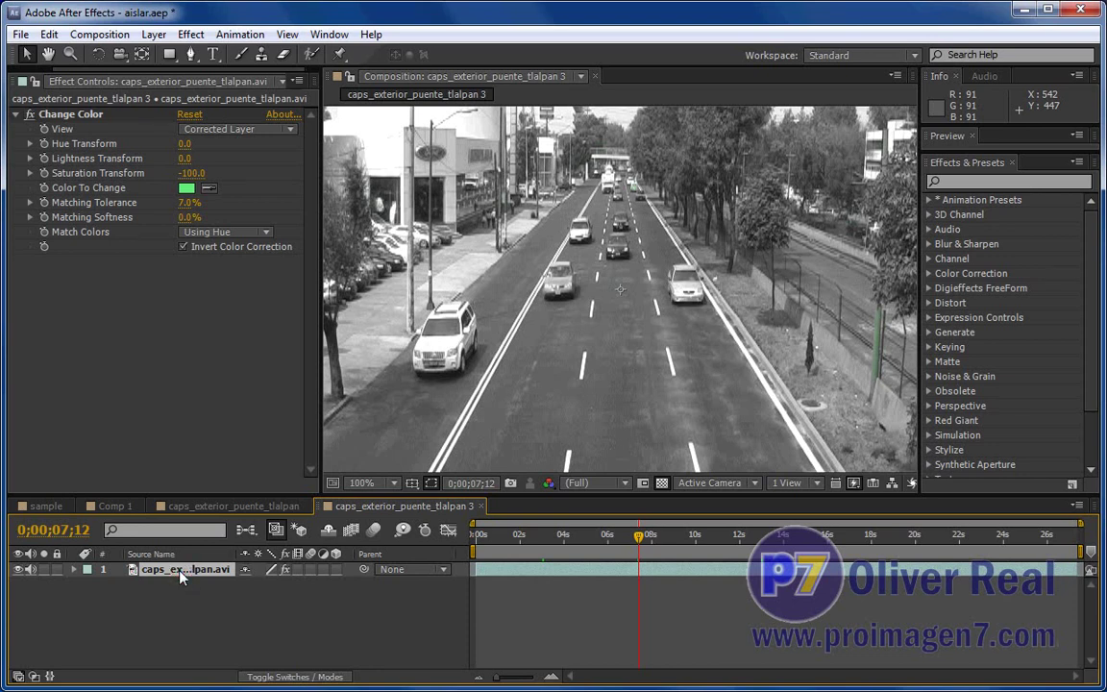
- Duplicate the street footage layer and reset the copy's Change Color to defaults
{"action": "key", "text": "ctrl+d"}
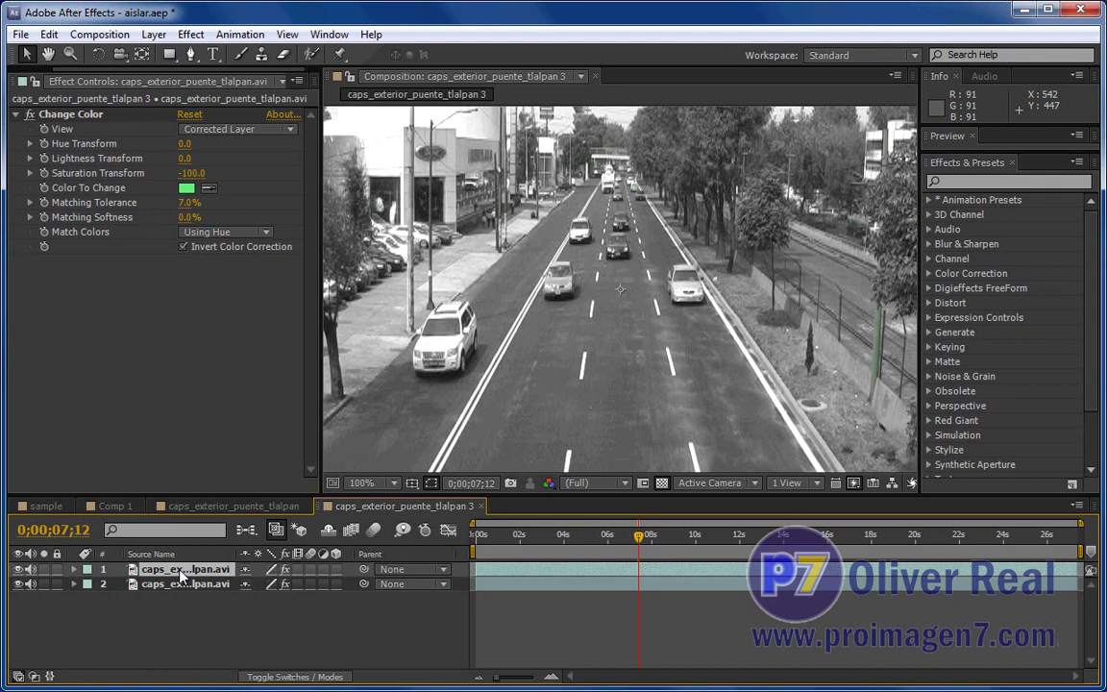
{"action": "left_click", "coordinate": [189, 114]}
{"action": "left_click", "coordinate": [640, 539]}
{"action": "left_click_drag", "start_coordinate": [639, 541], "coordinate": [667, 544]}
- Target the red car's colour in Change Color, matching Using Hue, with Saturation Transform -100
{"action": "left_click", "coordinate": [209, 190]}
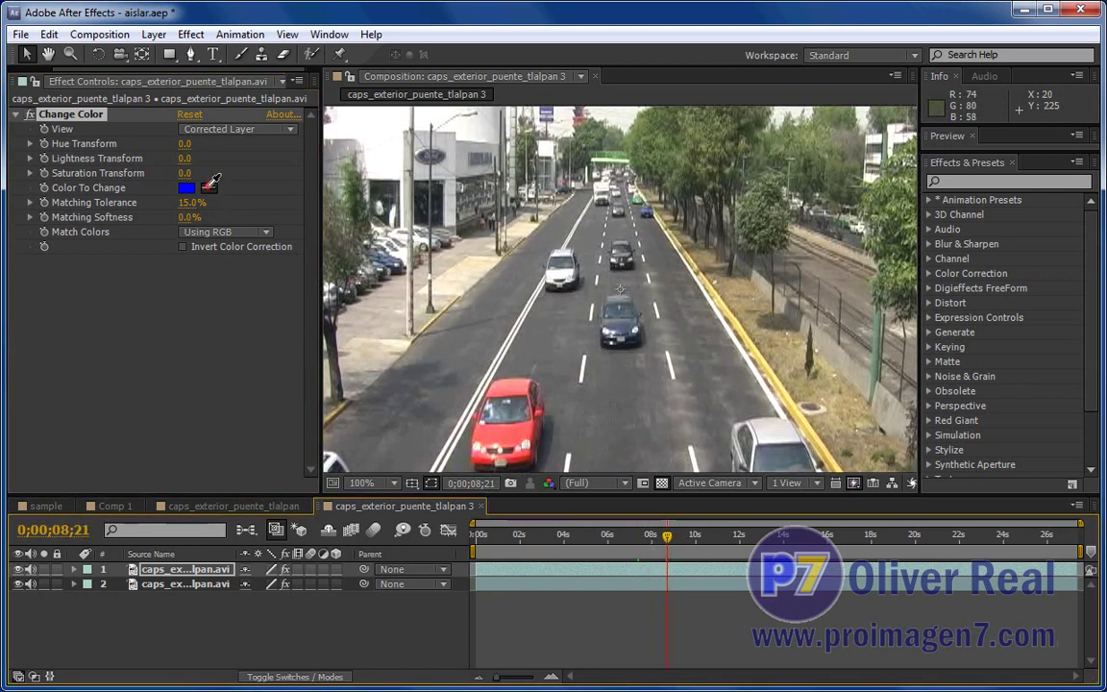
{"action": "left_click", "coordinate": [523, 425]}
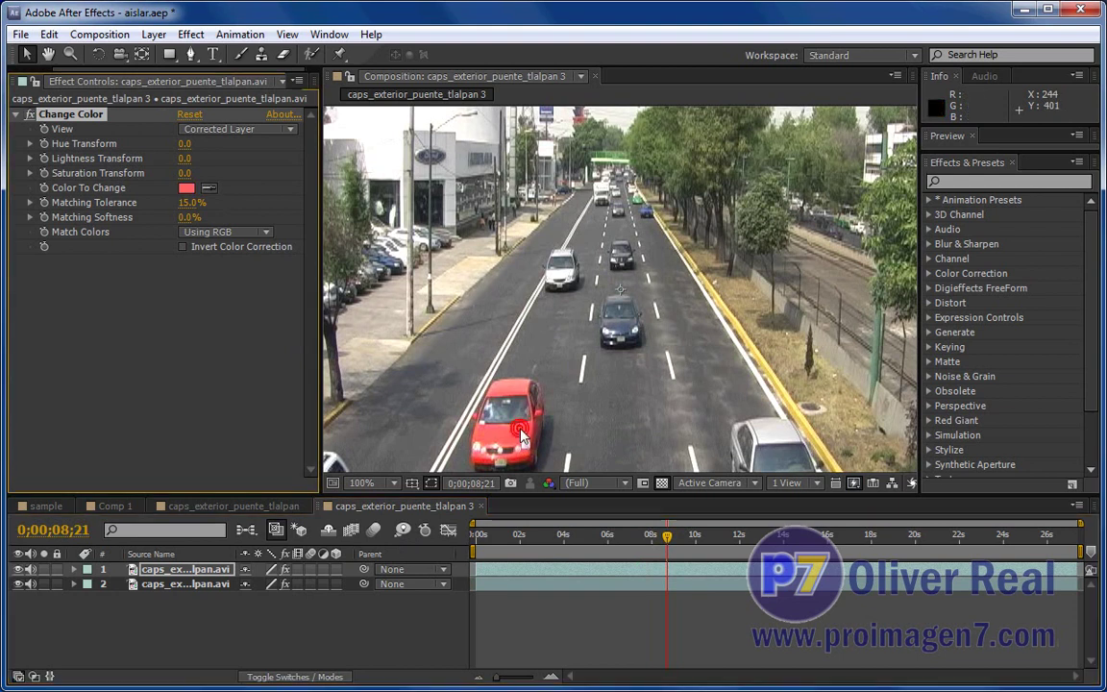
{"action": "left_click", "coordinate": [265, 234]}
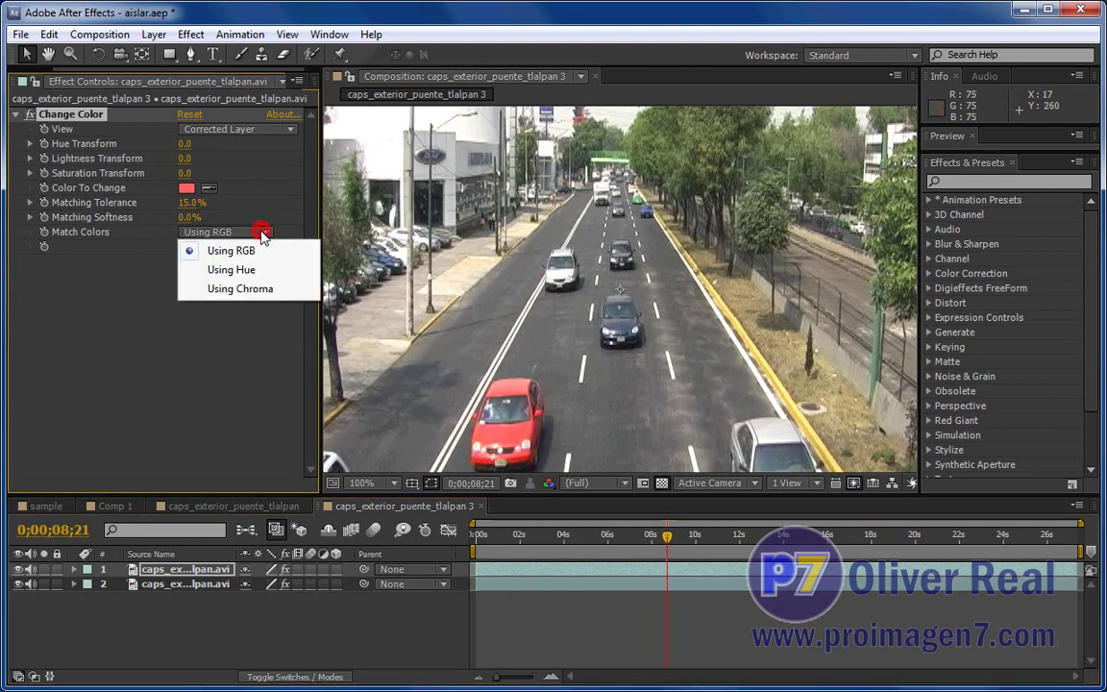
{"action": "left_click", "coordinate": [231, 272]}
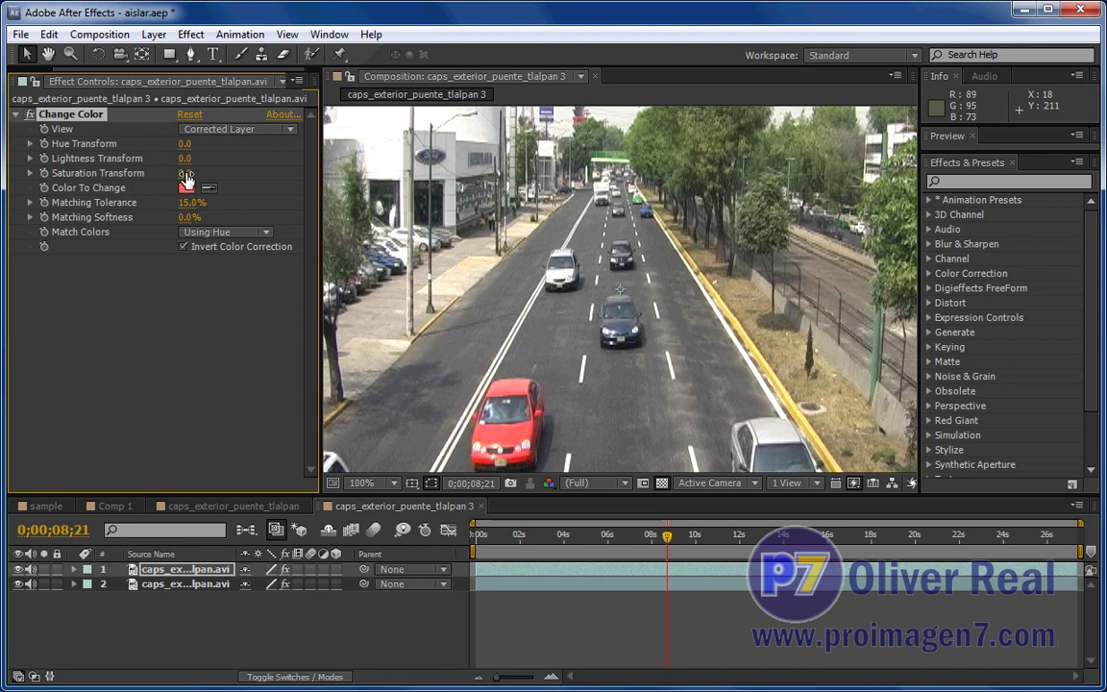
{"action": "left_click_drag", "start_coordinate": [183, 173], "coordinate": [72, 173]}
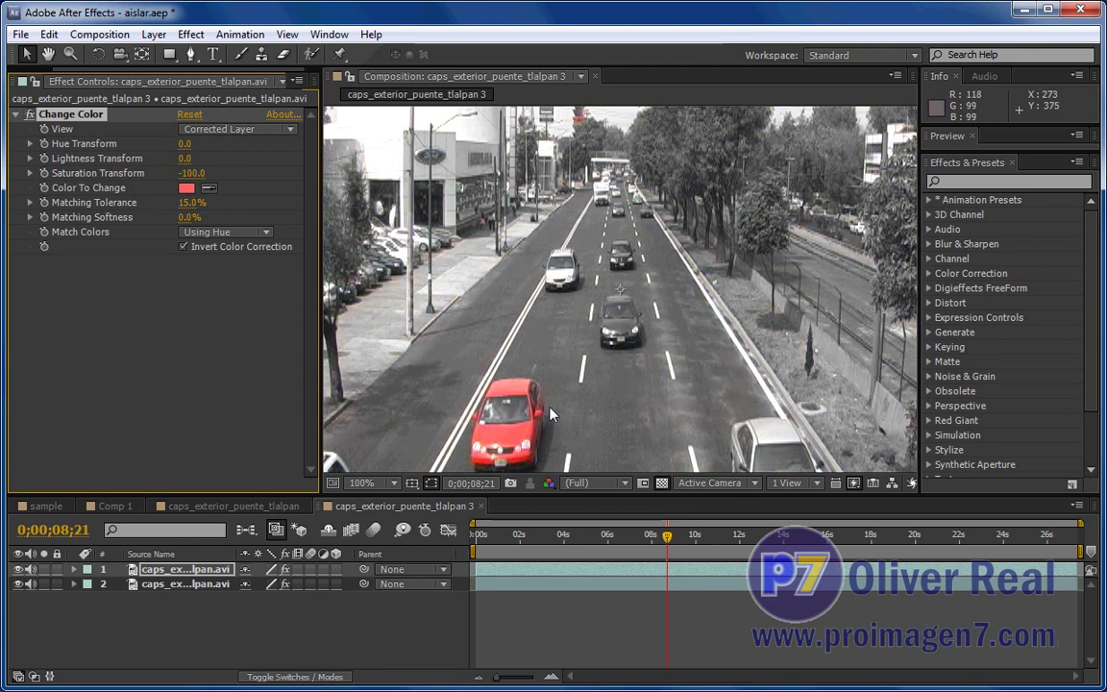
- Try a 6% Matching Tolerance, scrub the clip and toggle the effect to compare
{"action": "left_click", "coordinate": [192, 205]}
{"action": "type", "text": "6"}
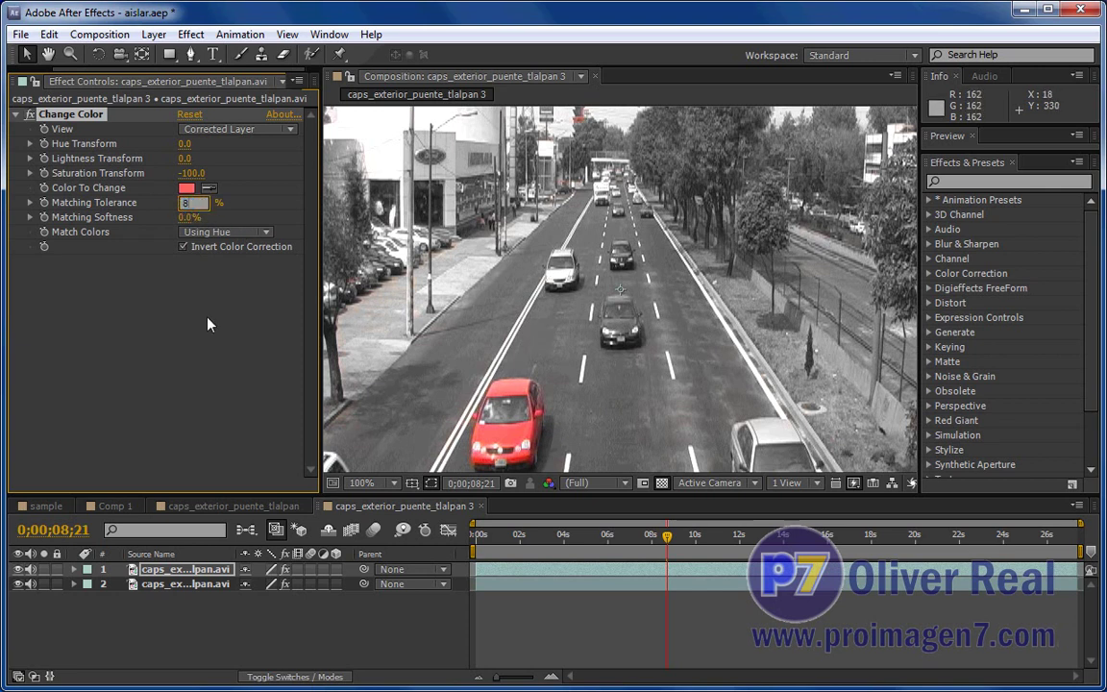
{"action": "left_click", "coordinate": [205, 317]}
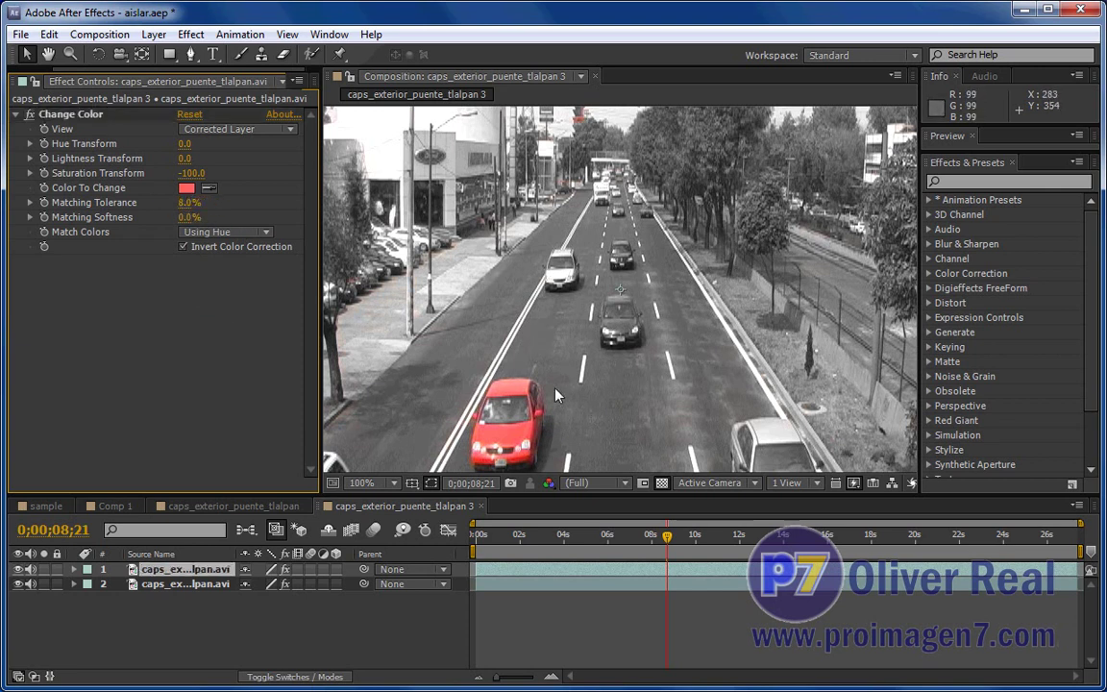
{"action": "mouse_move", "coordinate": [586, 536]}
{"action": "left_mouse_down"}
{"action": "mouse_move", "coordinate": [520, 536]}
{"action": "mouse_move", "coordinate": [450, 555]}
{"action": "left_mouse_up"}
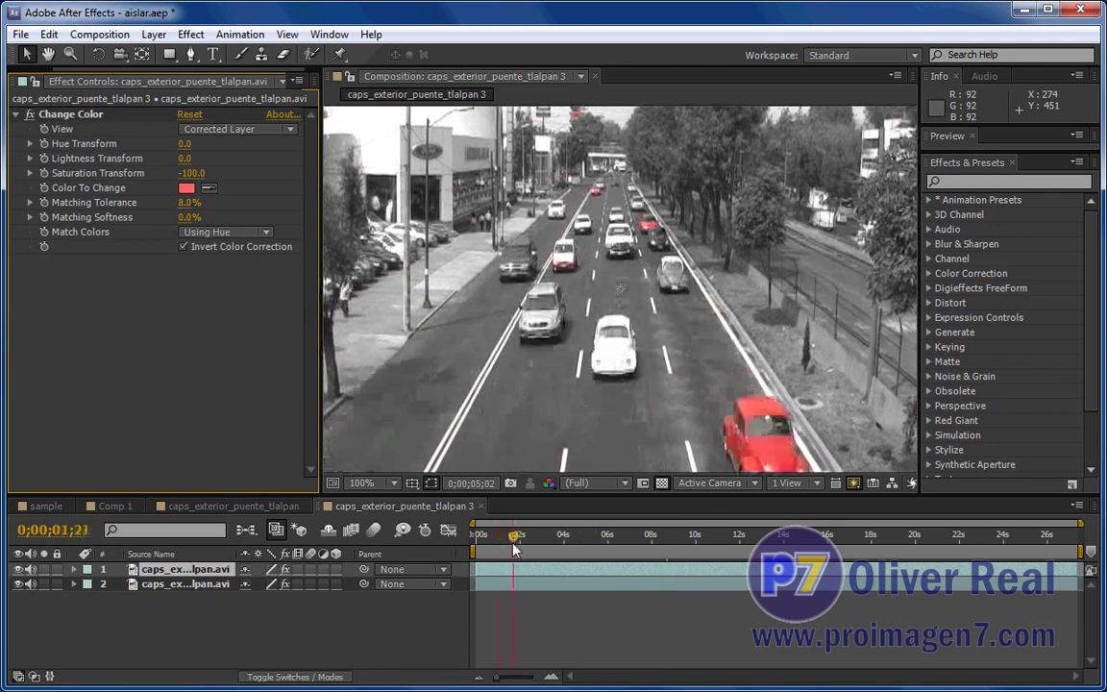
{"action": "mouse_move", "coordinate": [478, 536]}
{"action": "left_mouse_down"}
{"action": "mouse_move", "coordinate": [712, 561]}
{"action": "mouse_move", "coordinate": [785, 544]}
{"action": "mouse_move", "coordinate": [993, 547]}
{"action": "left_mouse_up"}
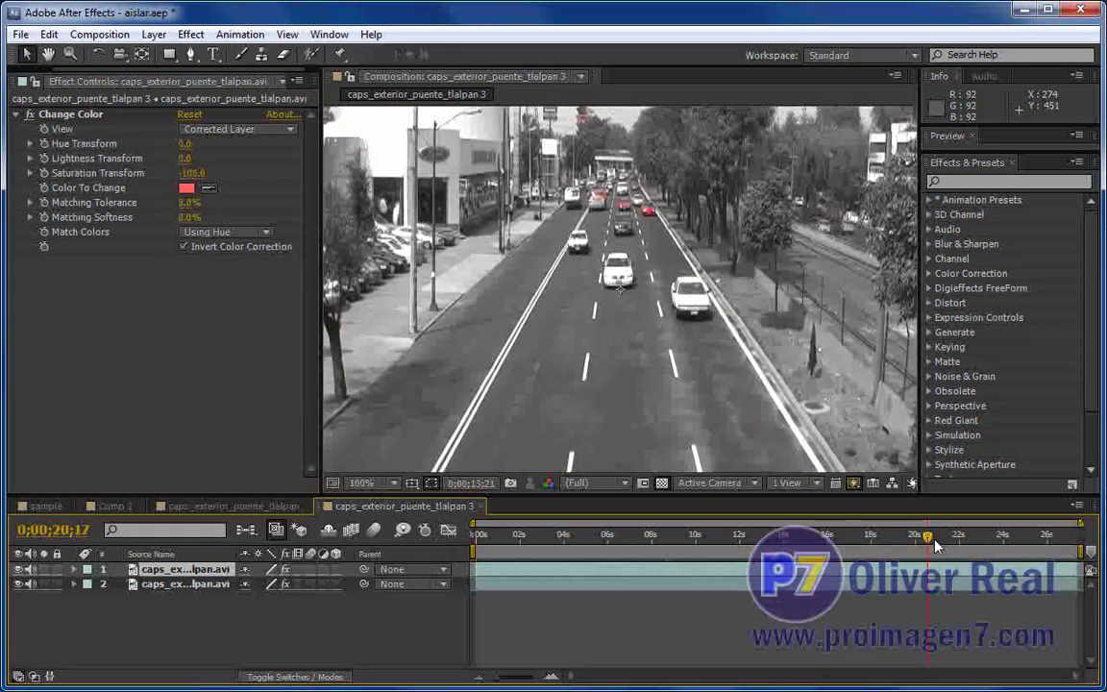
{"action": "left_click_drag", "start_coordinate": [1009, 544], "coordinate": [1016, 544]}
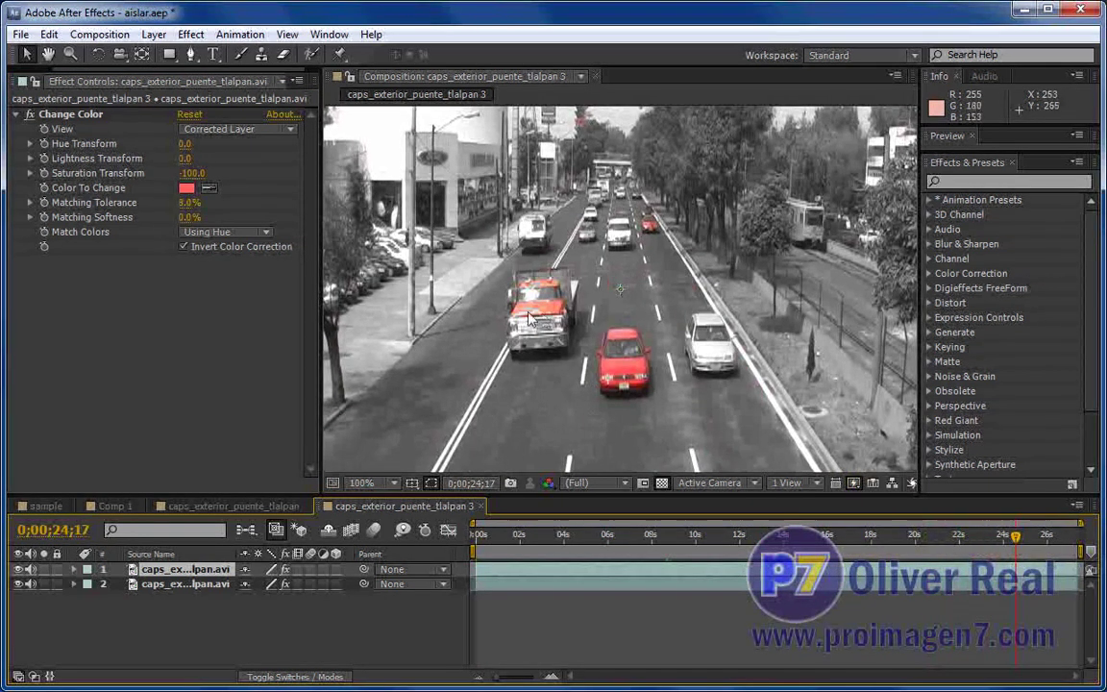
{"action": "left_click", "coordinate": [284, 572]}
{"action": "left_click", "coordinate": [284, 572]}
{"action": "left_click", "coordinate": [285, 572]}
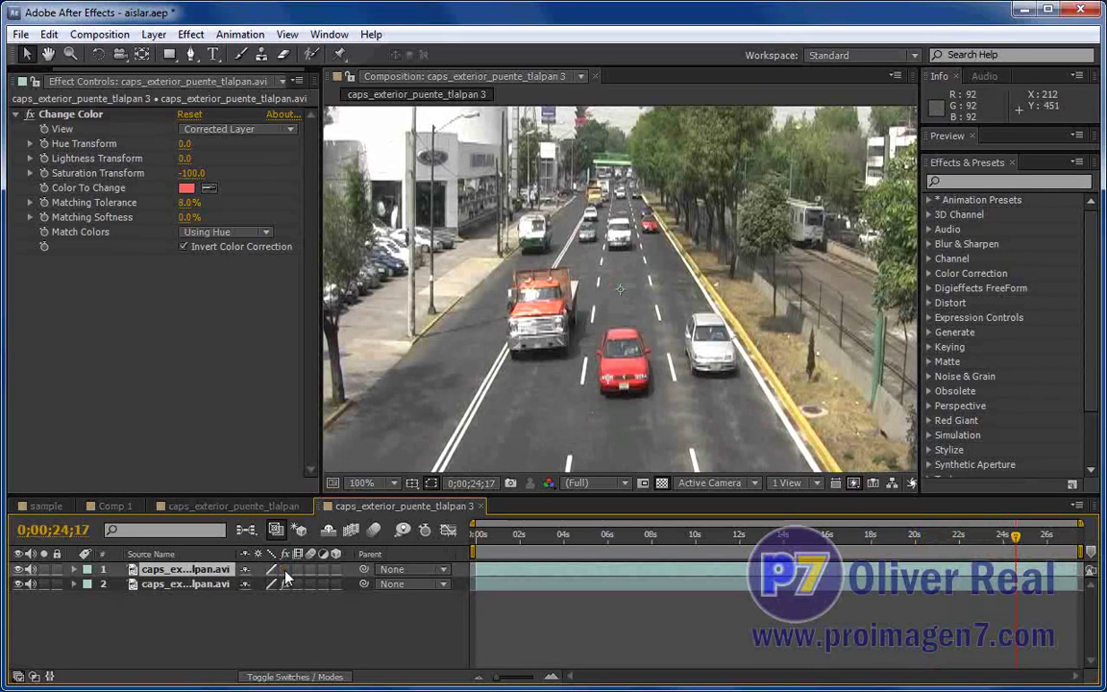
{"action": "left_click", "coordinate": [285, 571]}
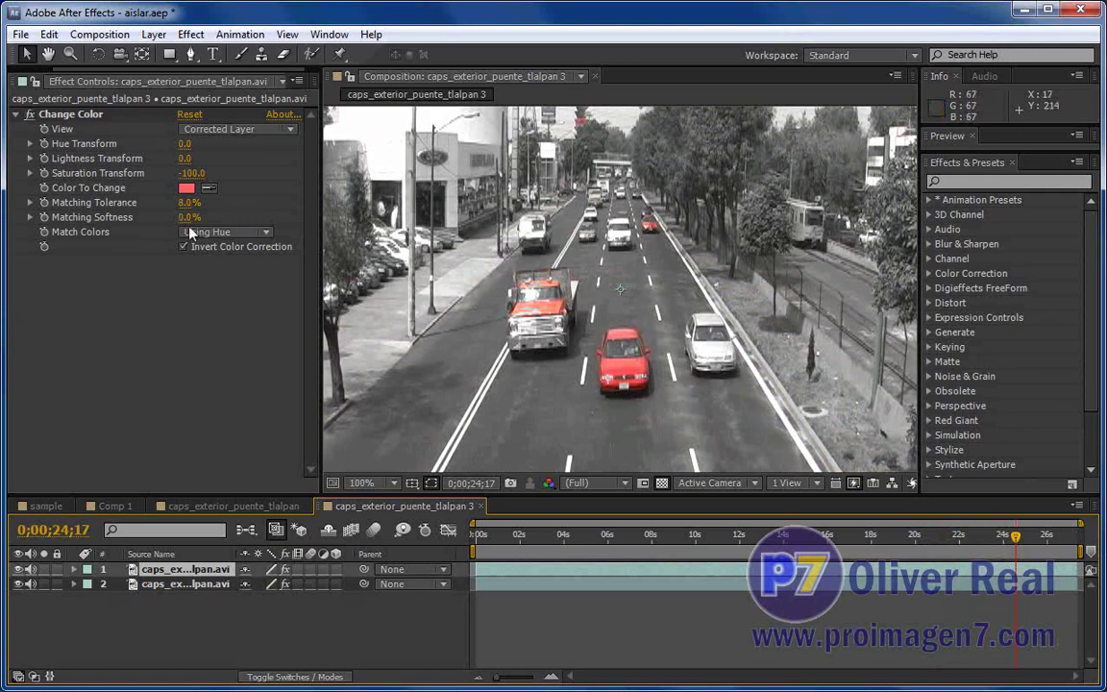
- Set Matching Softness to 1% after trying 0.5%, and Matching Tolerance to 10%
{"action": "left_click", "coordinate": [185, 219]}
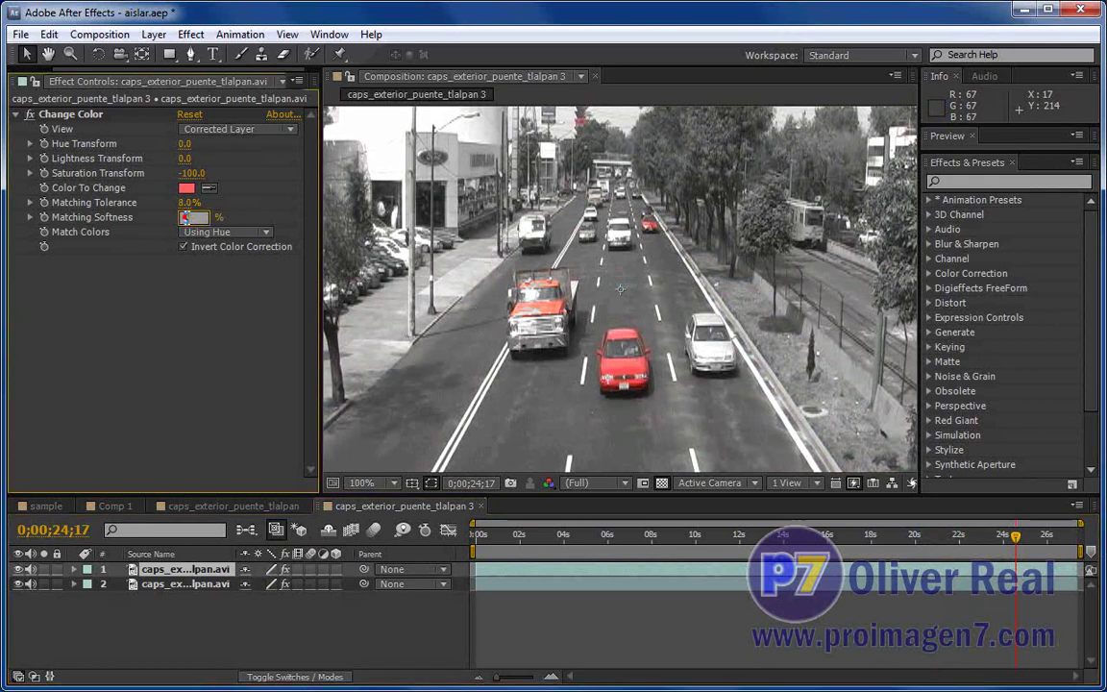
{"action": "type", "text": "0.5"}
{"action": "left_click", "coordinate": [205, 304]}
{"action": "left_click", "coordinate": [188, 217]}
{"action": "type", "text": "1"}
{"action": "left_click", "coordinate": [179, 275]}
{"action": "type", "text": "10"}
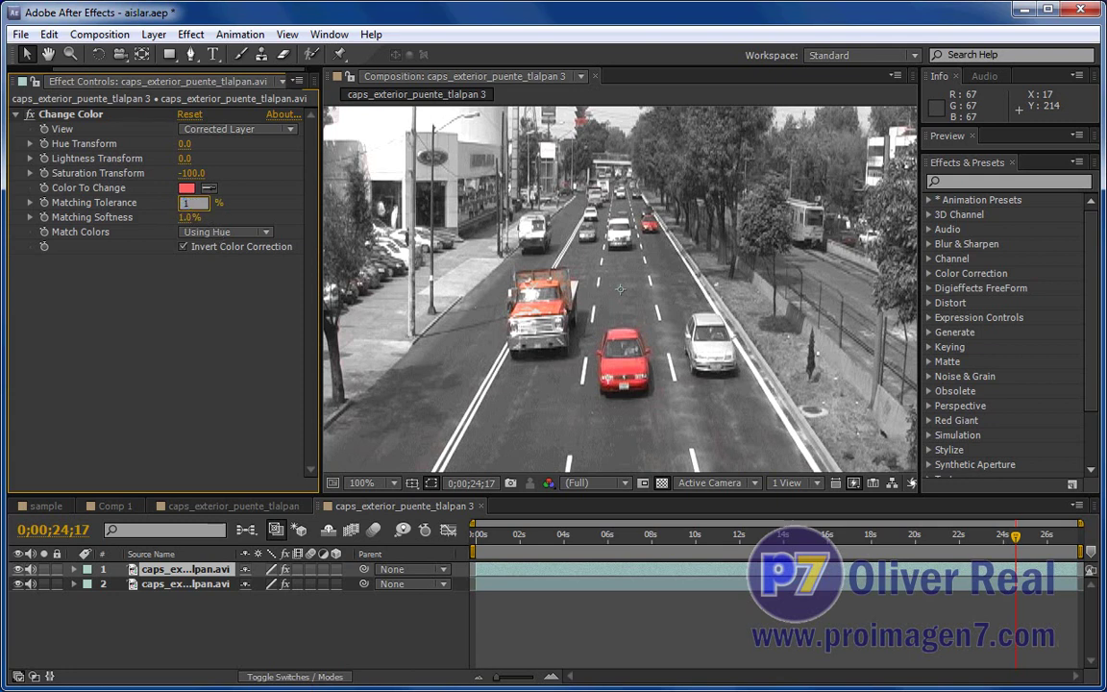
{"action": "left_click", "coordinate": [202, 310]}
- Toggle the red-isolation effect off and on and check a later frame
{"action": "left_click", "coordinate": [286, 568]}
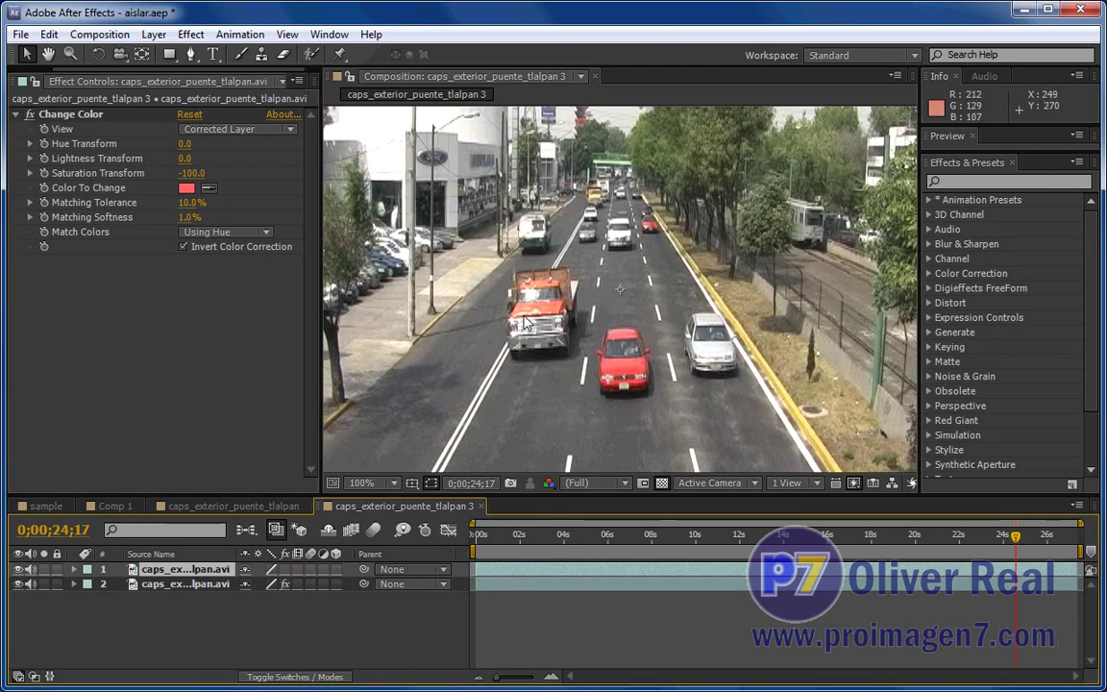
{"action": "left_click", "coordinate": [285, 569]}
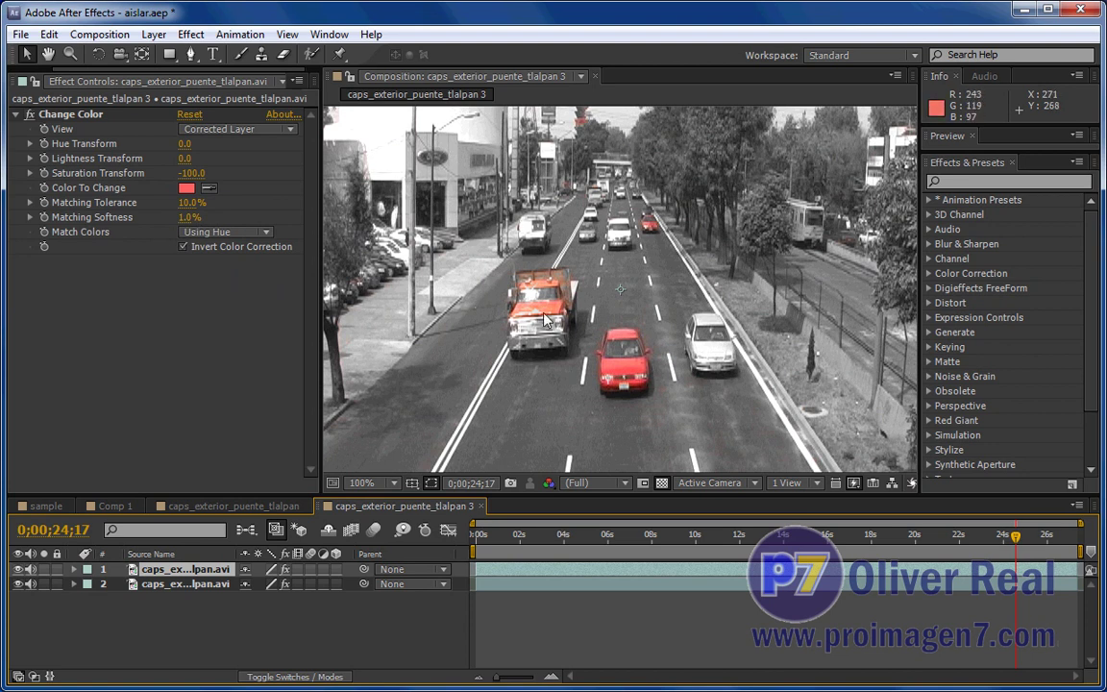
{"action": "mouse_move", "coordinate": [1016, 535]}
{"action": "left_mouse_down"}
{"action": "mouse_move", "coordinate": [1046, 543]}
{"action": "mouse_move", "coordinate": [543, 544]}
{"action": "left_mouse_up"}
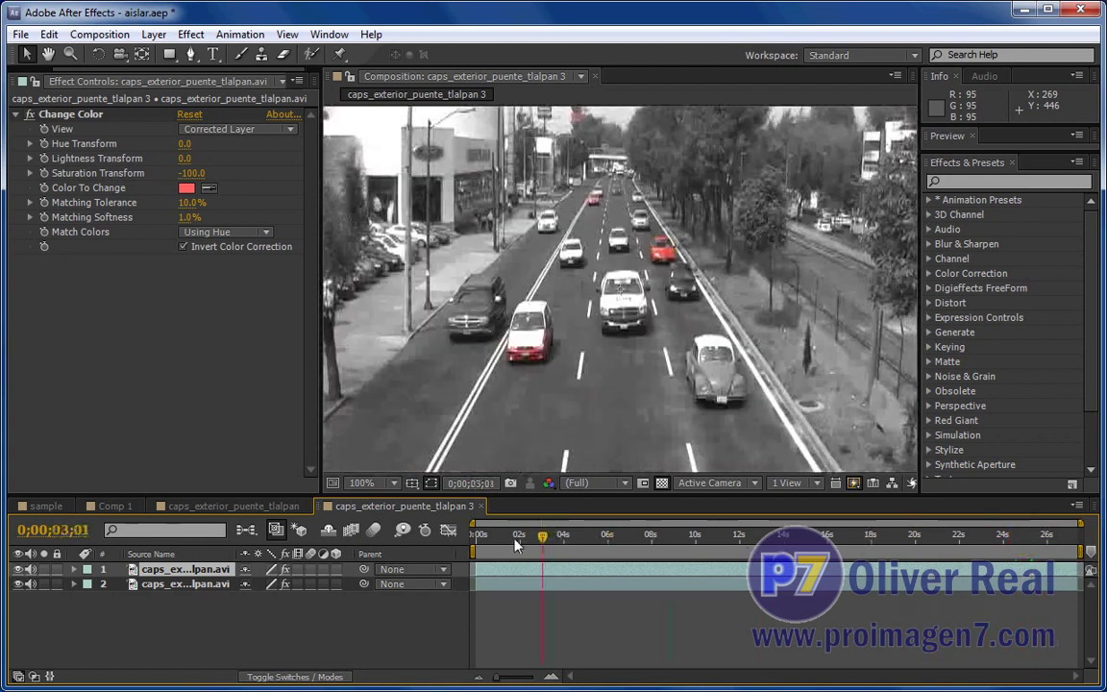
- Solo each footage layer to compare, then set the top layer's mode to Soft Light
{"action": "left_click", "coordinate": [43, 569]}
{"action": "left_click", "coordinate": [43, 584], "text": "alt"}
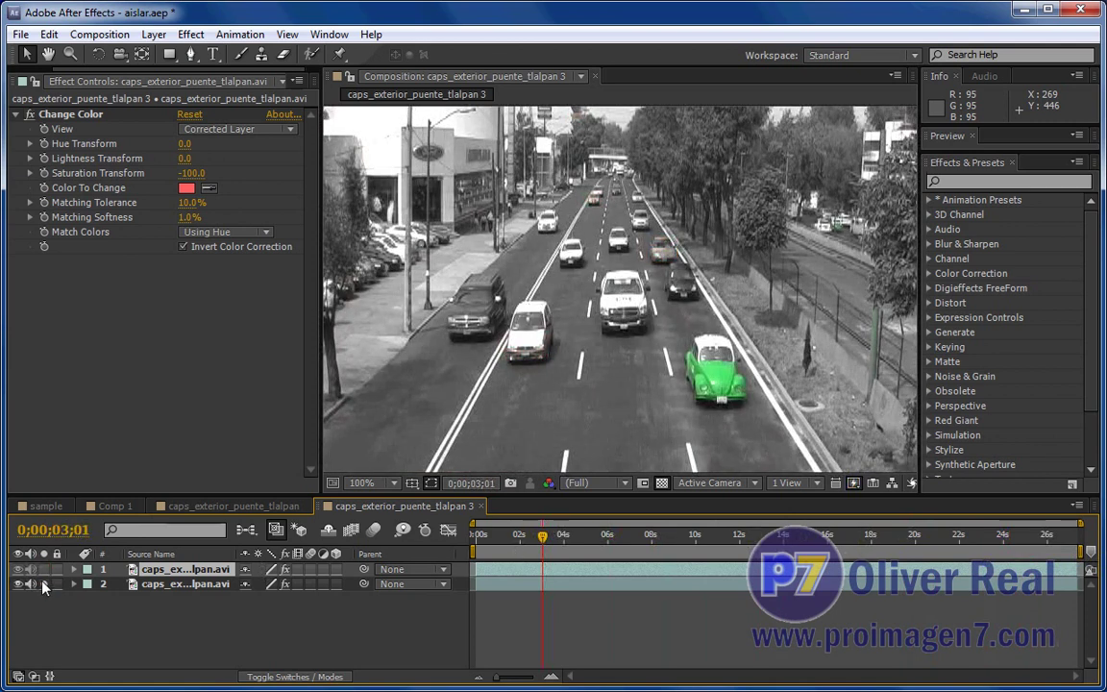
{"action": "left_click", "coordinate": [44, 583]}
{"action": "left_click", "coordinate": [268, 677]}
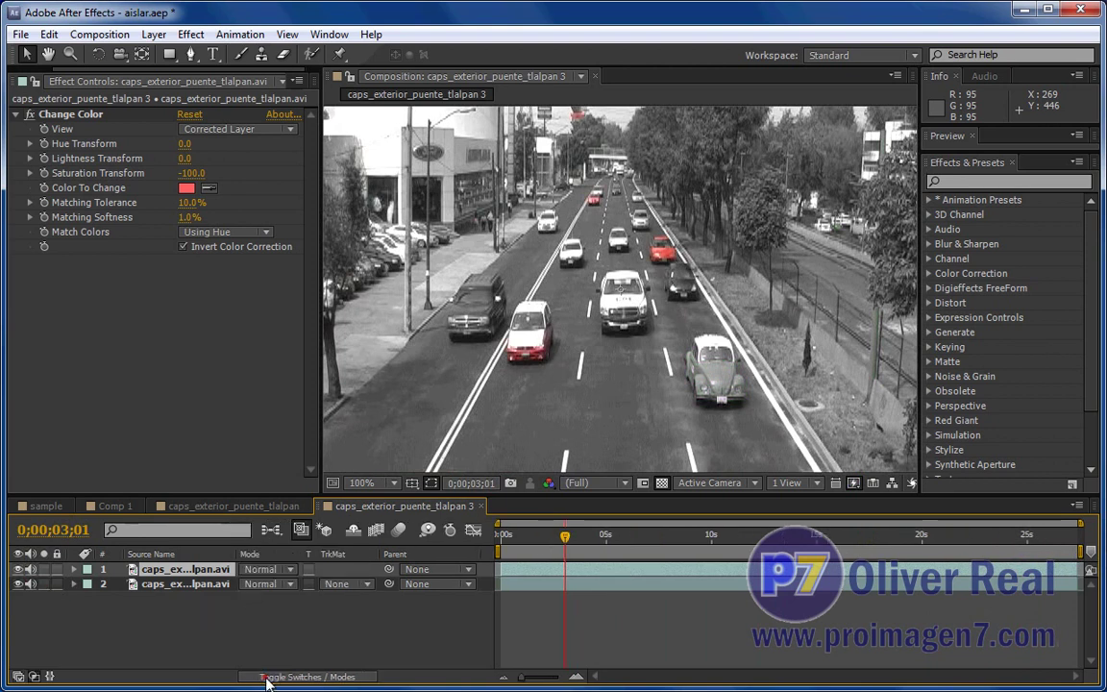
{"action": "left_click", "coordinate": [297, 573]}
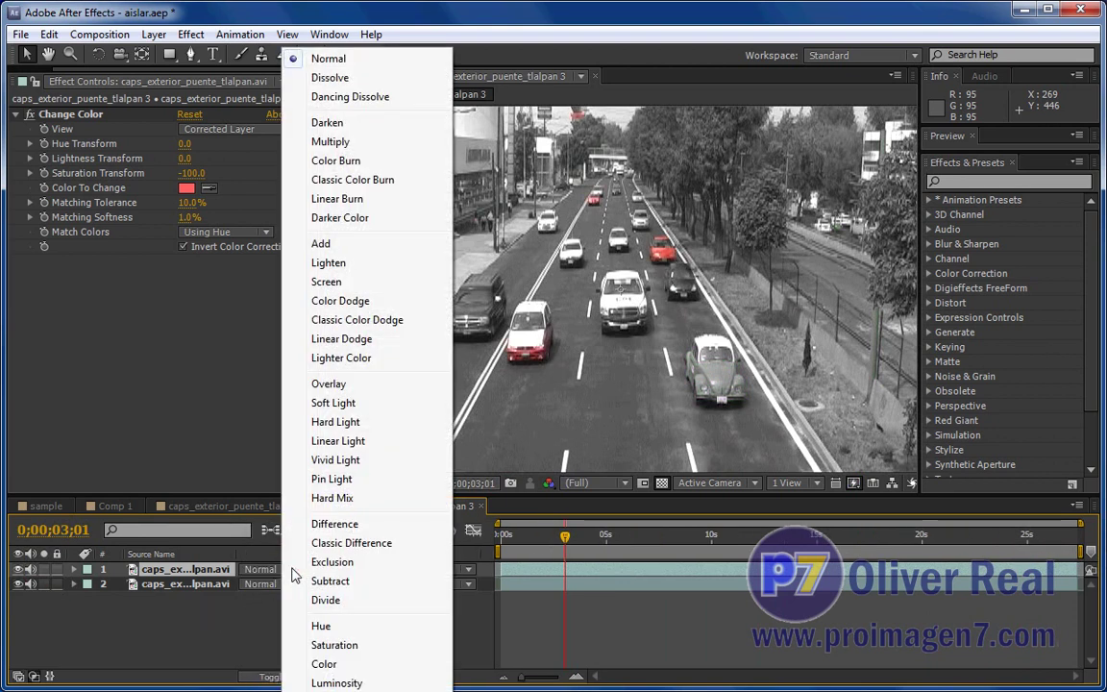
{"action": "left_click", "coordinate": [327, 402]}
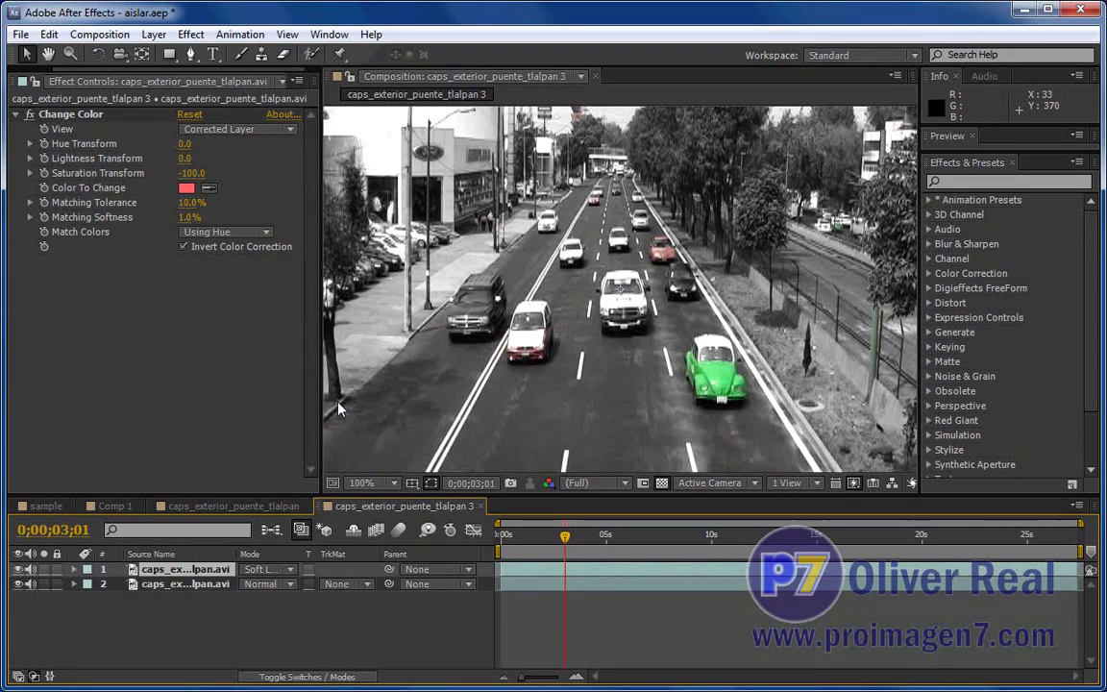
- Settle the top layer on Overlay after comparing with Soft Light, then switch to Comp 1
{"action": "left_click", "coordinate": [288, 570]}
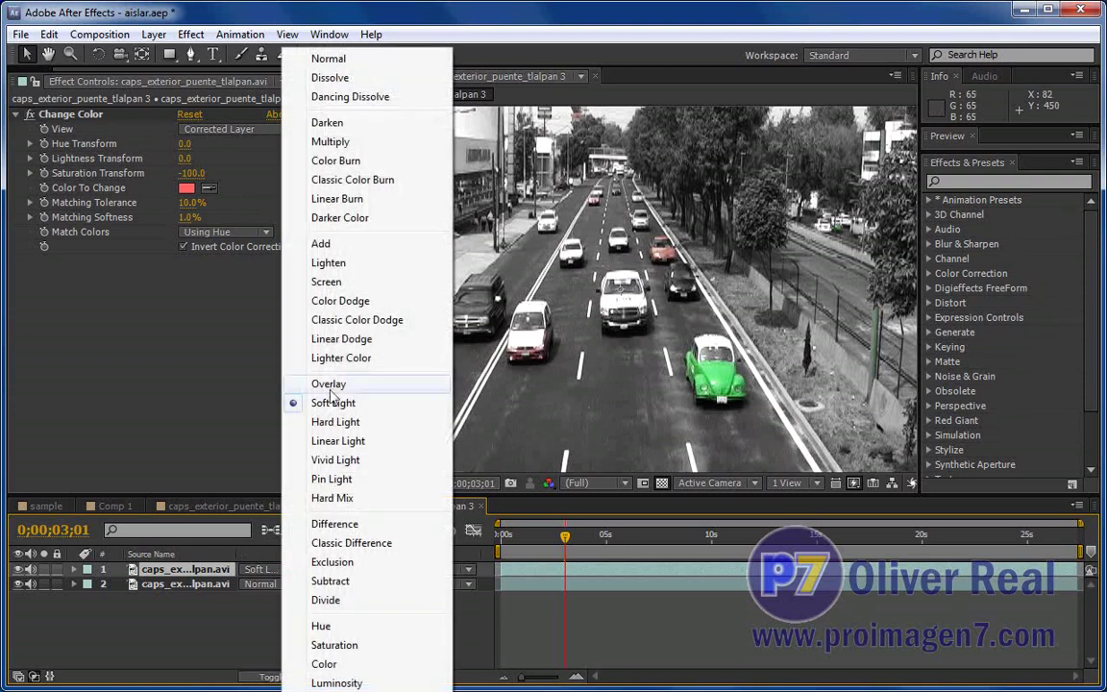
{"action": "left_click", "coordinate": [327, 384]}
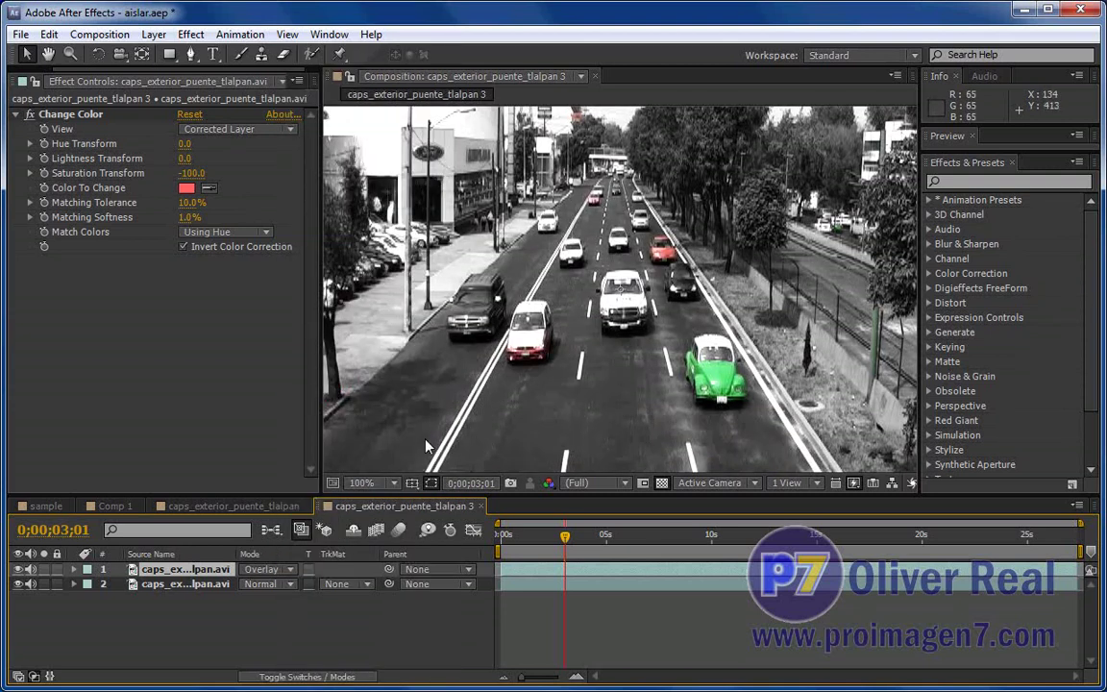
{"action": "left_click", "coordinate": [288, 569]}
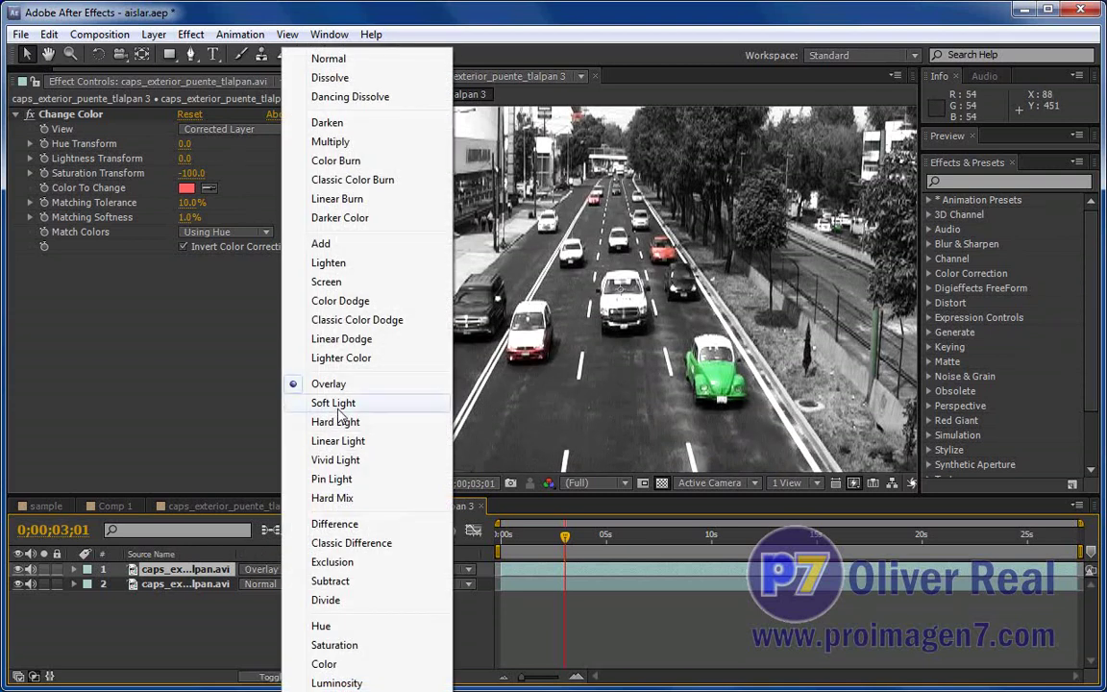
{"action": "left_click", "coordinate": [334, 403]}
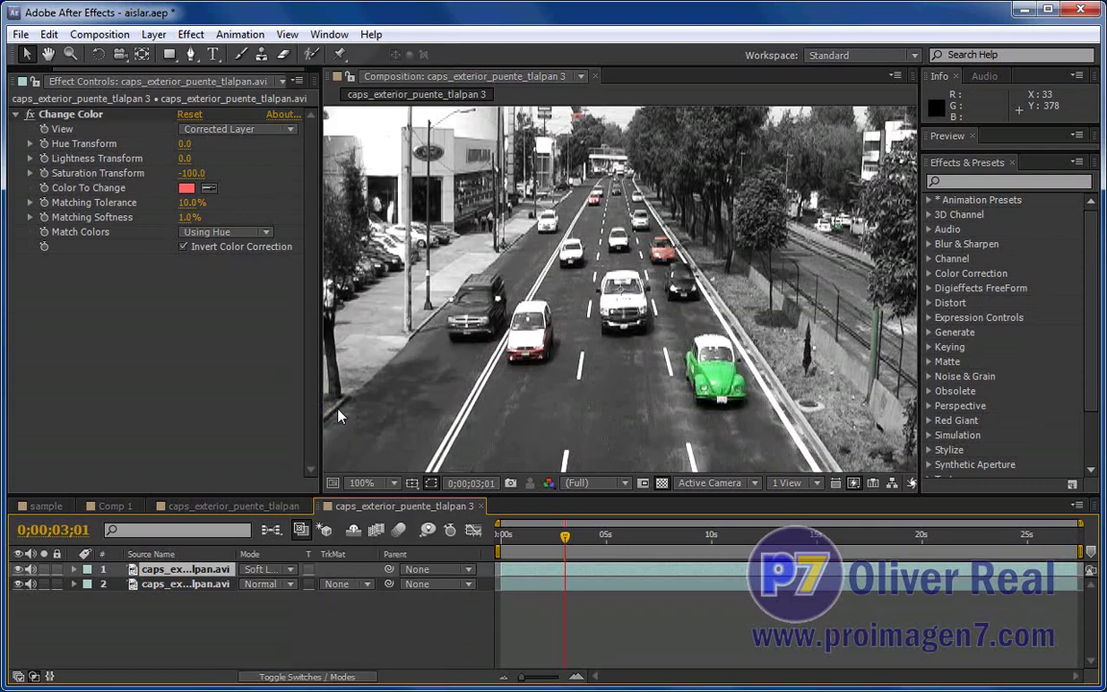
{"action": "left_click_drag", "start_coordinate": [565, 535], "coordinate": [513, 537]}
{"action": "left_click", "coordinate": [270, 569]}
{"action": "left_click", "coordinate": [328, 383]}
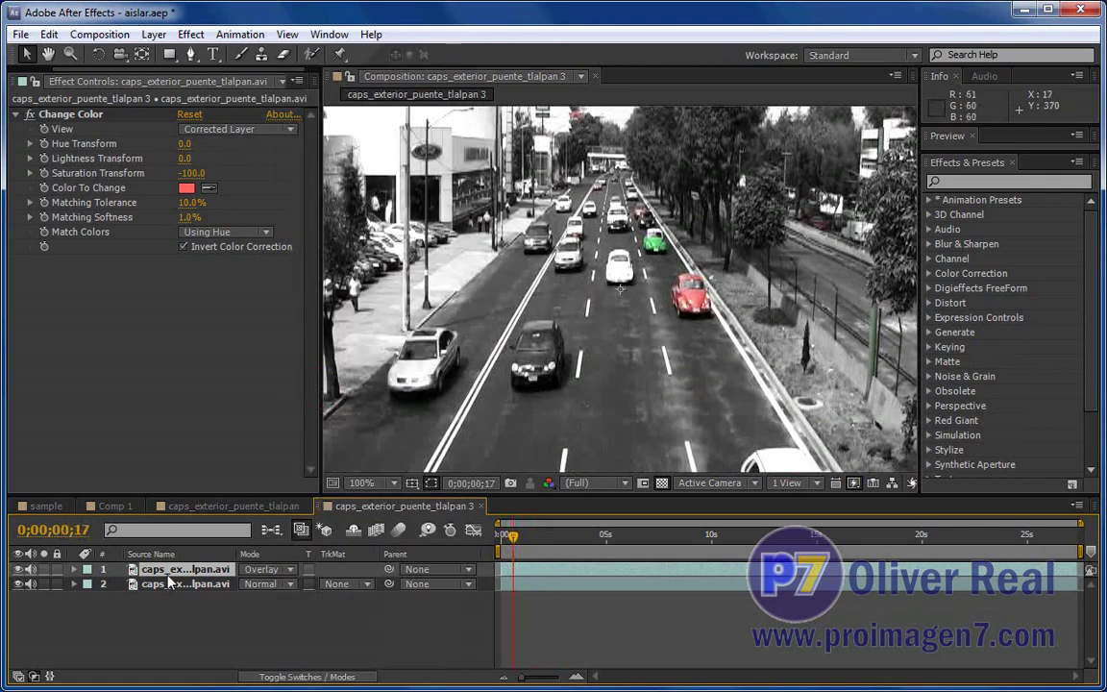
{"action": "left_click", "coordinate": [114, 506]}
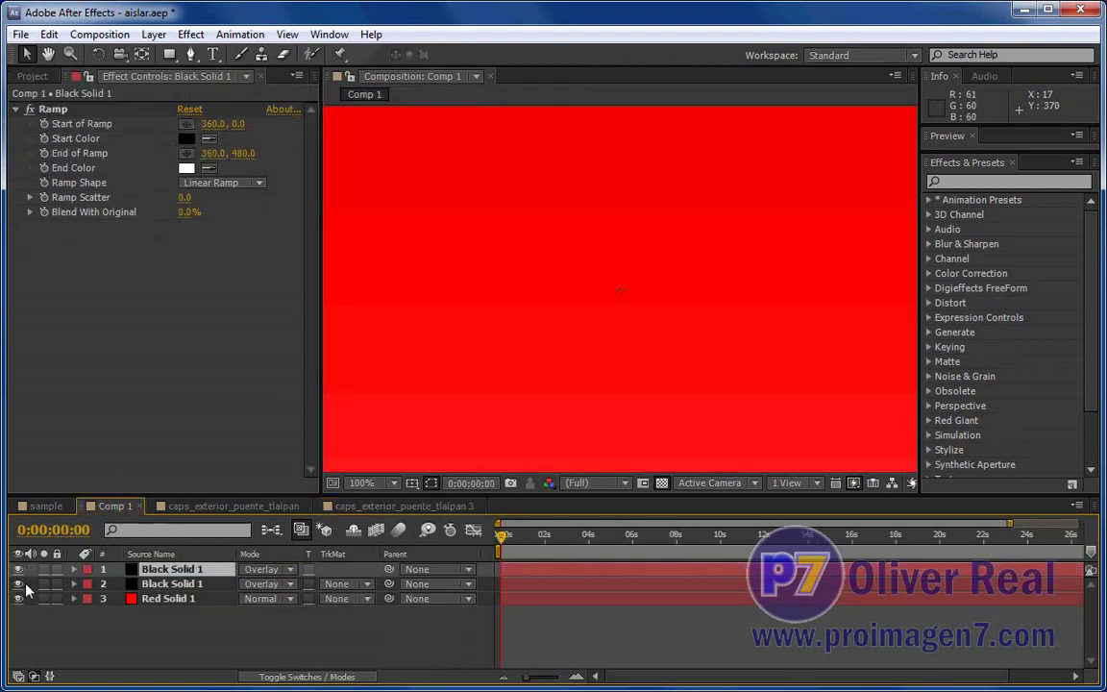
- Set Black Solid 1's mode to Normal and return to the caps_exterior_puente_tlalpan 3 comp
{"action": "left_click", "coordinate": [291, 570]}
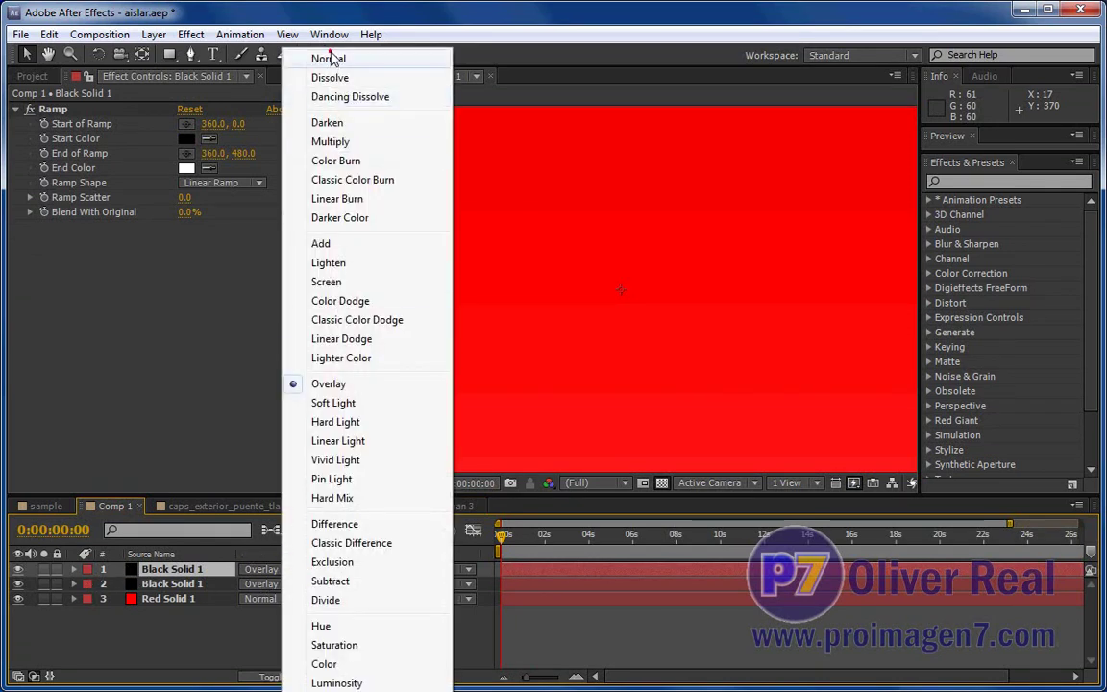
{"action": "left_click", "coordinate": [317, 55]}
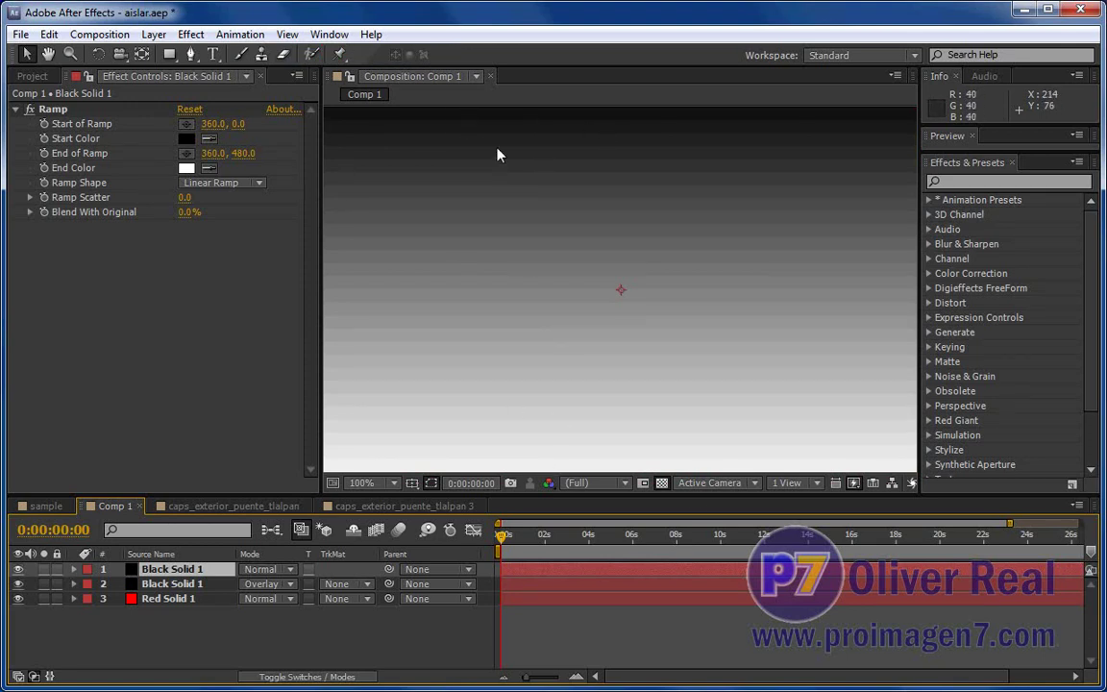
{"action": "left_click", "coordinate": [346, 506]}
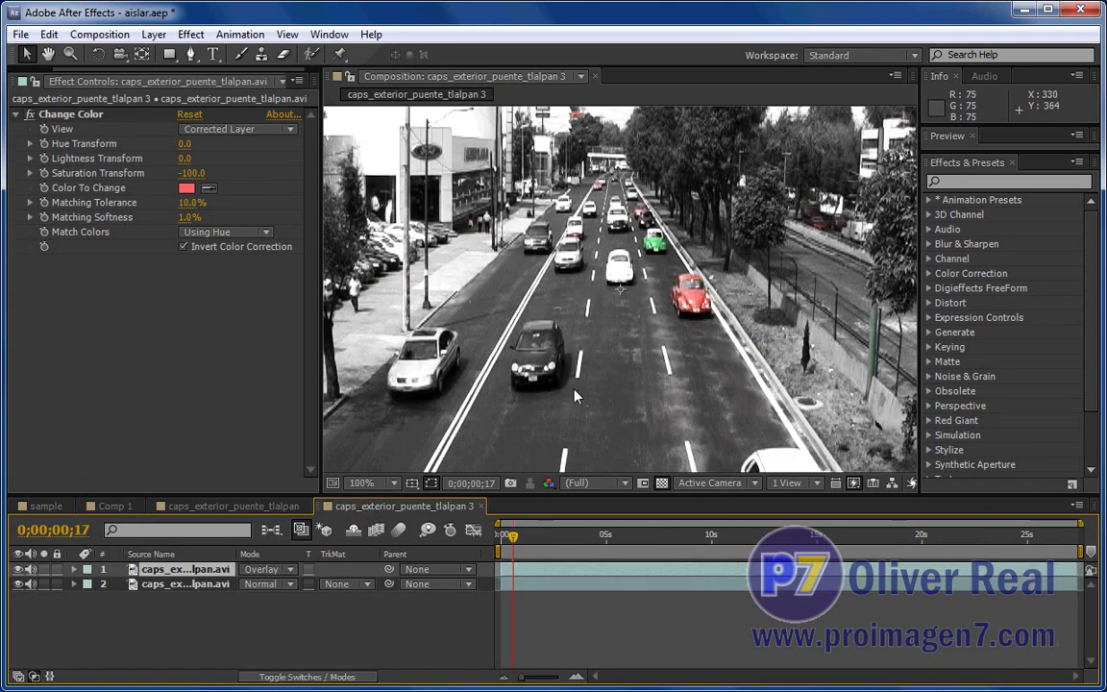
{"action": "left_click", "coordinate": [288, 569]}
{"action": "left_click", "coordinate": [332, 52]}
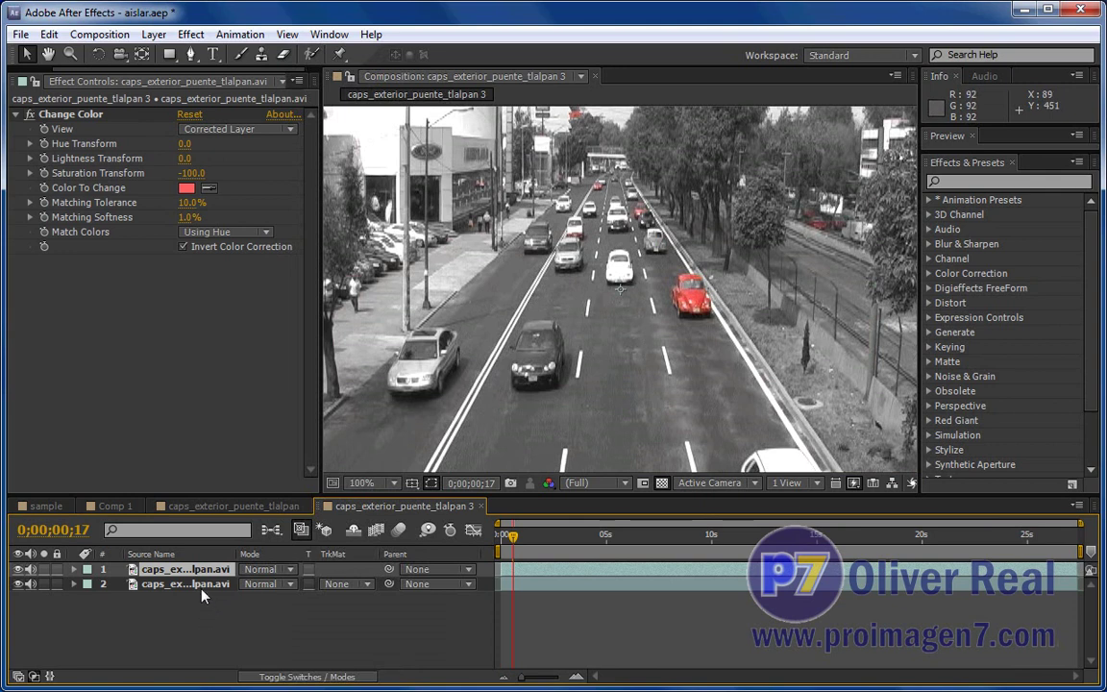
{"action": "left_click", "coordinate": [283, 571]}
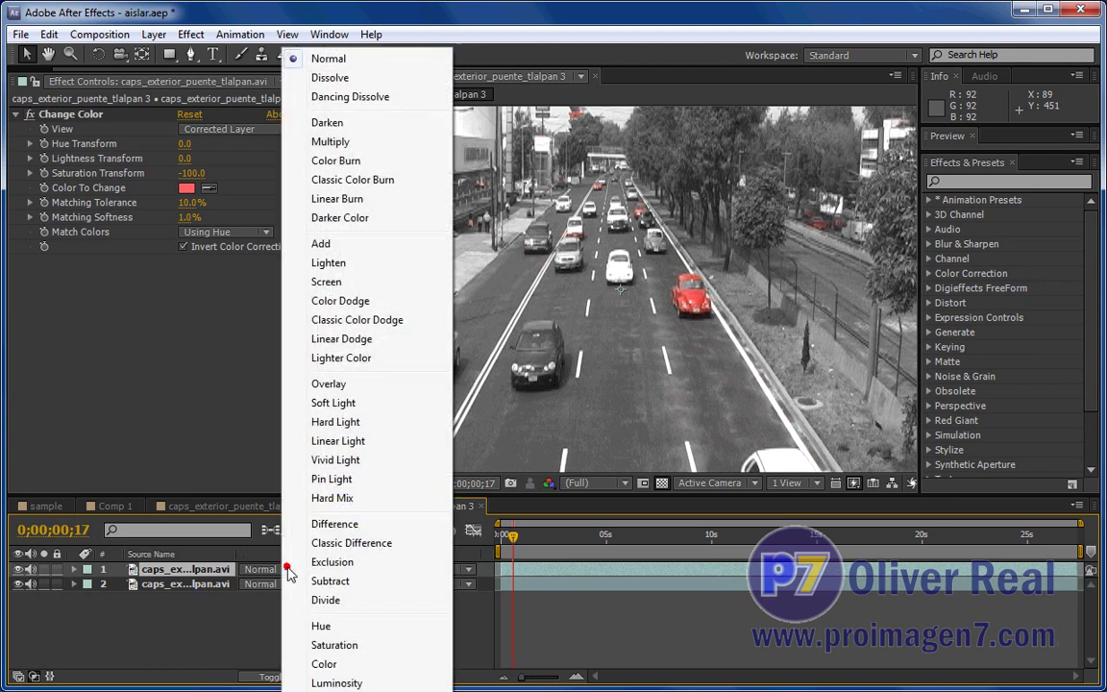
{"action": "left_click", "coordinate": [331, 384]}
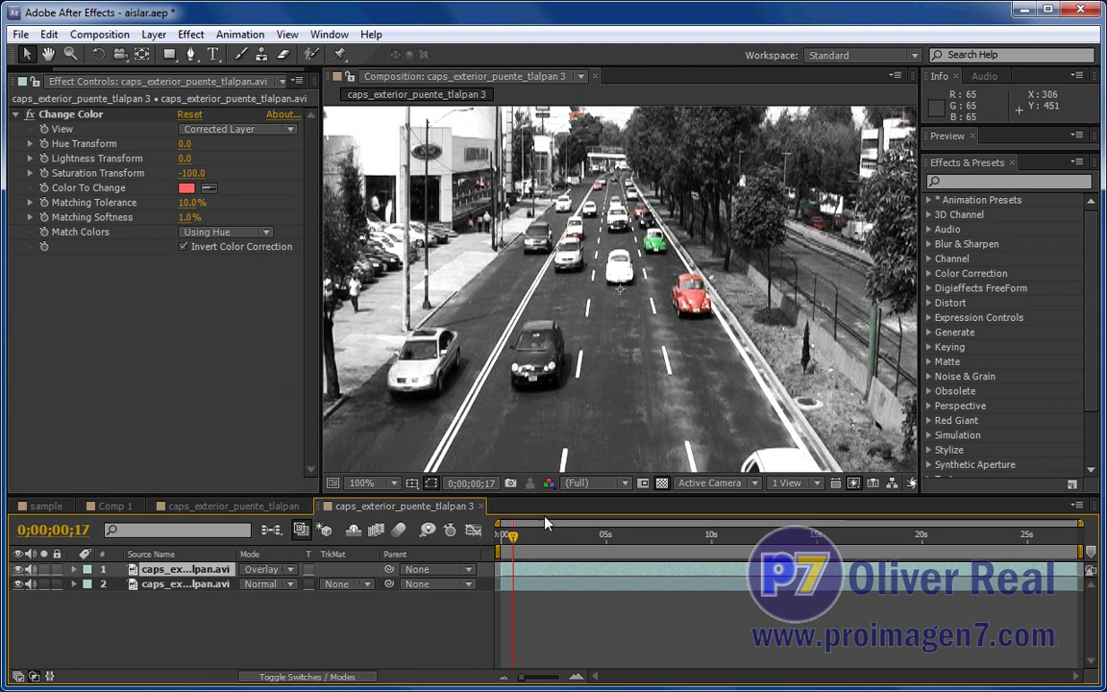
{"action": "left_click_drag", "start_coordinate": [516, 537], "coordinate": [532, 537]}
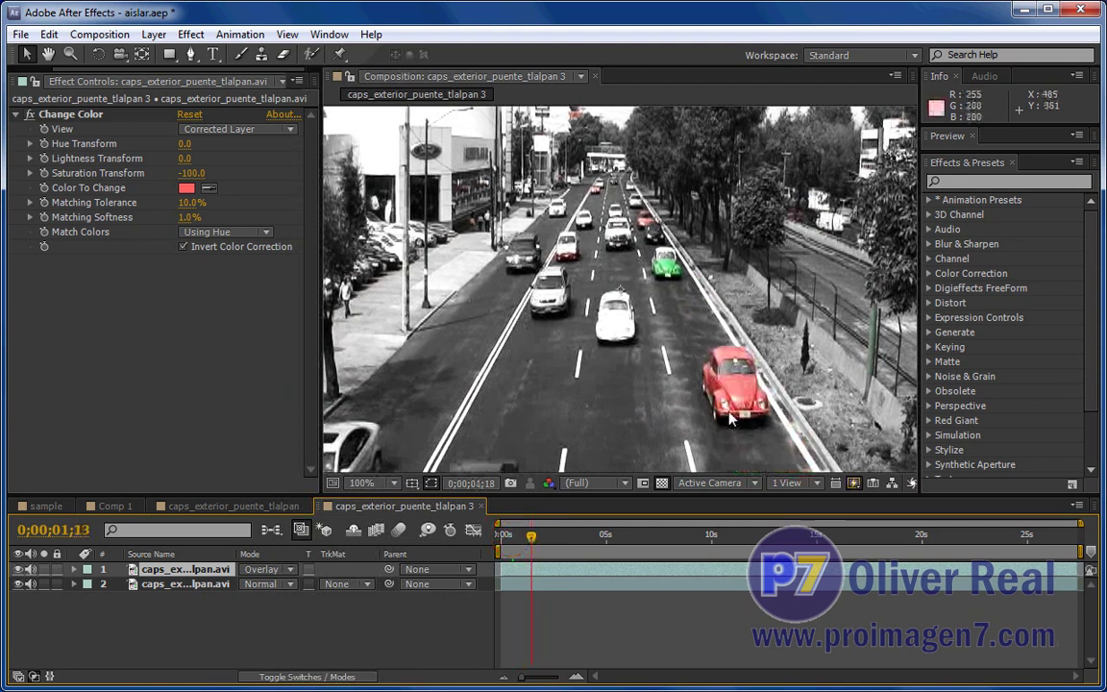
{"action": "mouse_move", "coordinate": [532, 537]}
{"action": "left_mouse_down"}
{"action": "mouse_move", "coordinate": [799, 554]}
{"action": "mouse_move", "coordinate": [553, 552]}
{"action": "mouse_move", "coordinate": [569, 540]}
{"action": "left_mouse_up"}
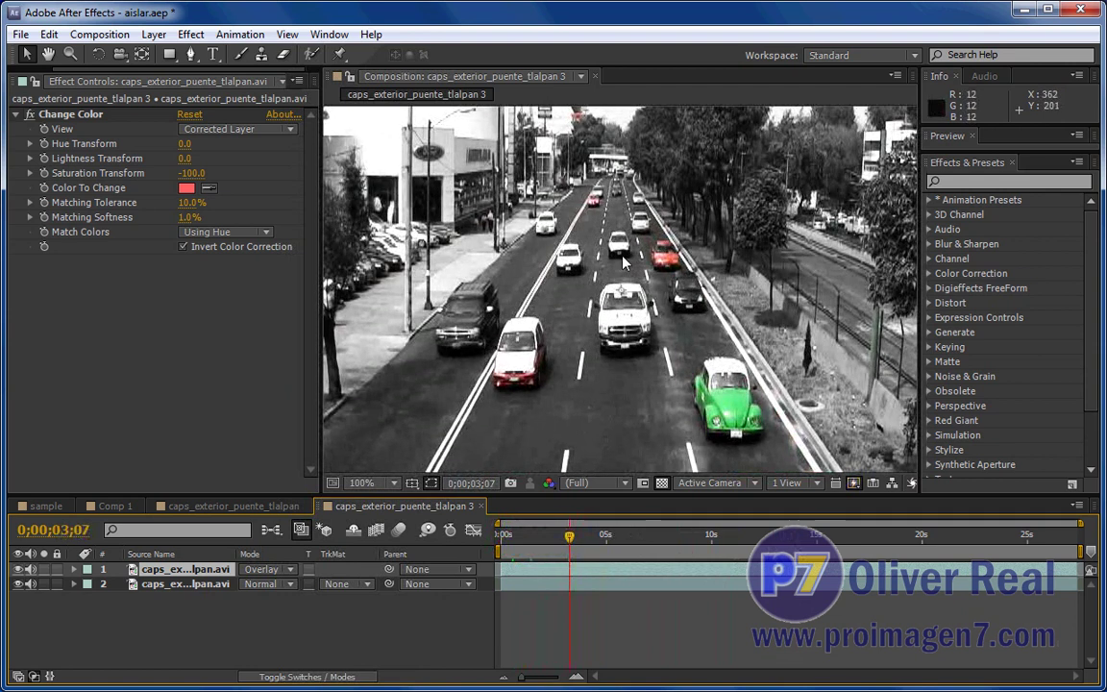
- Create Adjustment Layer 4 above the street layers via the timeline's New submenu
{"action": "right_click", "coordinate": [375, 620]}
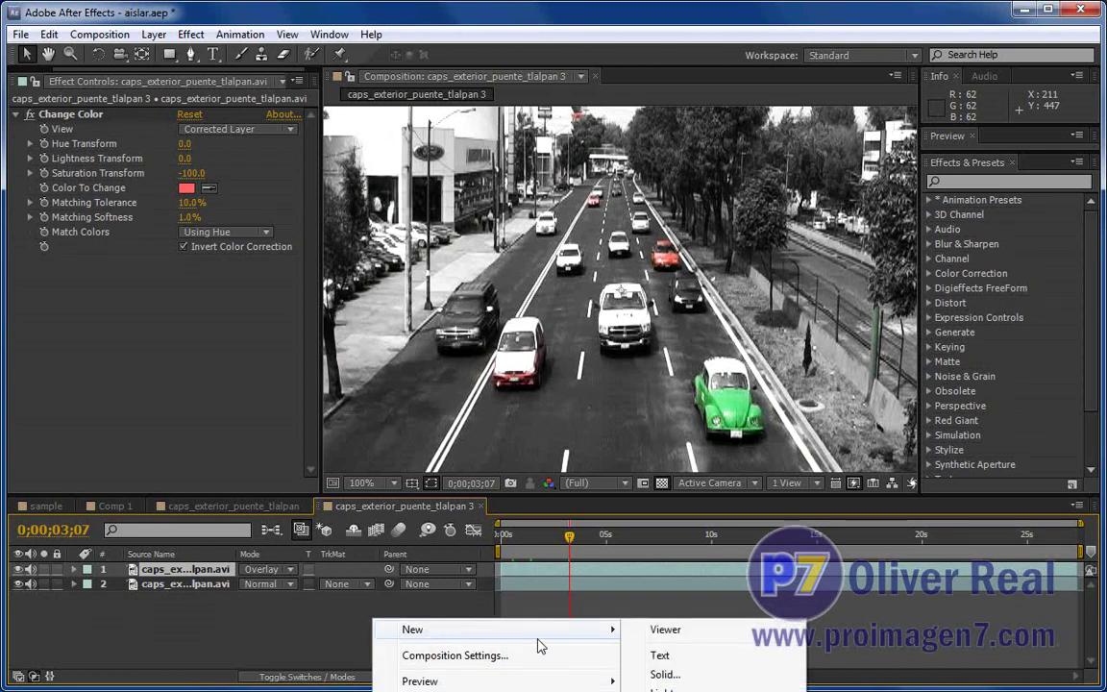
{"action": "right_click", "coordinate": [377, 597]}
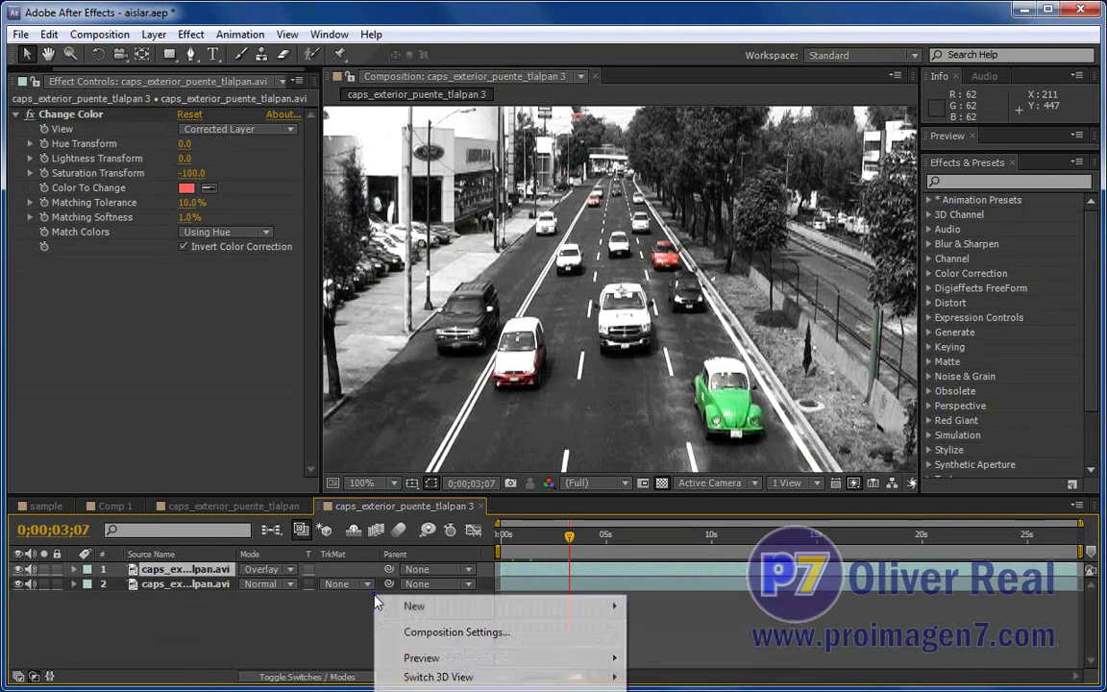
{"action": "mouse_move", "coordinate": [495, 608]}
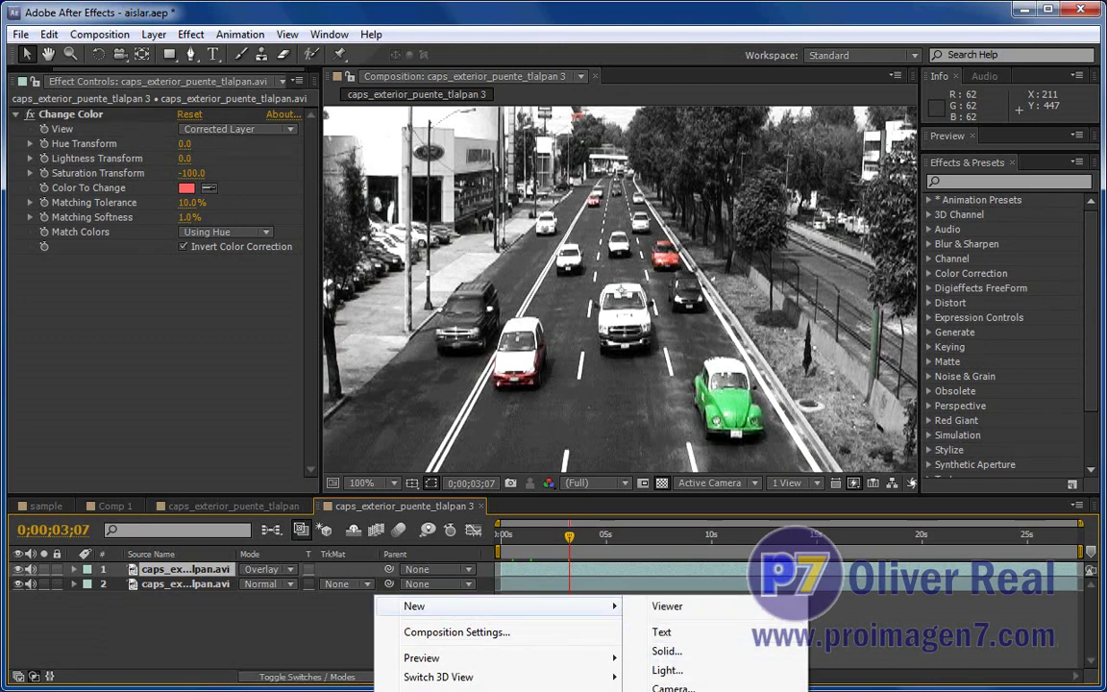
{"action": "left_click", "coordinate": [673, 690]}
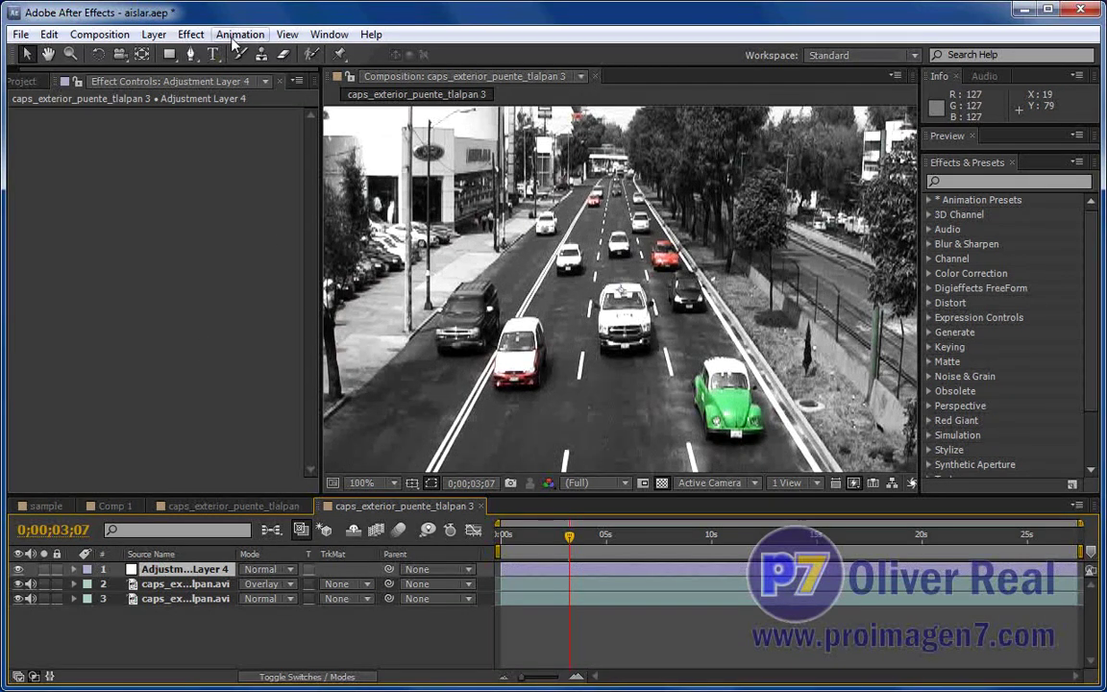
{"action": "left_click", "coordinate": [191, 34]}
{"action": "mouse_move", "coordinate": [304, 197]}
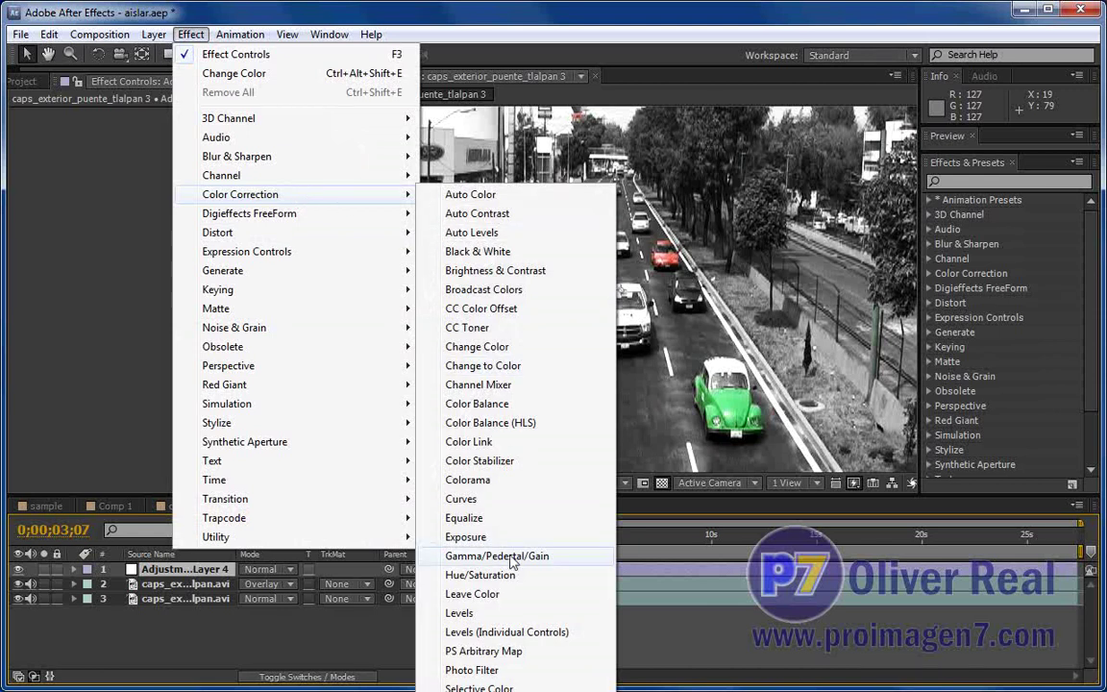
- Apply Hue/Saturation to Adjustment Layer 4, settling Master Saturation at 14 after trying 24
{"action": "left_click", "coordinate": [481, 575]}
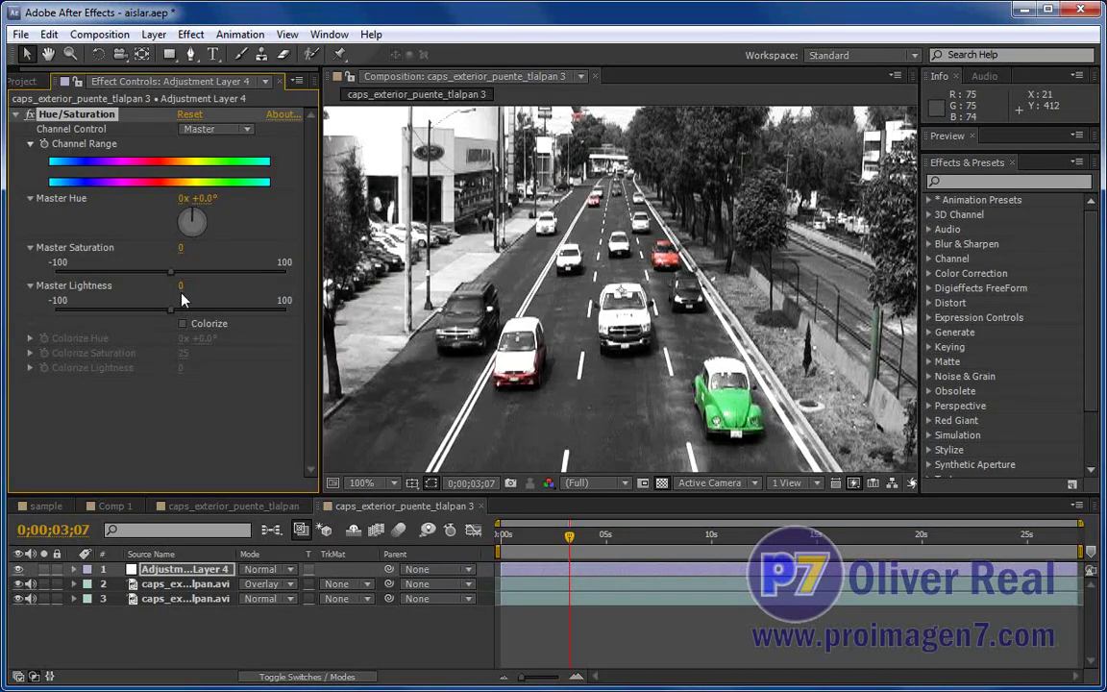
{"action": "mouse_move", "coordinate": [155, 273]}
{"action": "left_mouse_down"}
{"action": "mouse_move", "coordinate": [37, 272]}
{"action": "mouse_move", "coordinate": [214, 275]}
{"action": "left_mouse_up"}
{"action": "left_click_drag", "start_coordinate": [196, 275], "coordinate": [199, 275]}
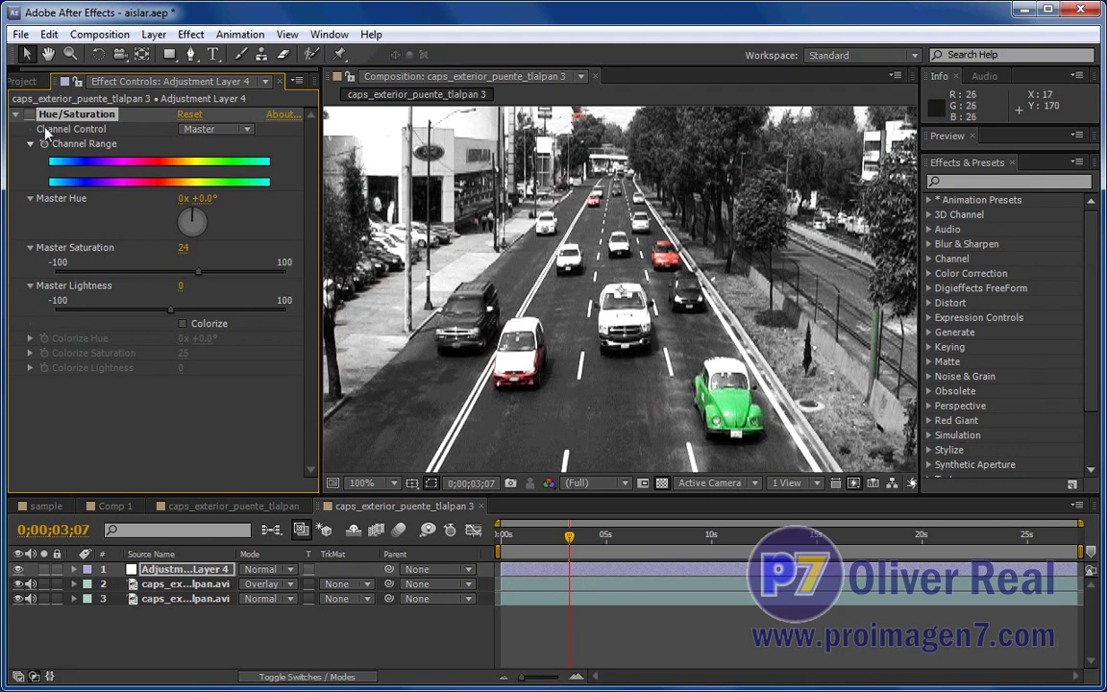
{"action": "left_click", "coordinate": [33, 115]}
{"action": "left_click_drag", "start_coordinate": [196, 273], "coordinate": [189, 273]}
{"action": "left_click", "coordinate": [190, 34]}
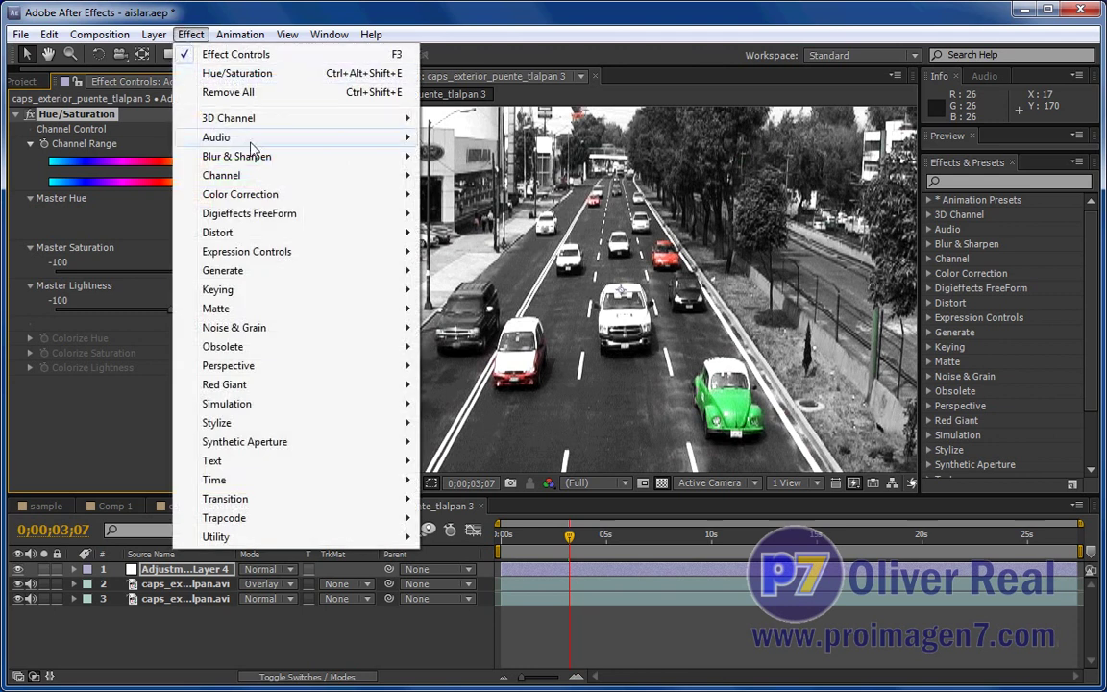
- Add Levels to the adjustment layer with Output Black raised to about 29
{"action": "mouse_move", "coordinate": [240, 192]}
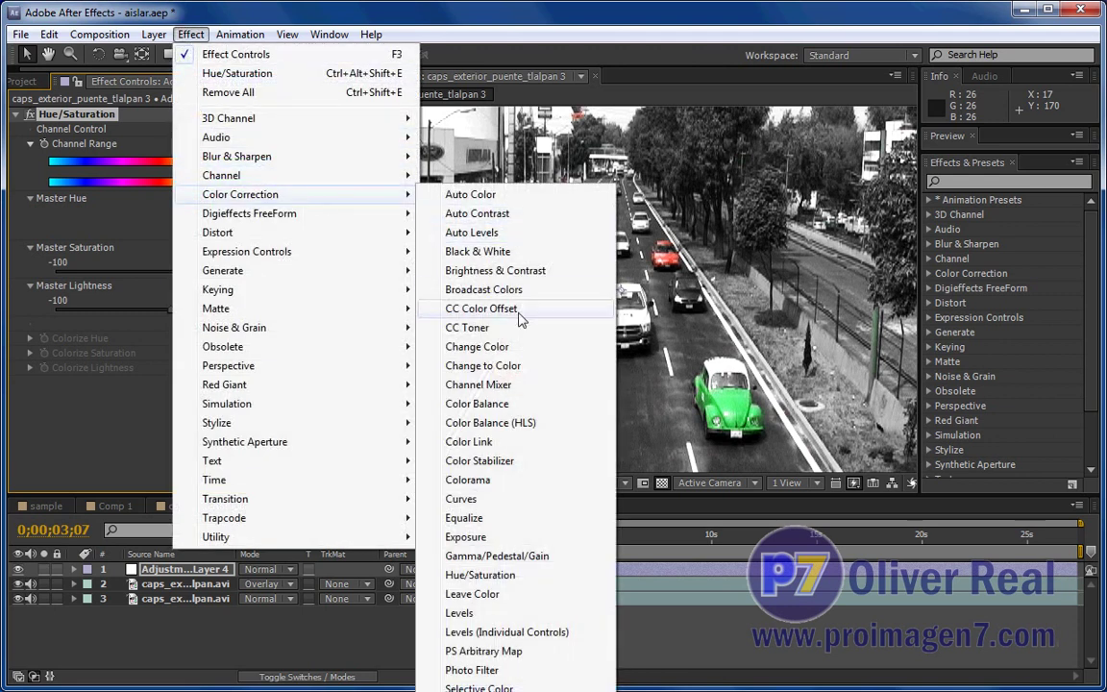
{"action": "left_click", "coordinate": [459, 613]}
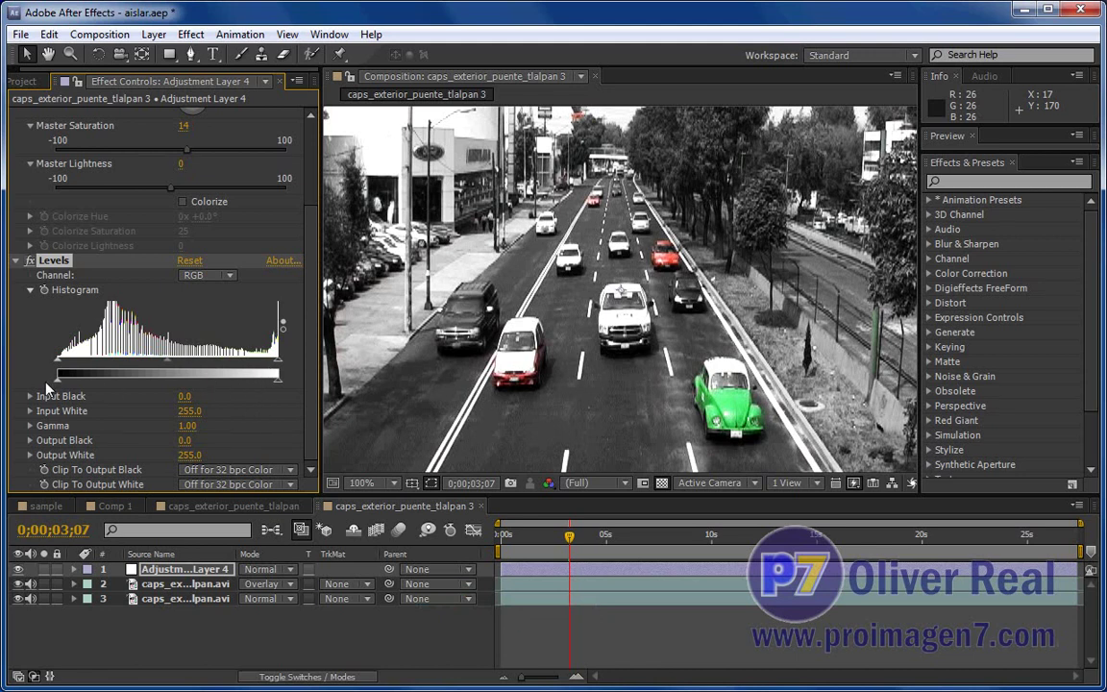
{"action": "left_click_drag", "start_coordinate": [57, 382], "coordinate": [80, 385]}
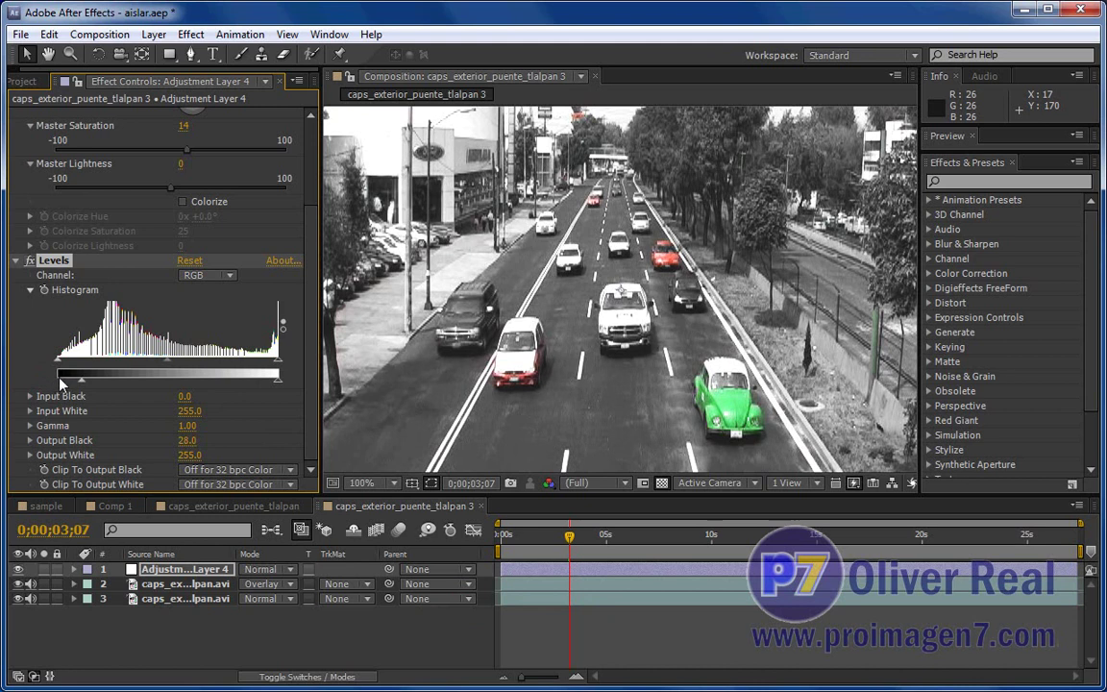
{"action": "left_click_drag", "start_coordinate": [84, 389], "coordinate": [81, 383]}
- Scrub the footage from the start through about 22 seconds and back to about 10
{"action": "key", "text": "Home"}
{"action": "left_click_drag", "start_coordinate": [504, 548], "coordinate": [810, 555]}
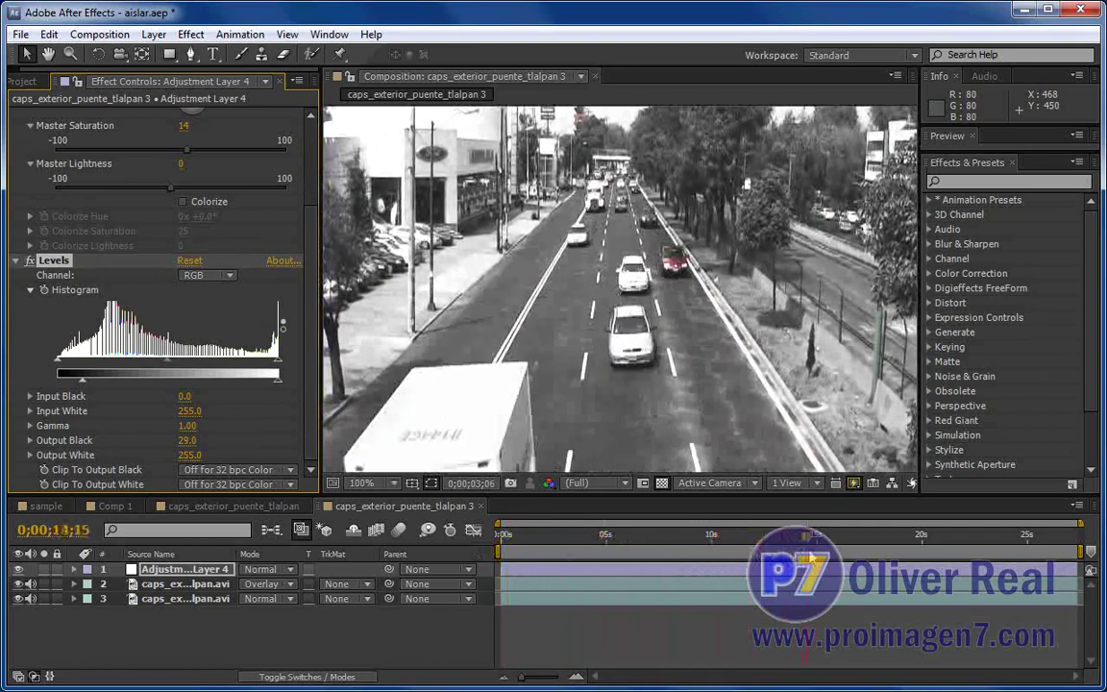
{"action": "mouse_move", "coordinate": [810, 556]}
{"action": "left_mouse_down"}
{"action": "mouse_move", "coordinate": [972, 551]}
{"action": "mouse_move", "coordinate": [986, 540]}
{"action": "left_mouse_up"}
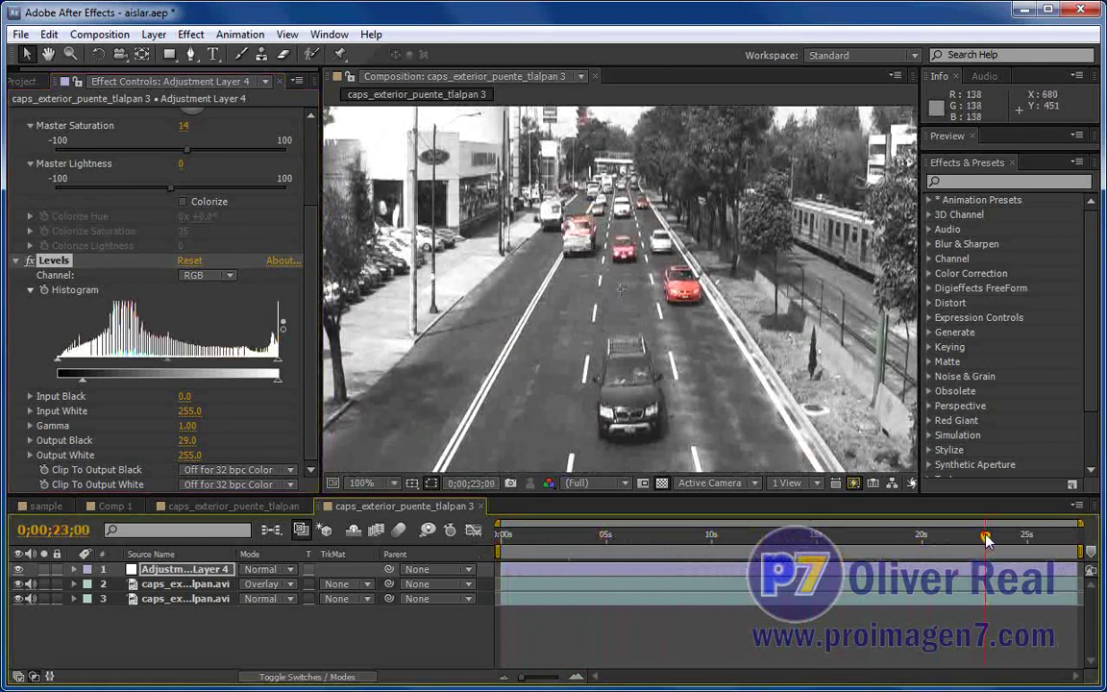
{"action": "left_click_drag", "start_coordinate": [986, 540], "coordinate": [741, 546]}
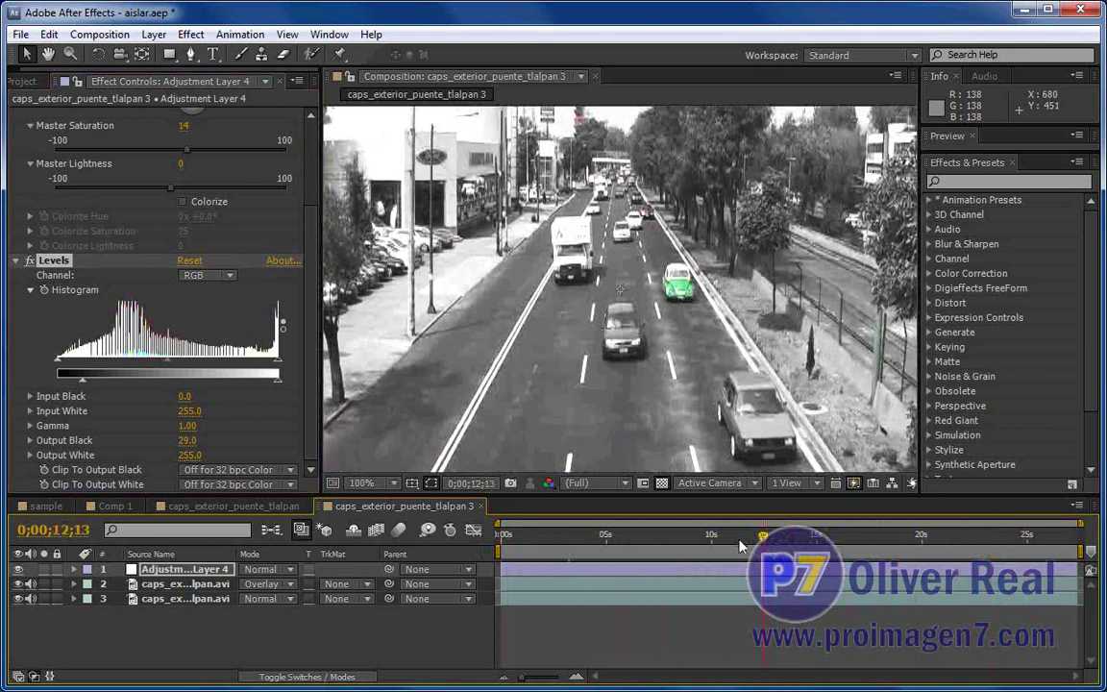
{"action": "mouse_move", "coordinate": [740, 546]}
{"action": "left_mouse_down"}
{"action": "mouse_move", "coordinate": [712, 541]}
{"action": "mouse_move", "coordinate": [786, 547]}
{"action": "left_mouse_up"}
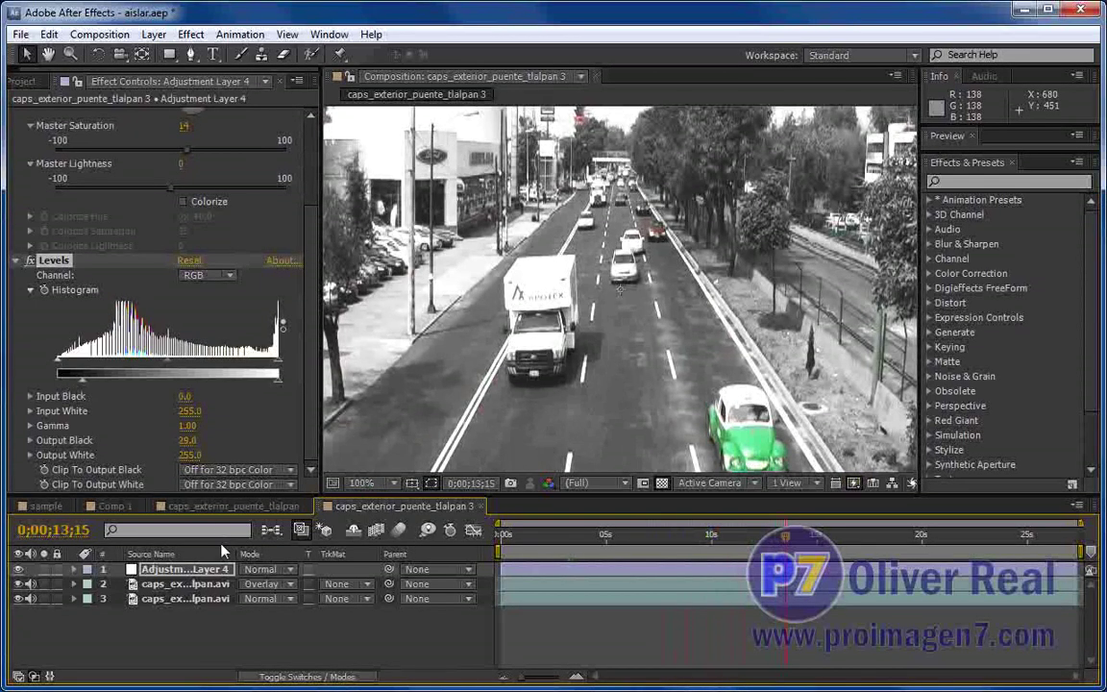
- Show layer 2's Change Color and switch Match Colors to Using RGB and back to Using Hue
{"action": "left_click", "coordinate": [197, 584]}
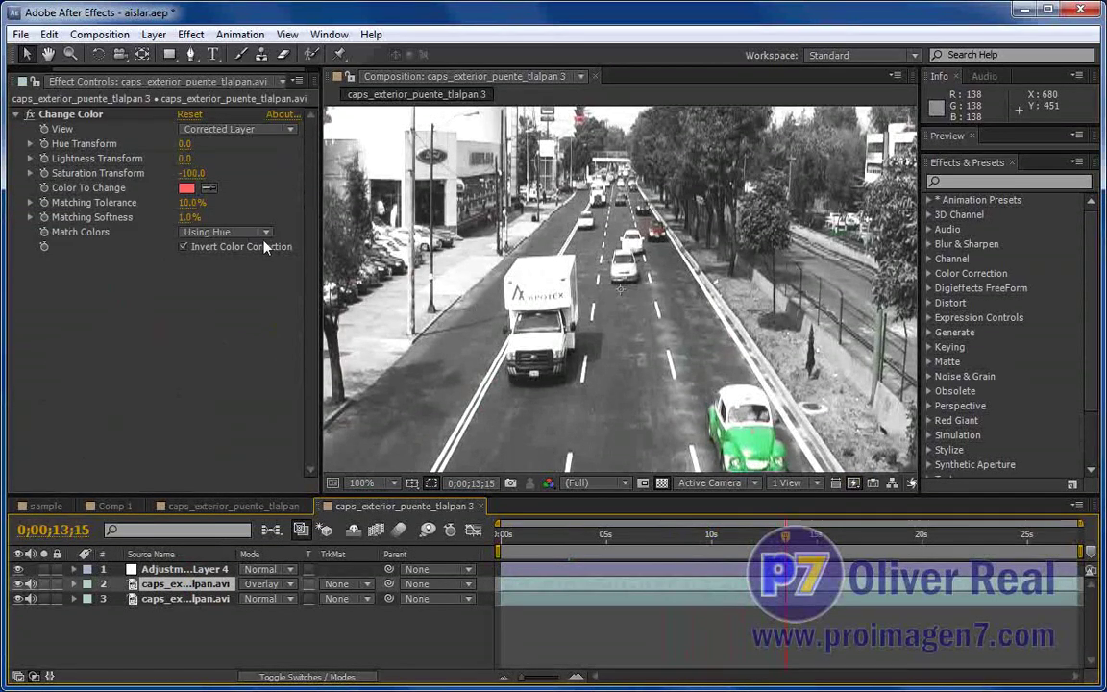
{"action": "left_click", "coordinate": [245, 233]}
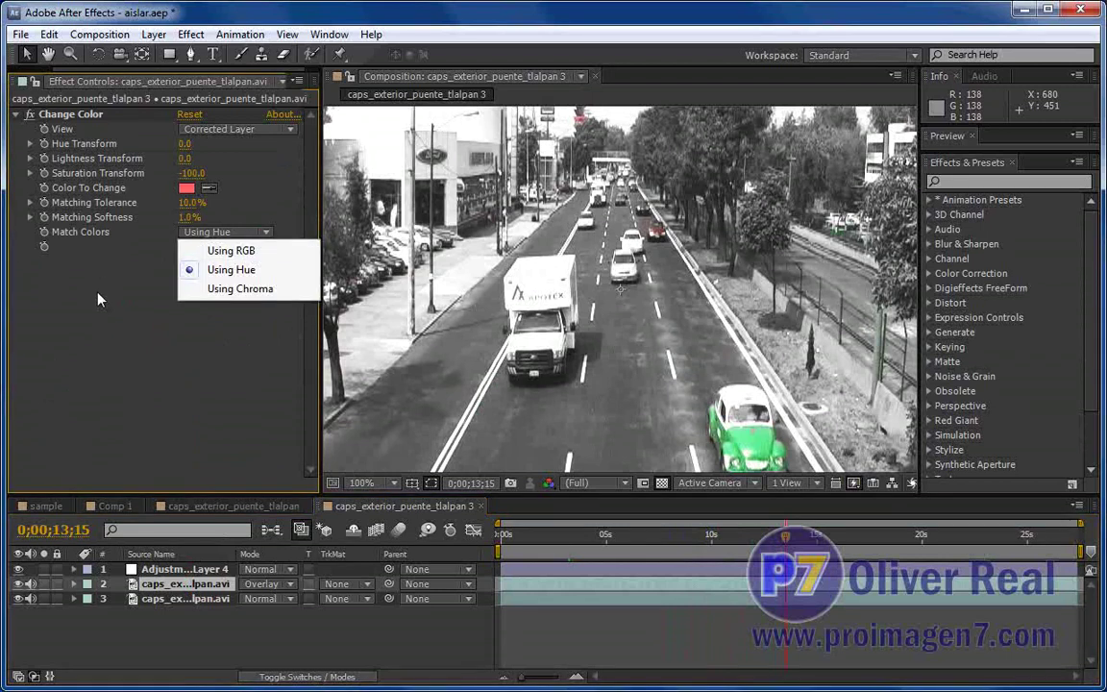
{"action": "left_click", "coordinate": [101, 303]}
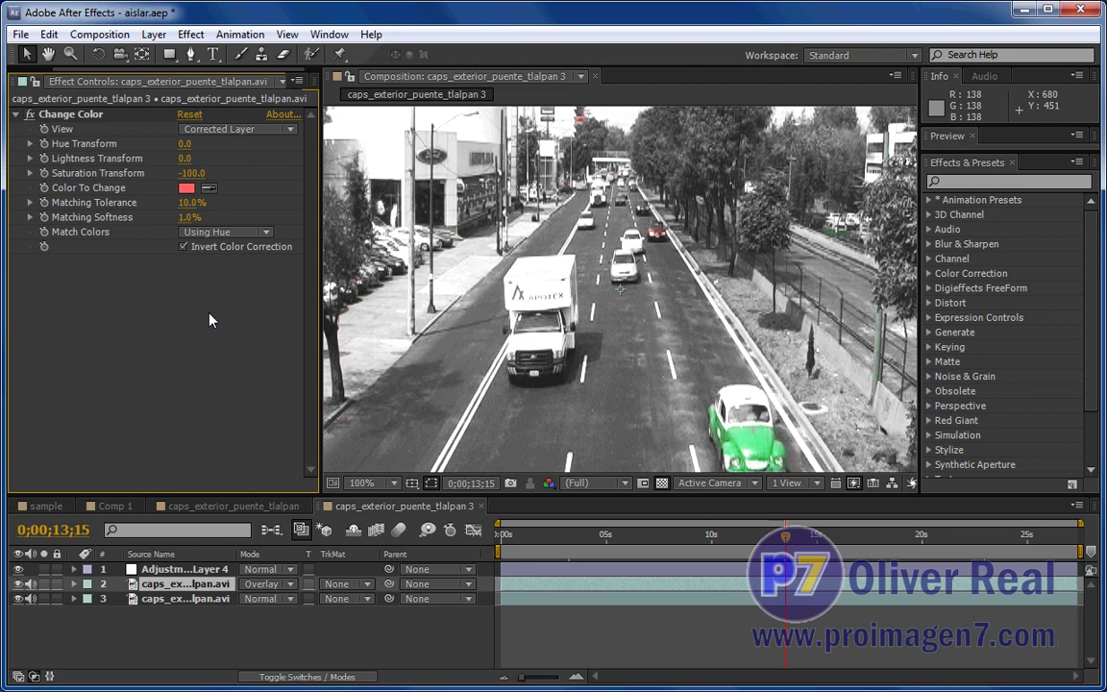
{"action": "left_click", "coordinate": [262, 235]}
{"action": "left_click", "coordinate": [256, 252]}
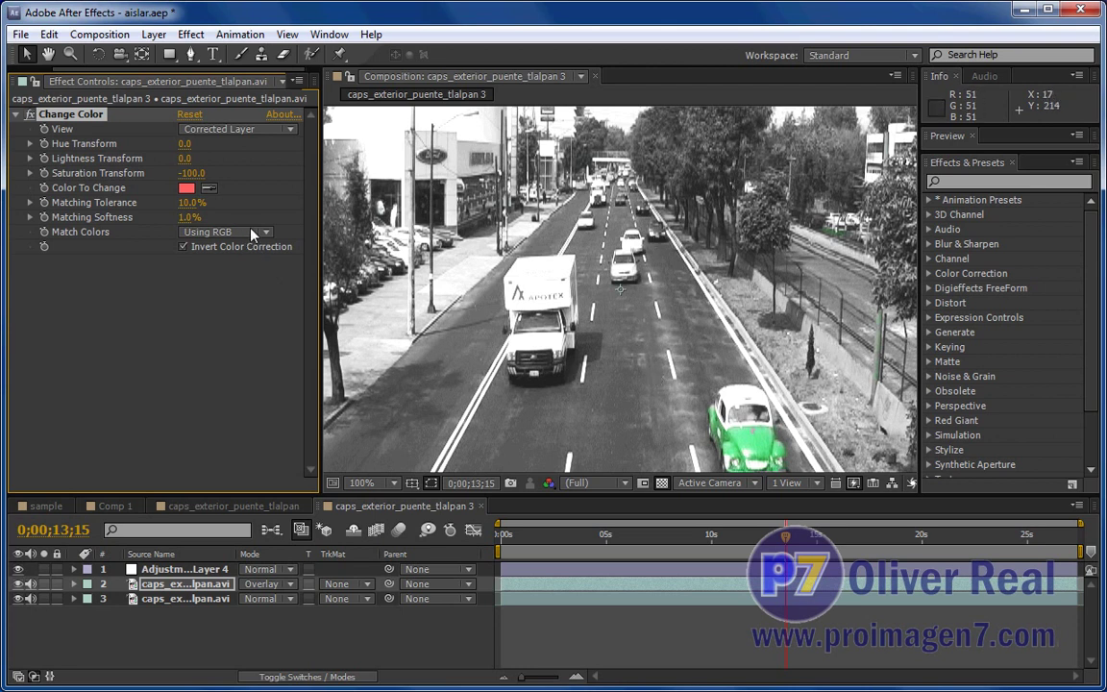
{"action": "left_click", "coordinate": [253, 235]}
{"action": "left_click", "coordinate": [255, 270]}
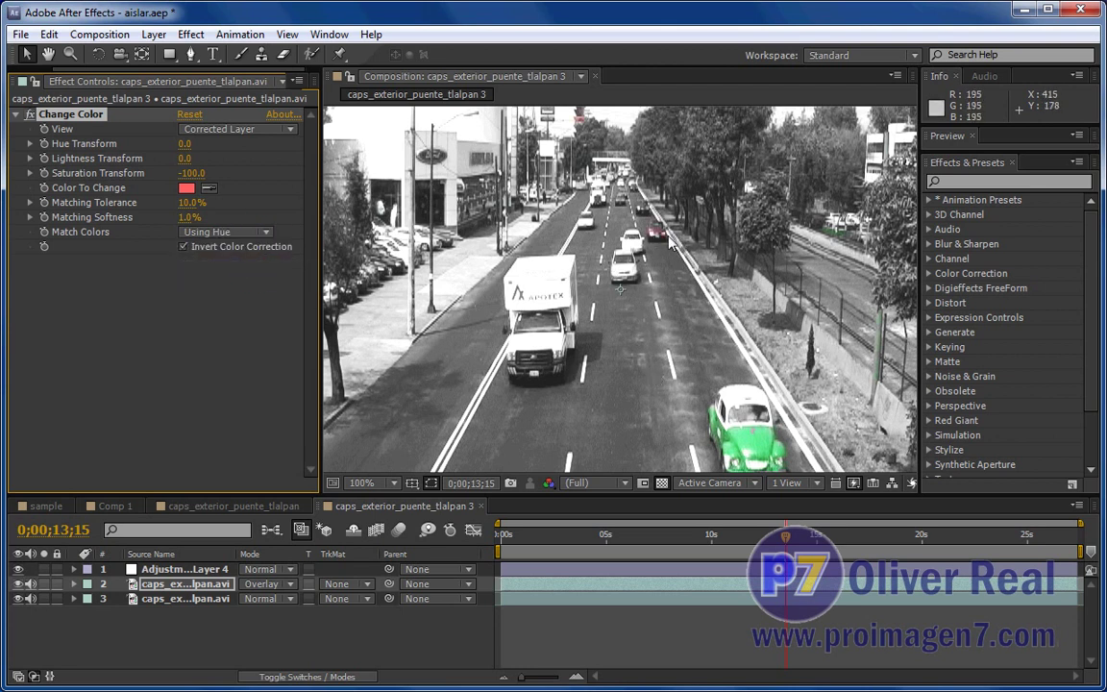
- Compare RGB and Hue matching on the red car around 14 seconds, keeping Using Hue
{"action": "left_click", "coordinate": [796, 537]}
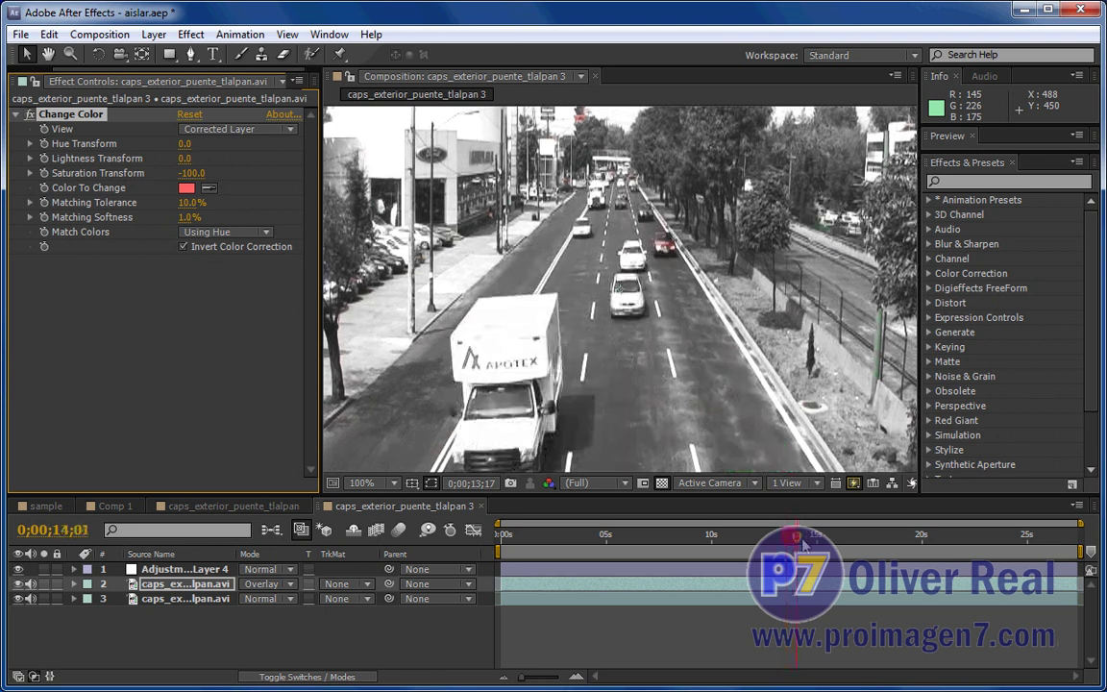
{"action": "key", "text": "space"}
{"action": "key", "text": "space"}
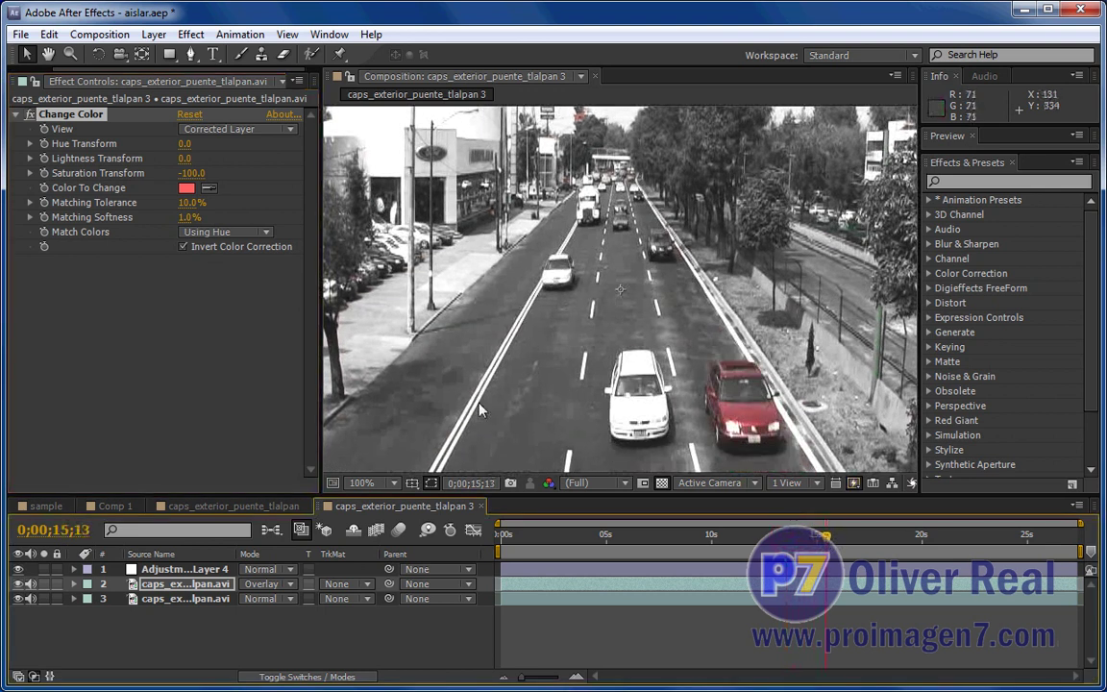
{"action": "left_click", "coordinate": [241, 232]}
{"action": "left_click", "coordinate": [254, 251]}
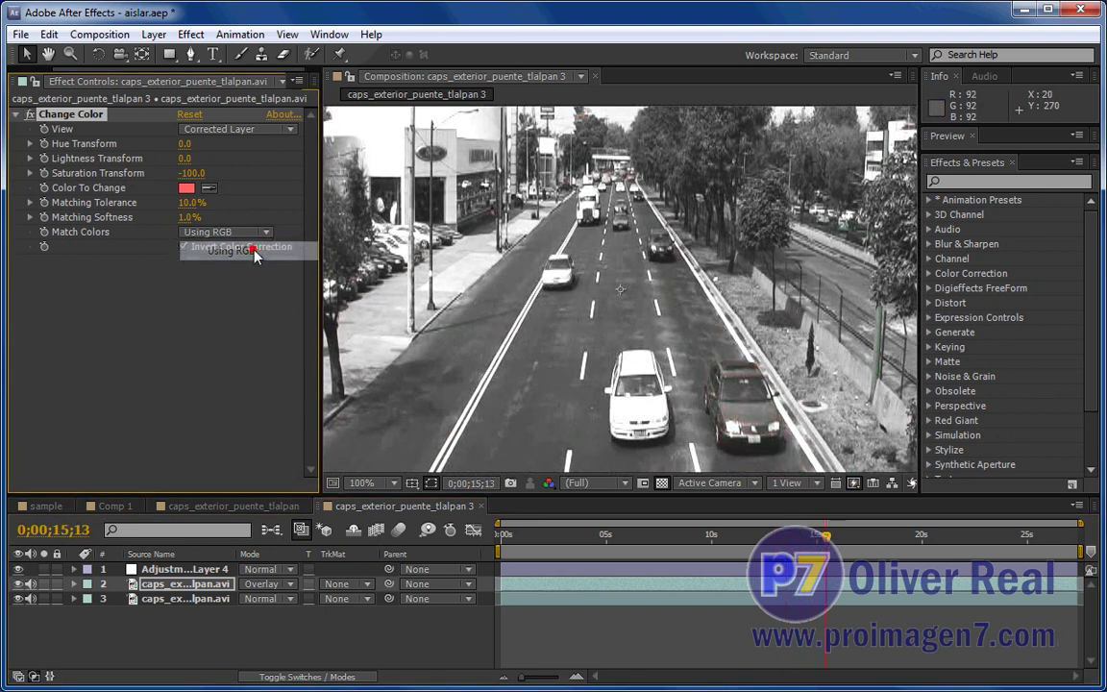
{"action": "left_click", "coordinate": [261, 233]}
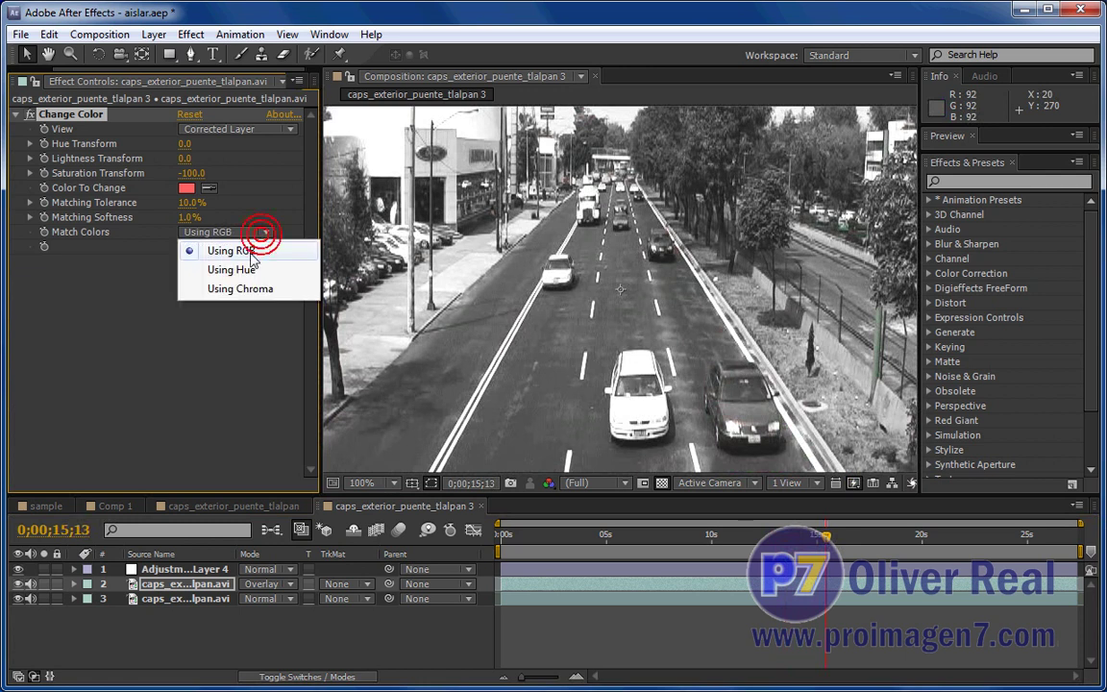
{"action": "left_click", "coordinate": [241, 269]}
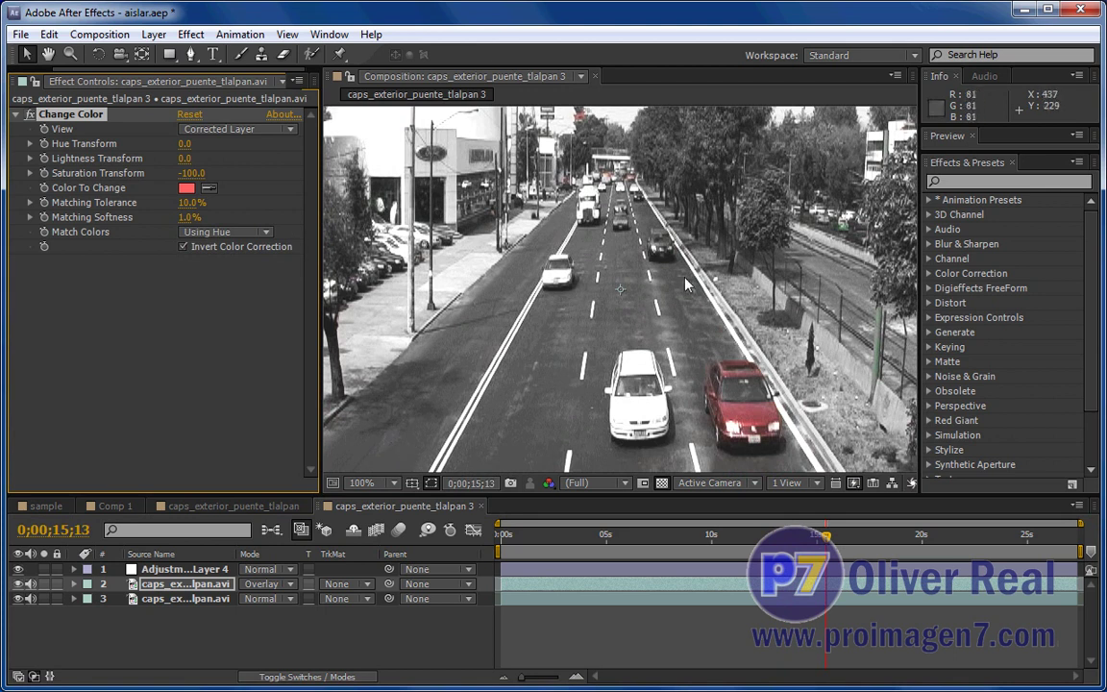
{"action": "left_click", "coordinate": [620, 537]}
{"action": "left_click_drag", "start_coordinate": [620, 537], "coordinate": [576, 548]}
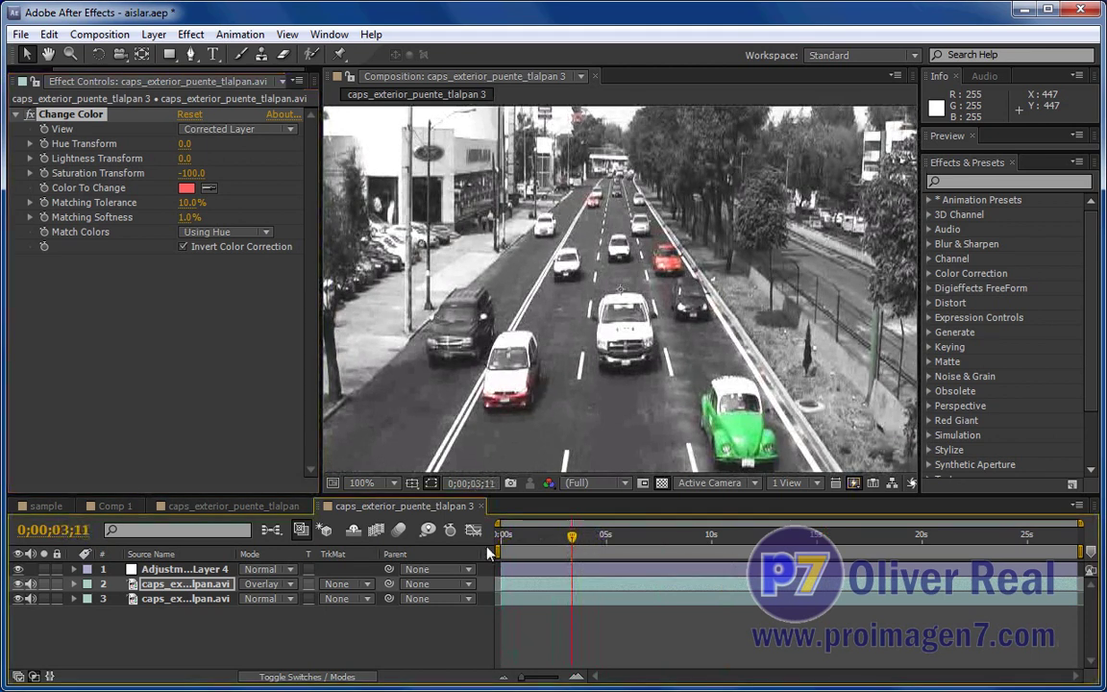
{"action": "left_click", "coordinate": [115, 505]}
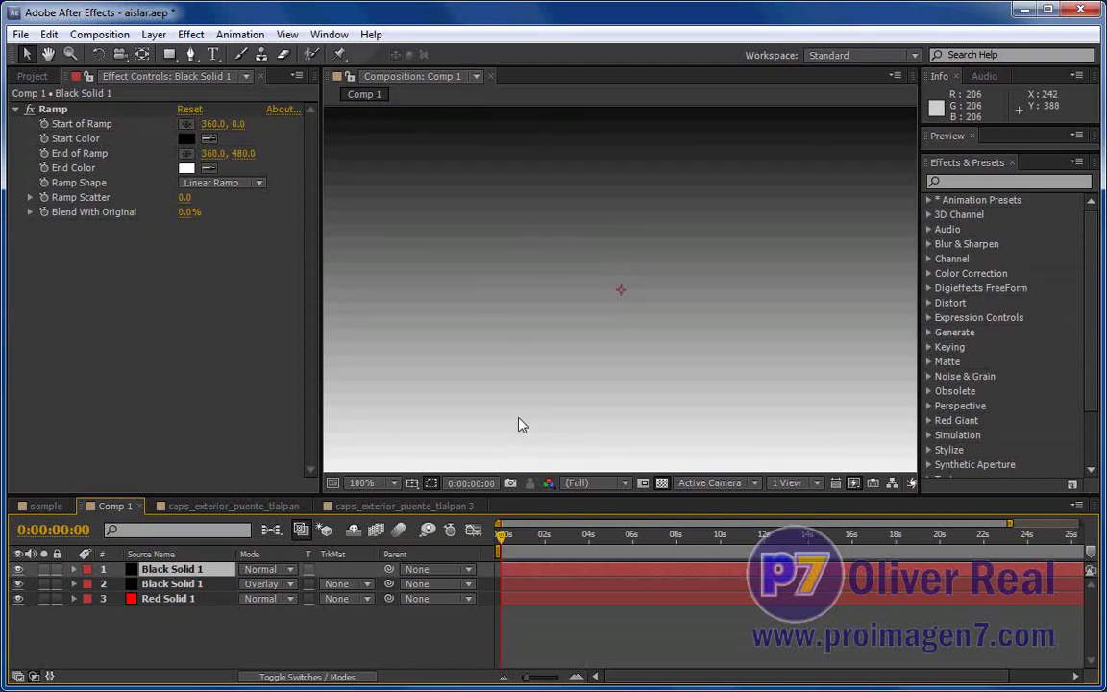
{"action": "left_click", "coordinate": [370, 507]}
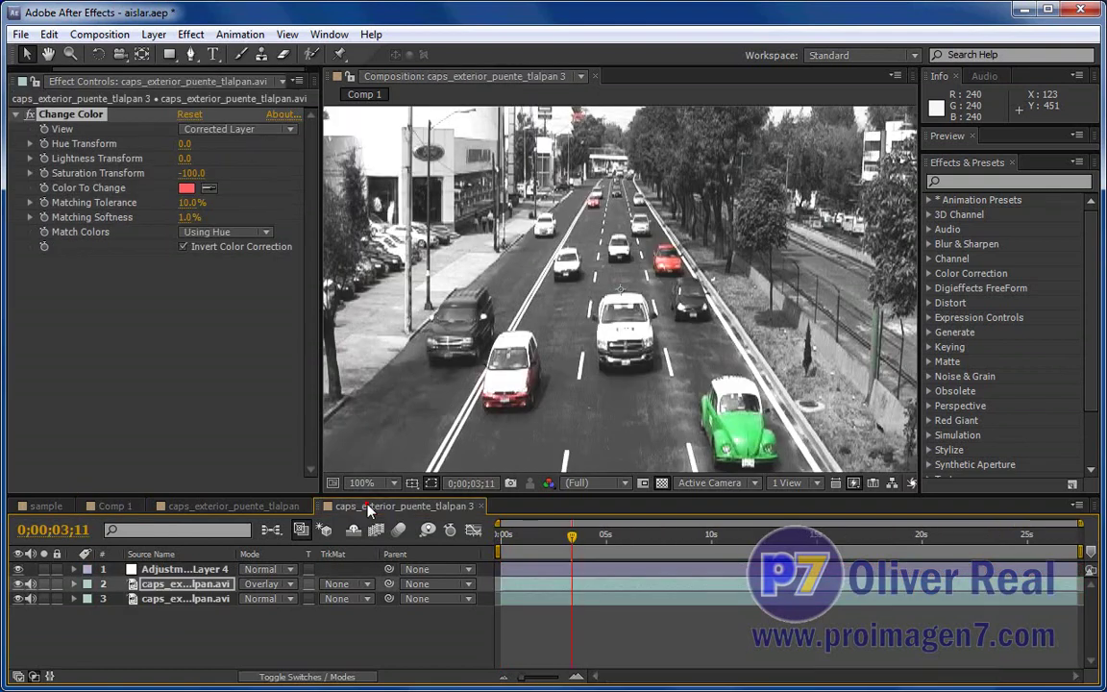
{"action": "left_click", "coordinate": [170, 585]}
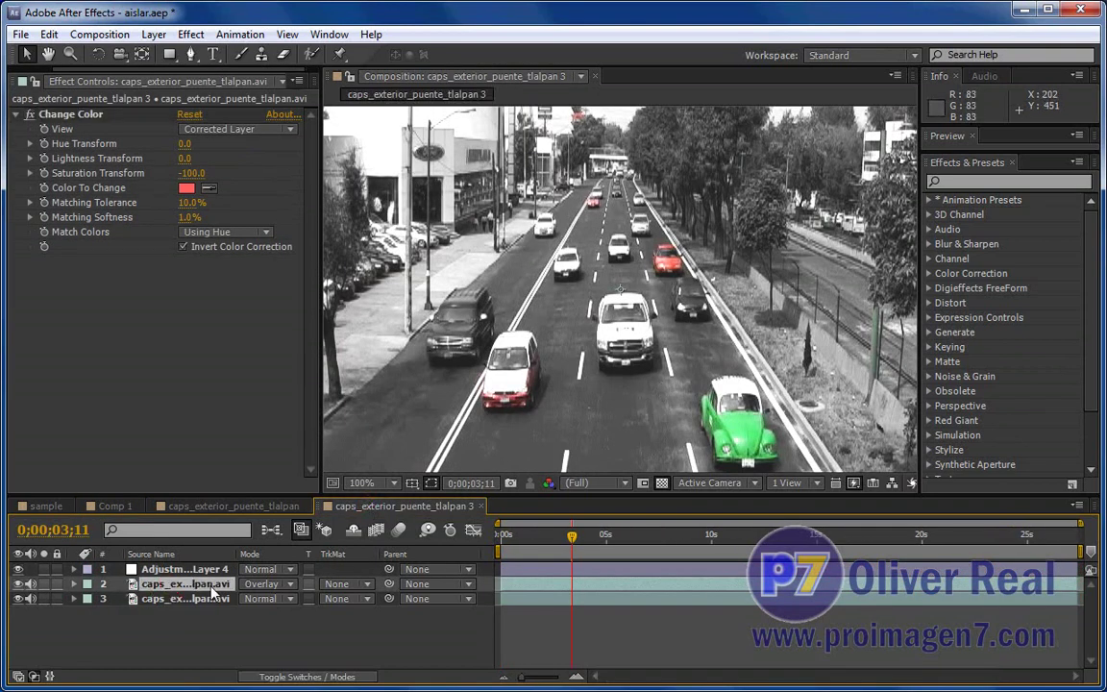
{"action": "left_click", "coordinate": [42, 584]}
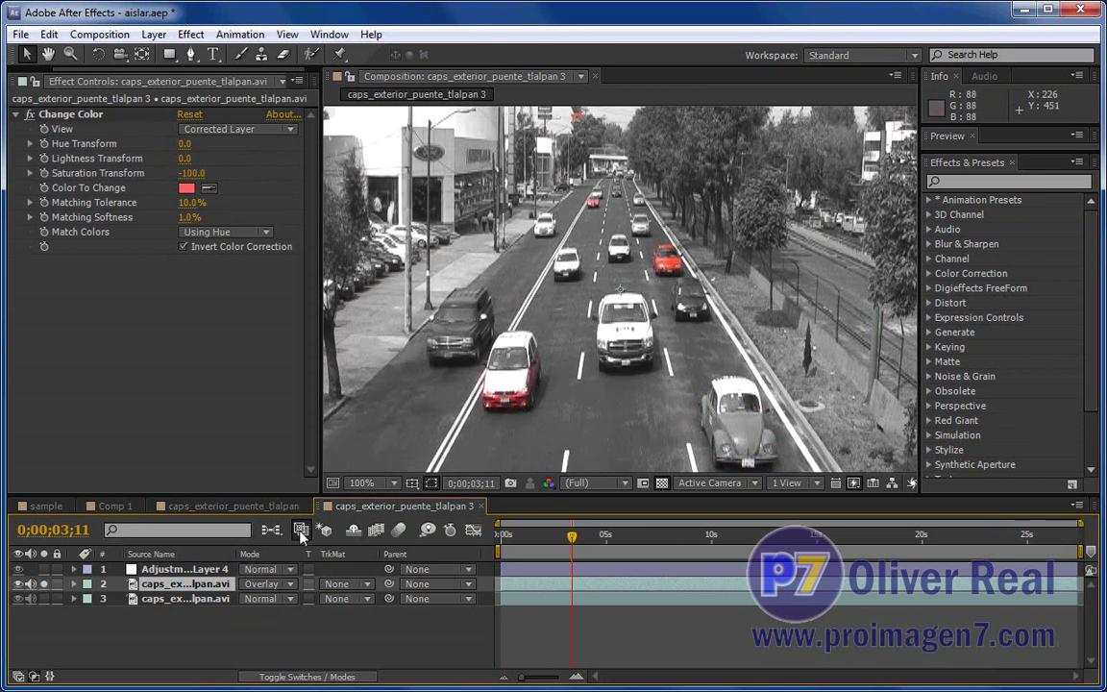
{"action": "left_click", "coordinate": [43, 584]}
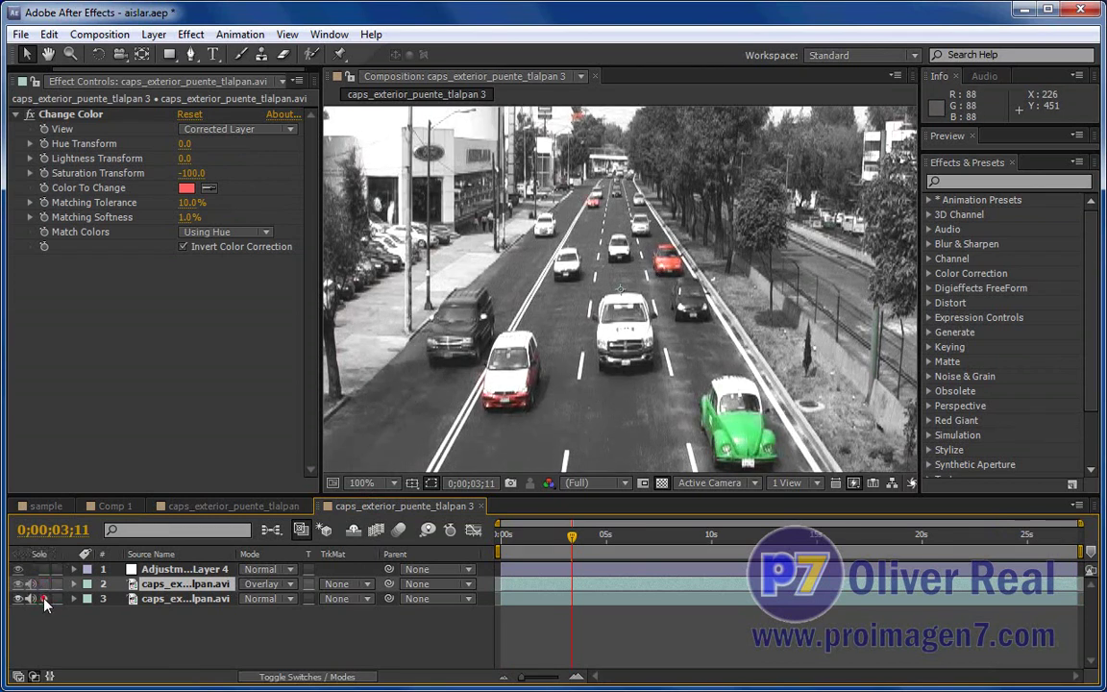
{"action": "left_click", "coordinate": [43, 599]}
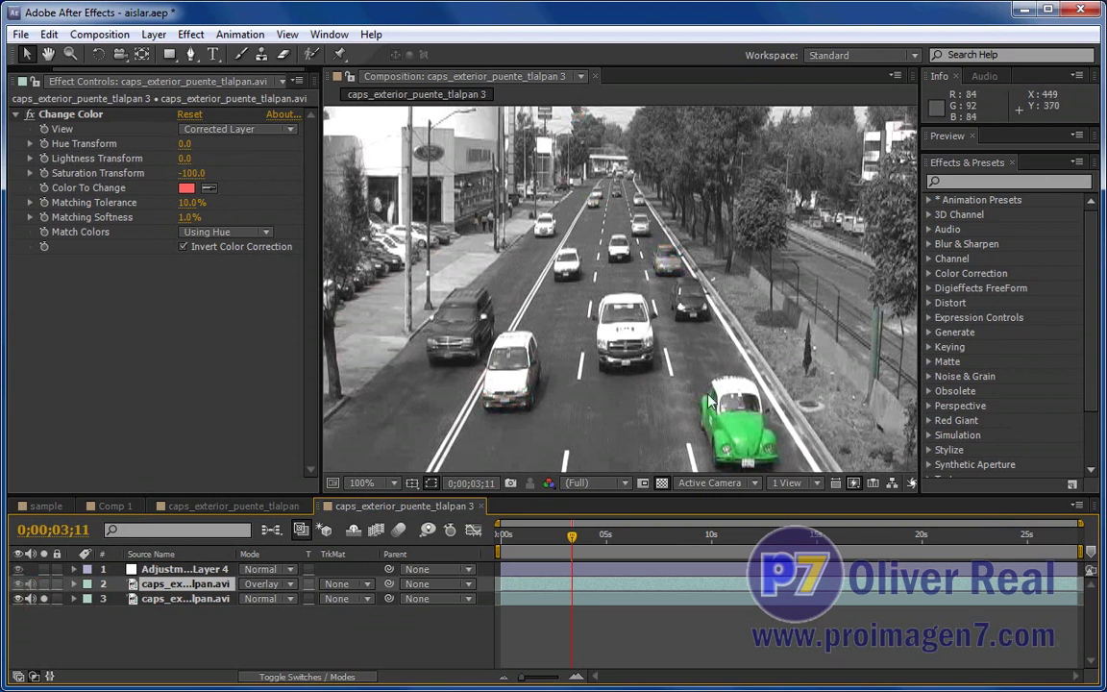
{"action": "left_click", "coordinate": [44, 599]}
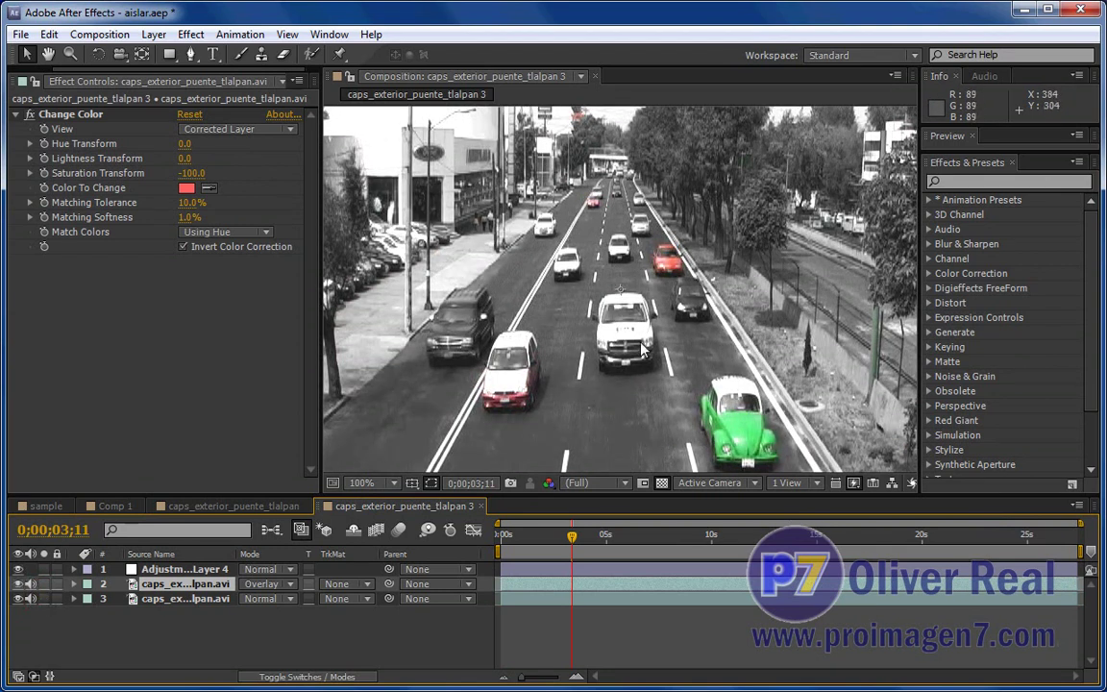